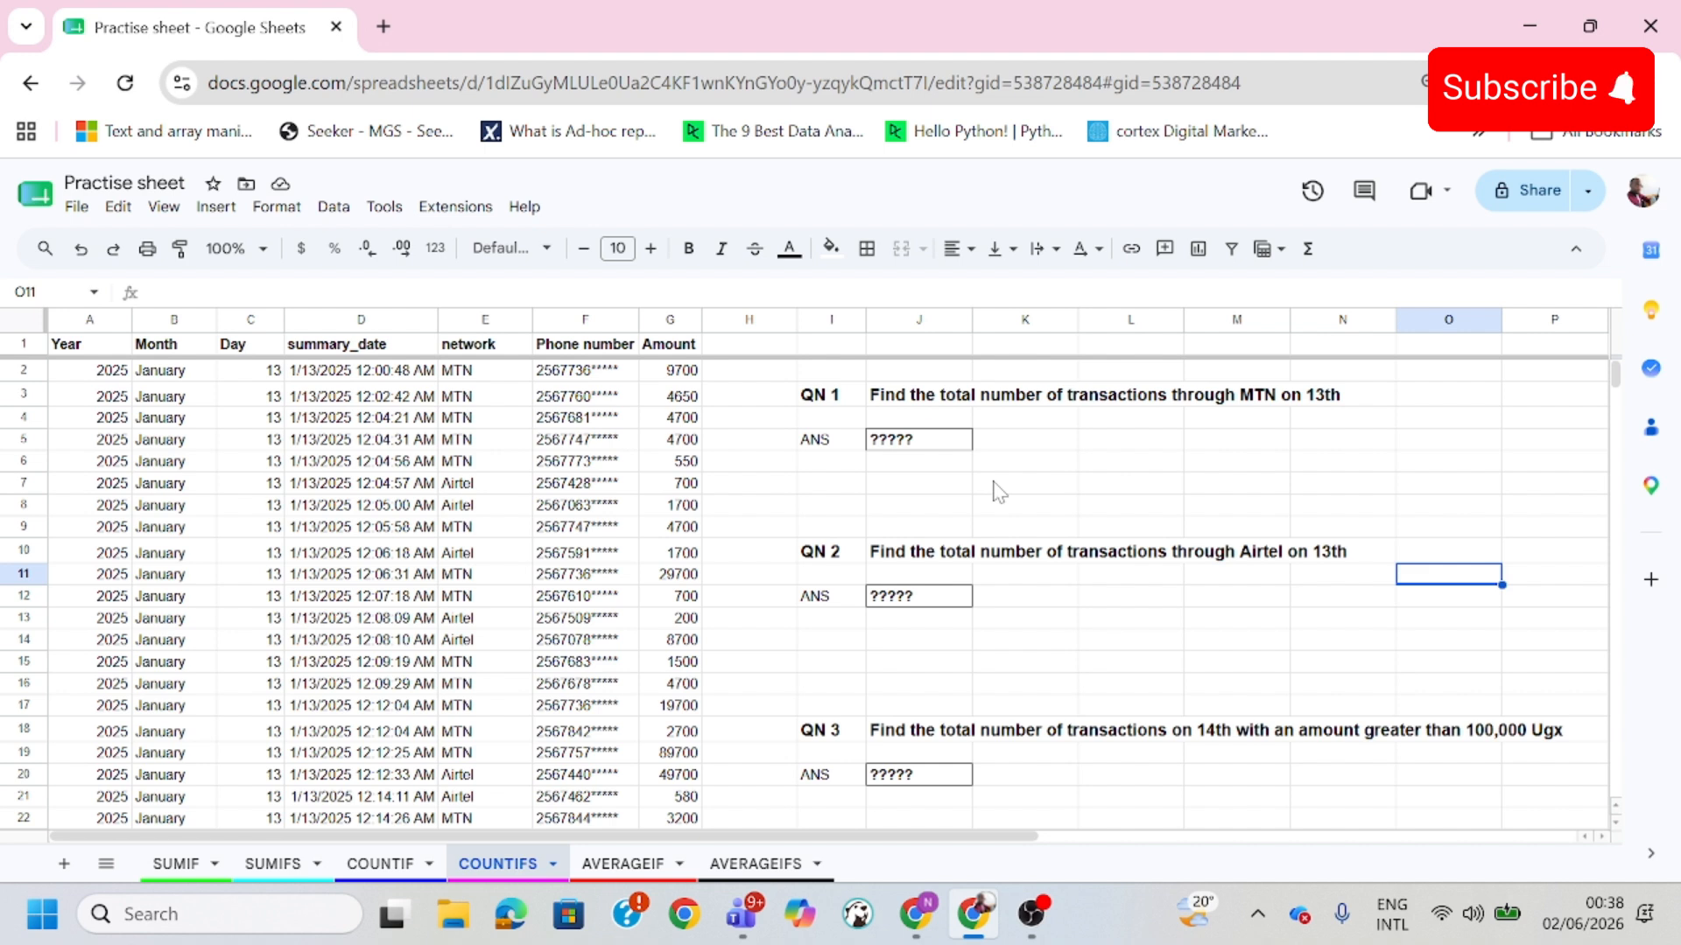
# Review the solved questions on the SUMIF, SUMIFS and COUNTIF sheets, and return to the COUNTIFS sheet
pyautogui.click(178, 865)
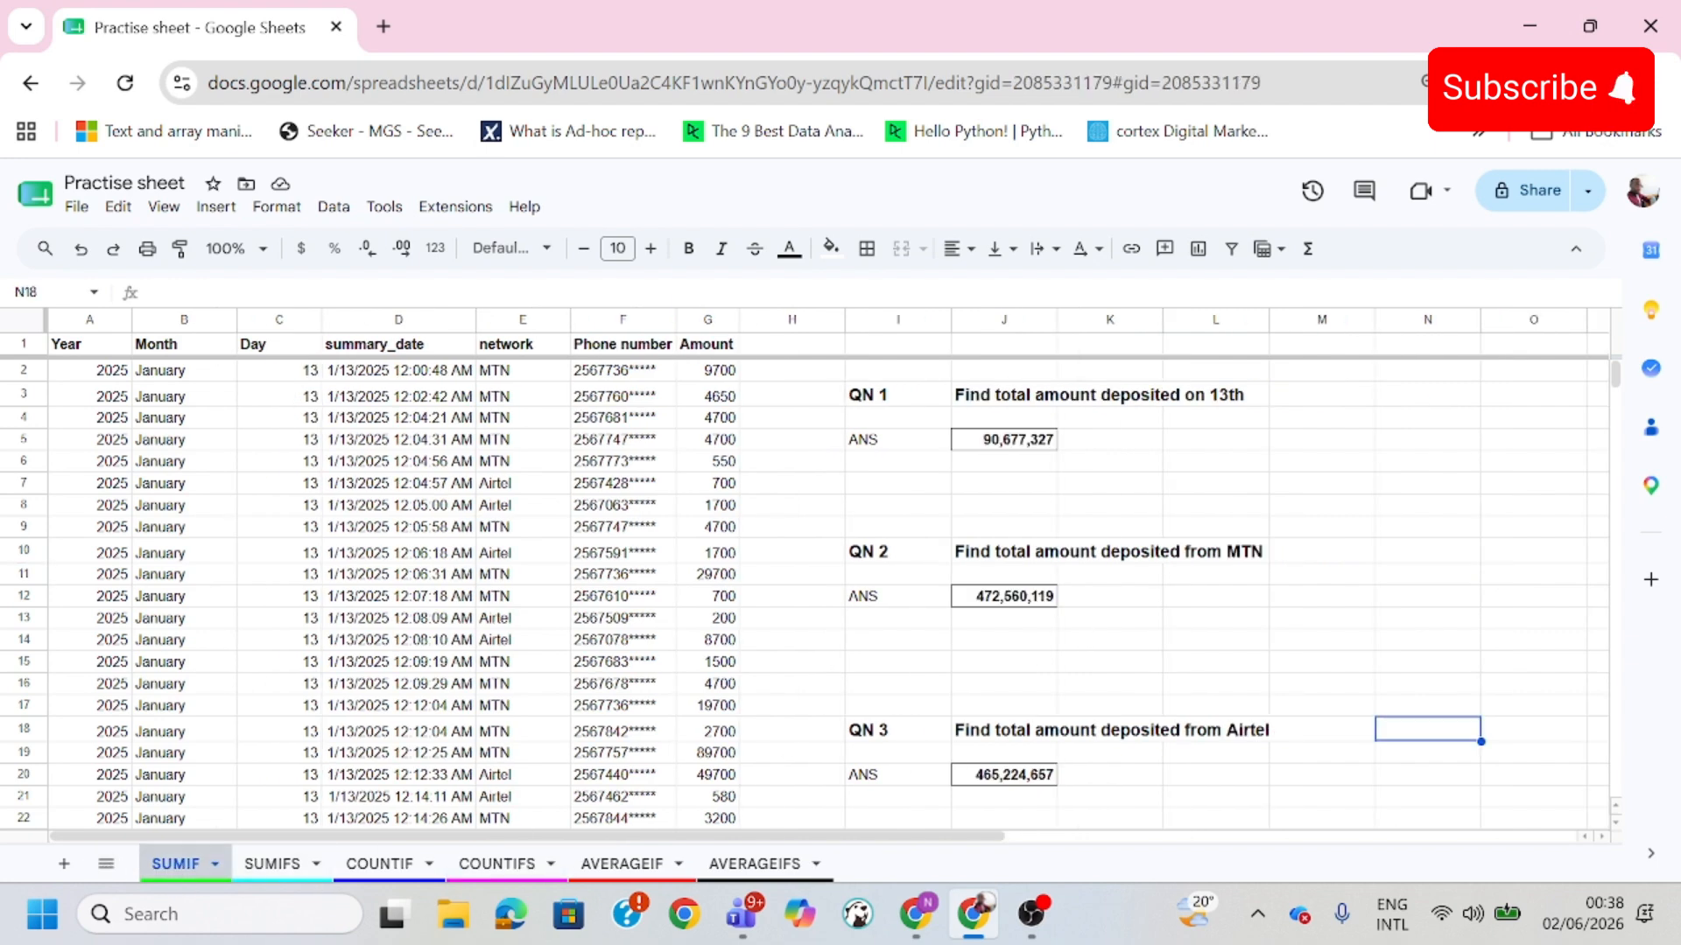
pyautogui.click(271, 865)
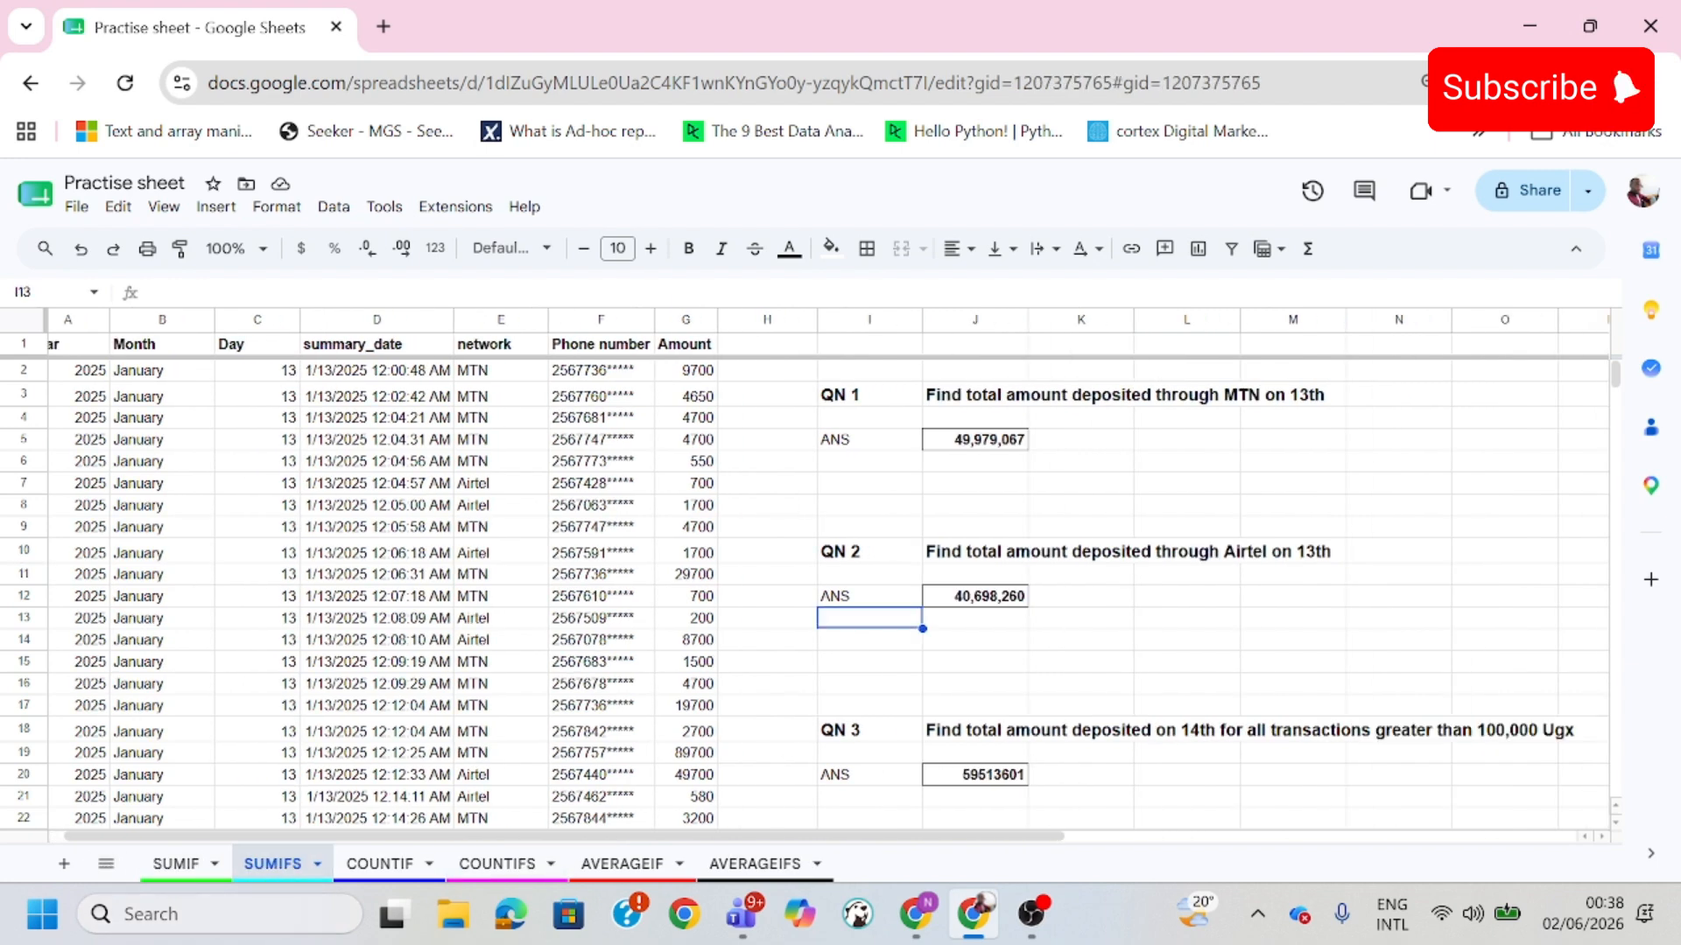
pyautogui.click(372, 865)
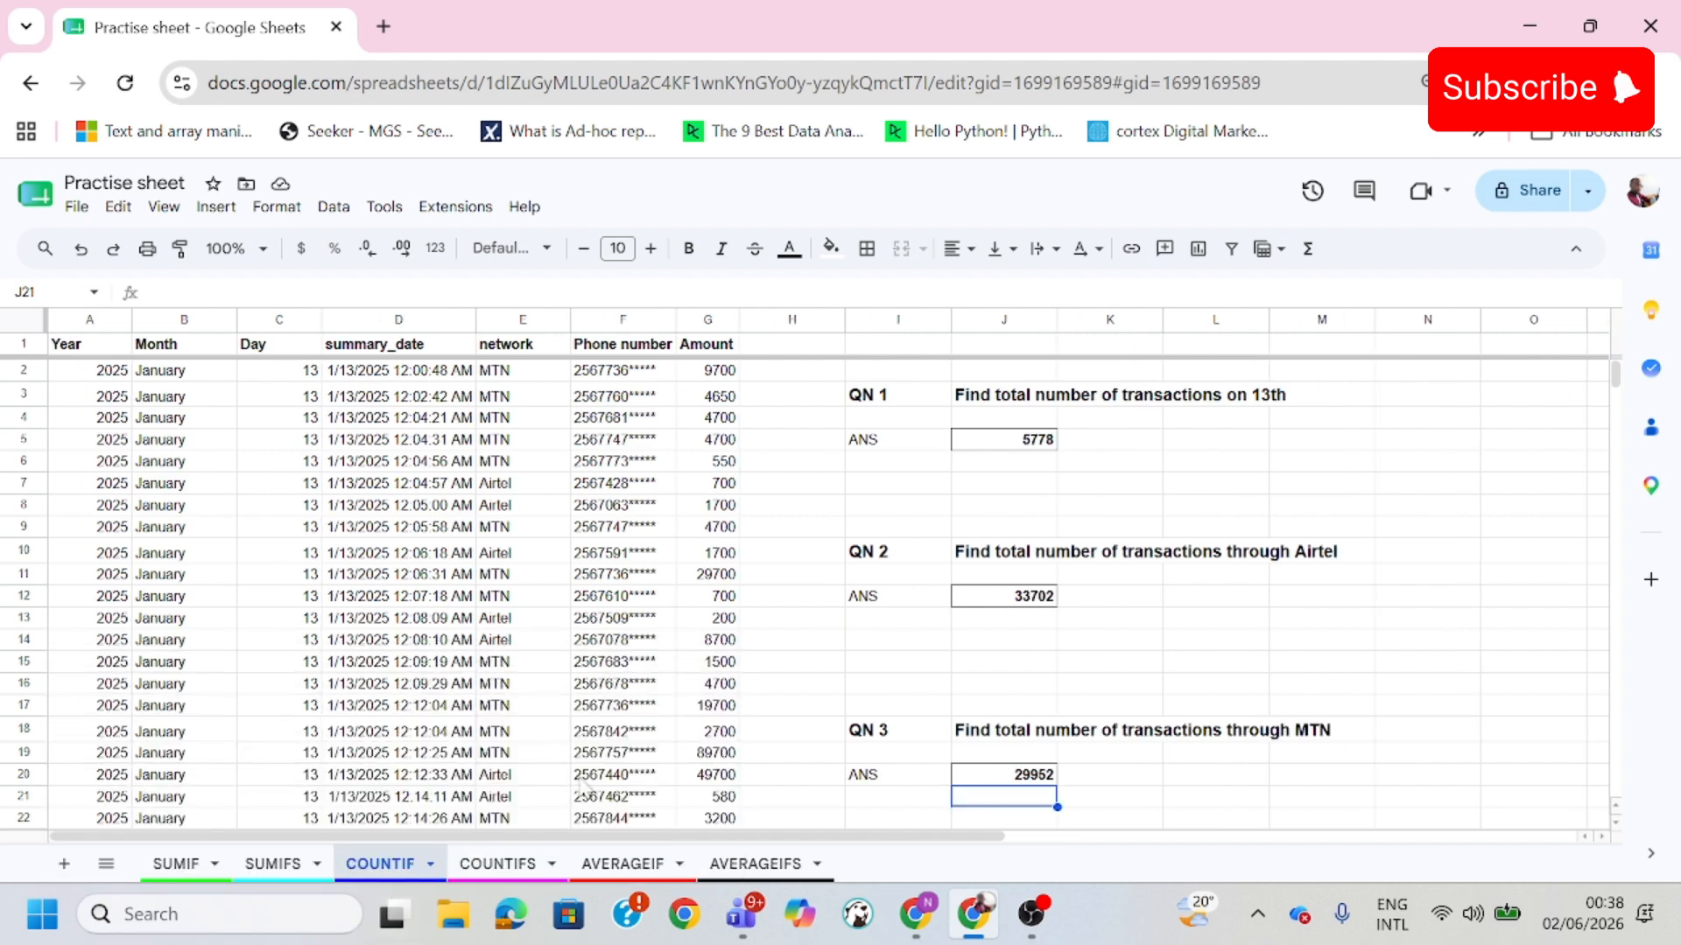
pyautogui.click(508, 865)
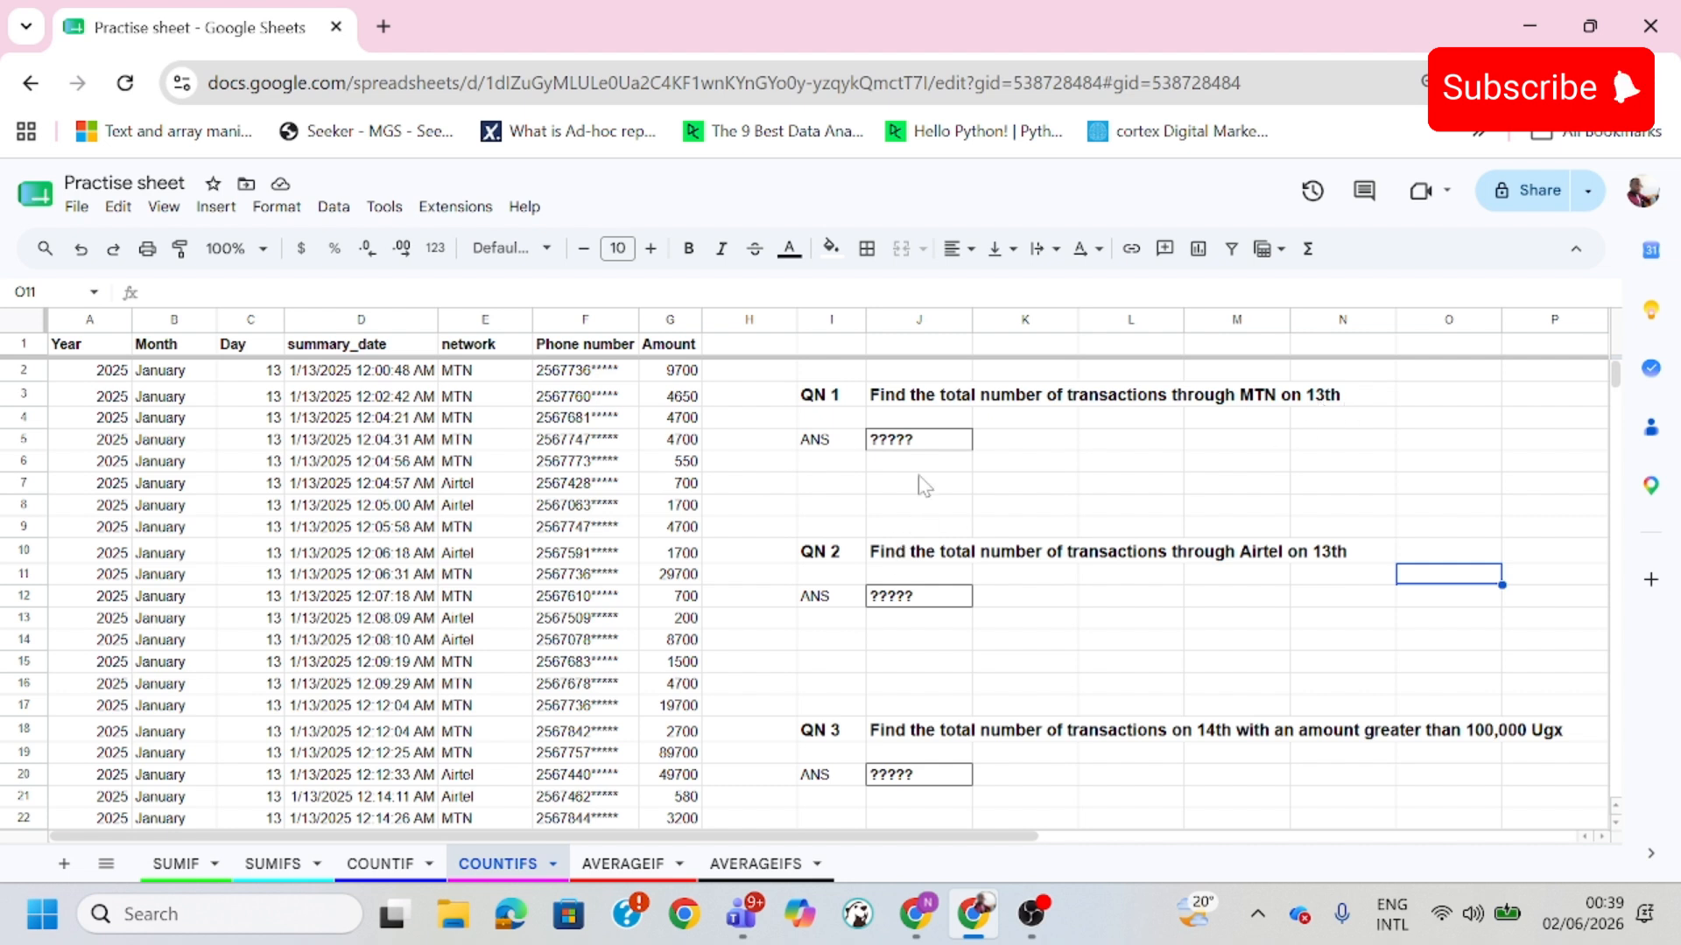
# Clear the QN 1 answer placeholder in J5 and start a COUNTIFS formula there
pyautogui.click(937, 446)
pyautogui.press('Delete')
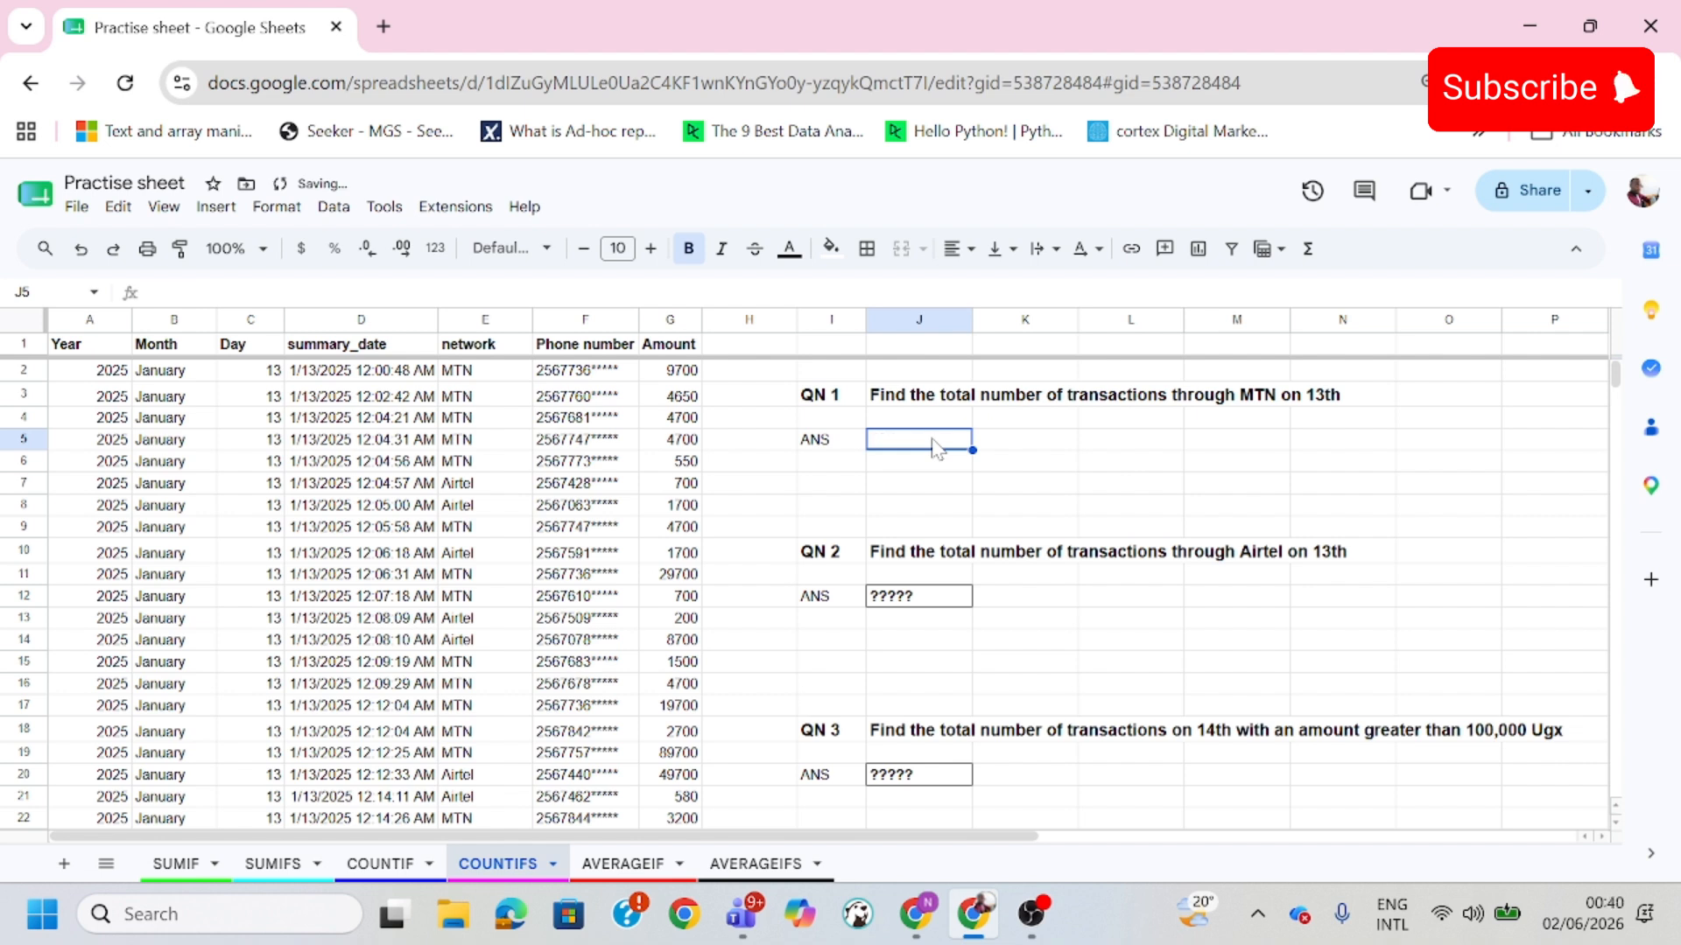
pyautogui.write('=')
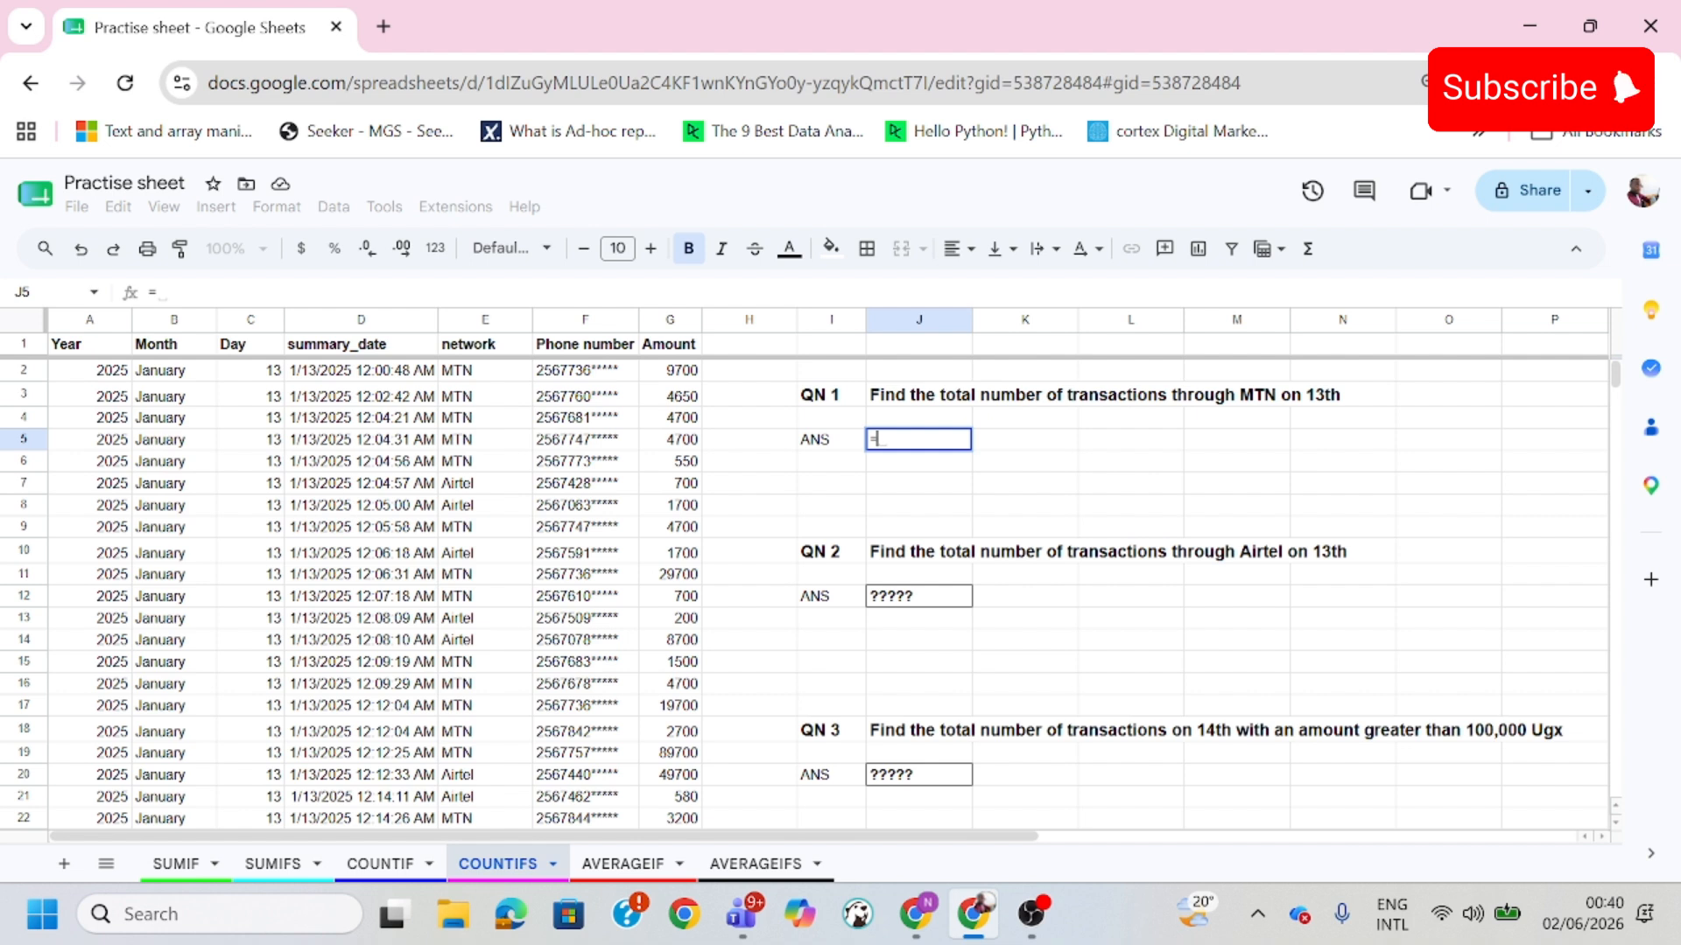
pyautogui.write('coutifs')
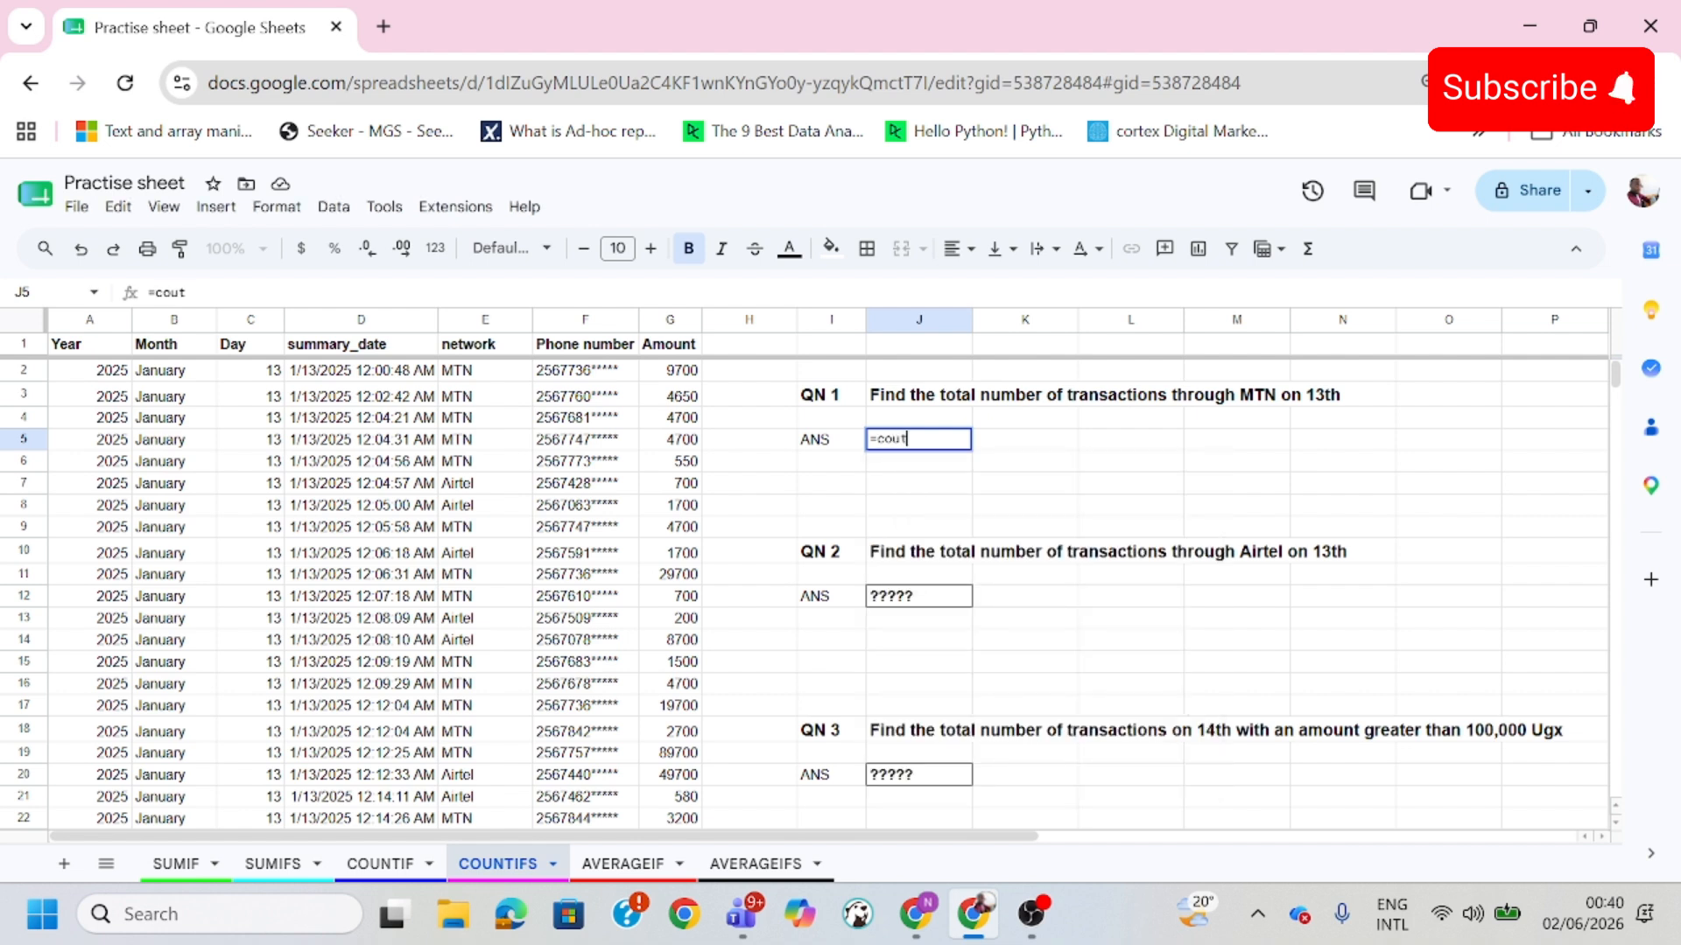
pyautogui.press('BackSpace')
pyautogui.press('BackSpace')
pyautogui.press('BackSpace')
pyautogui.press('BackSpace')
pyautogui.write('ntifs')
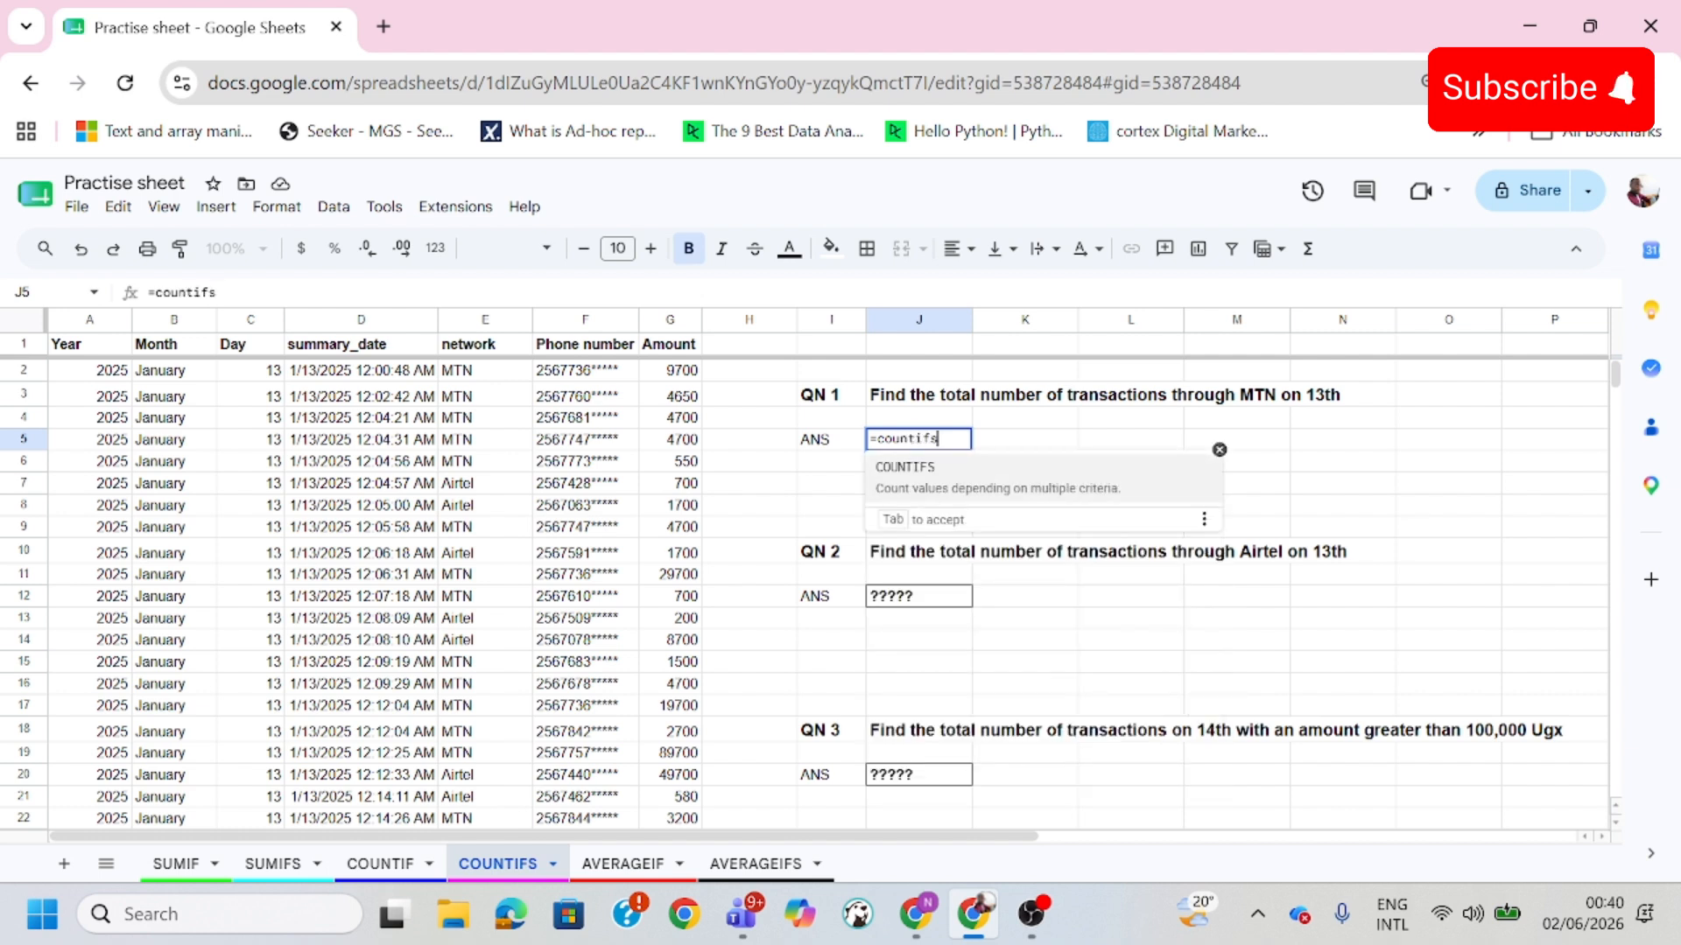
pyautogui.write('(')
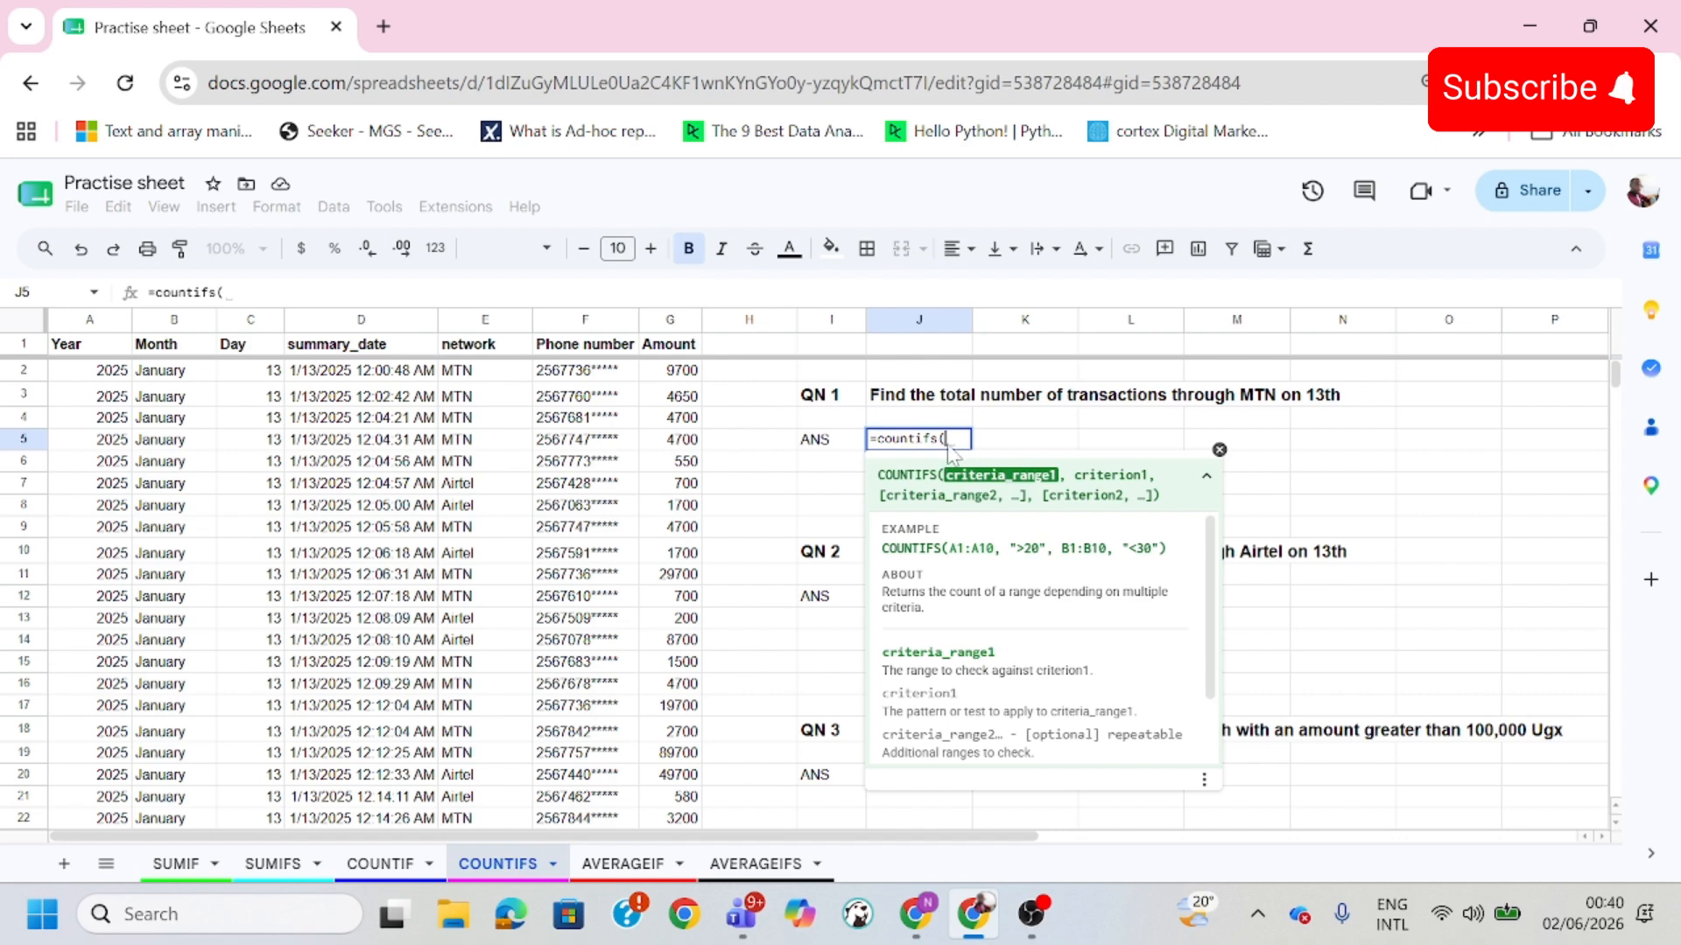
pyautogui.press('BackSpace')
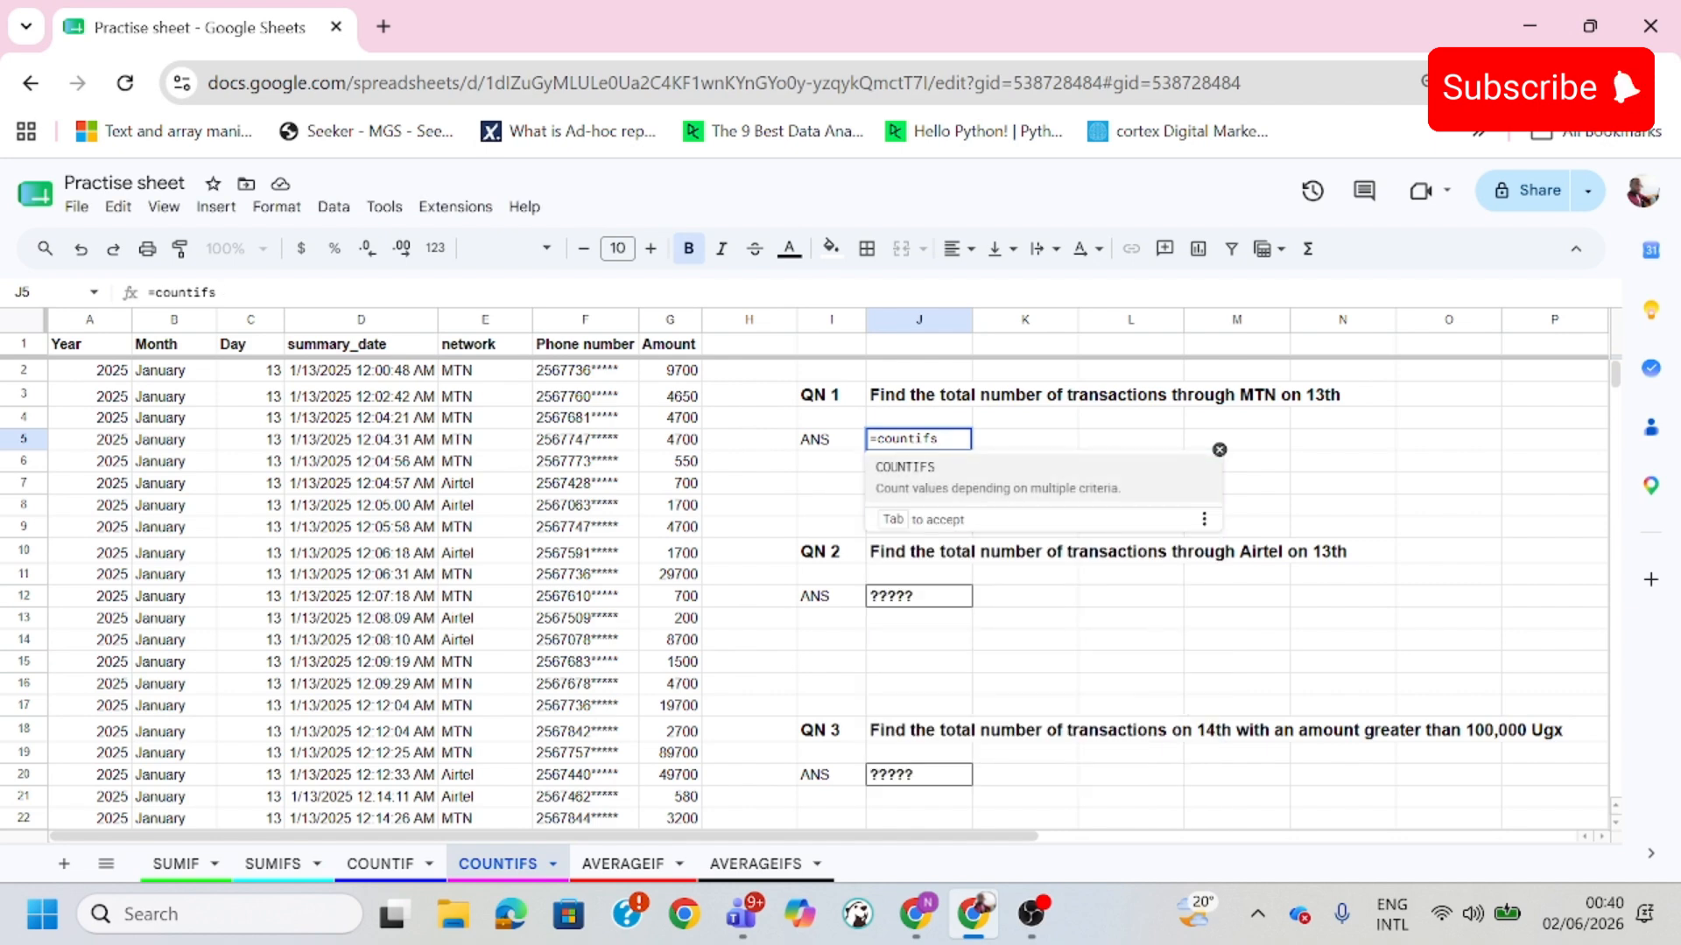
pyautogui.write('(')
pyautogui.press('BackSpace')
pyautogui.write('(')
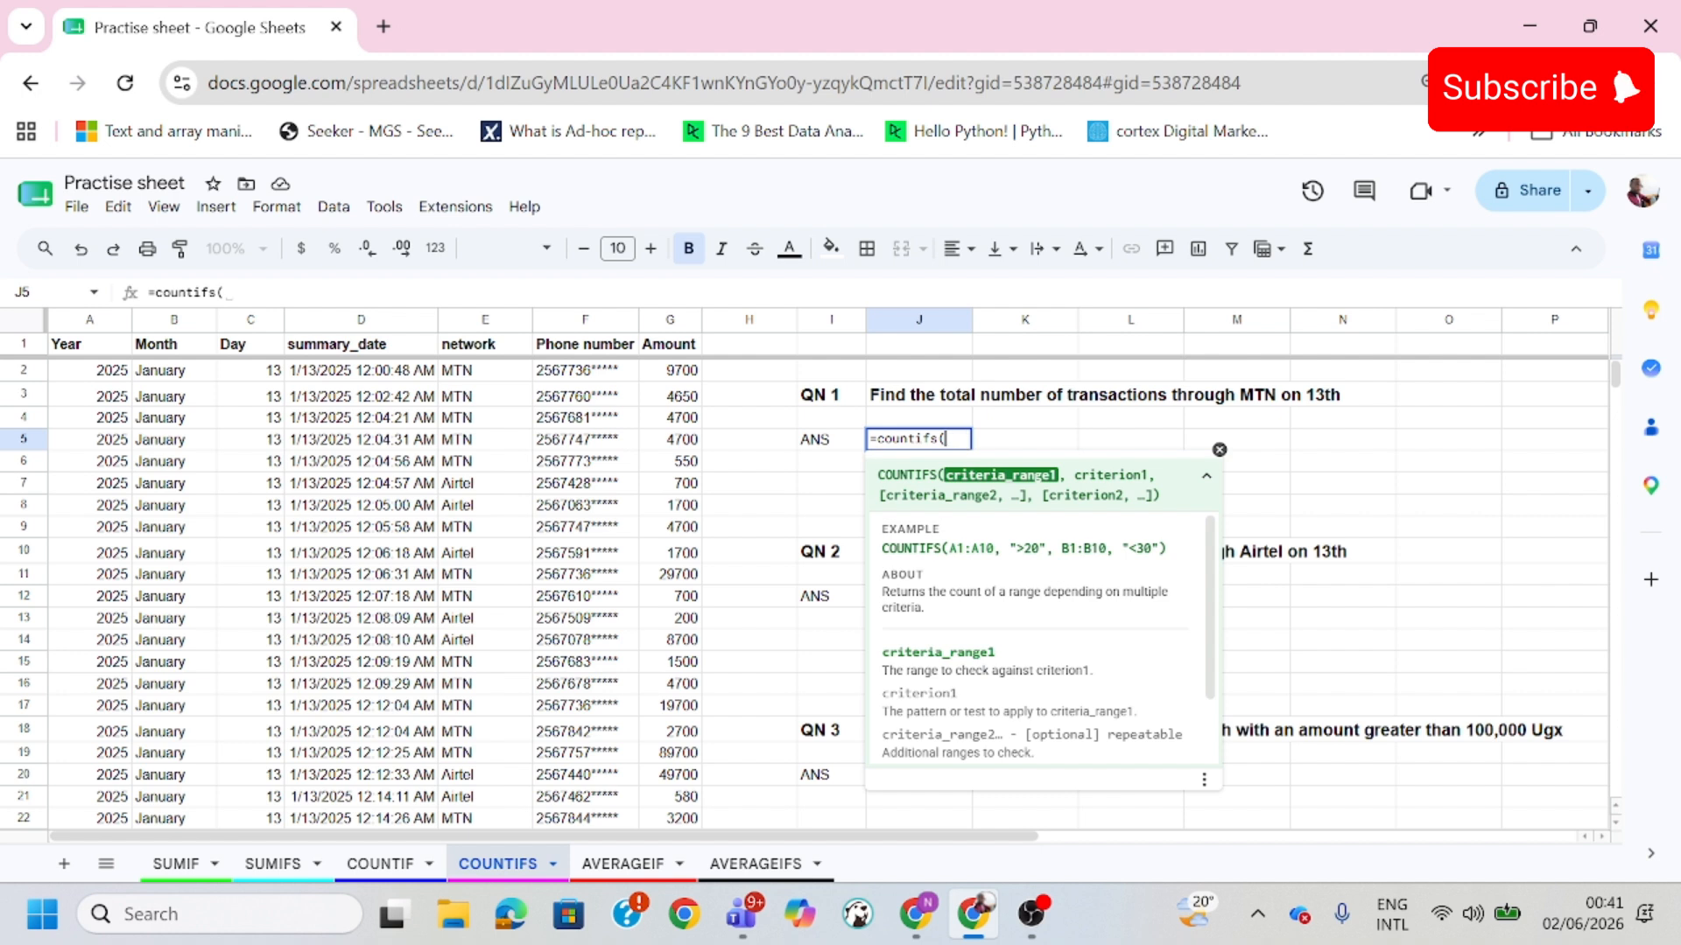
# Add the network column E:E with the criterion "MTN" as the first condition of the J5 formula
pyautogui.click(482, 327)
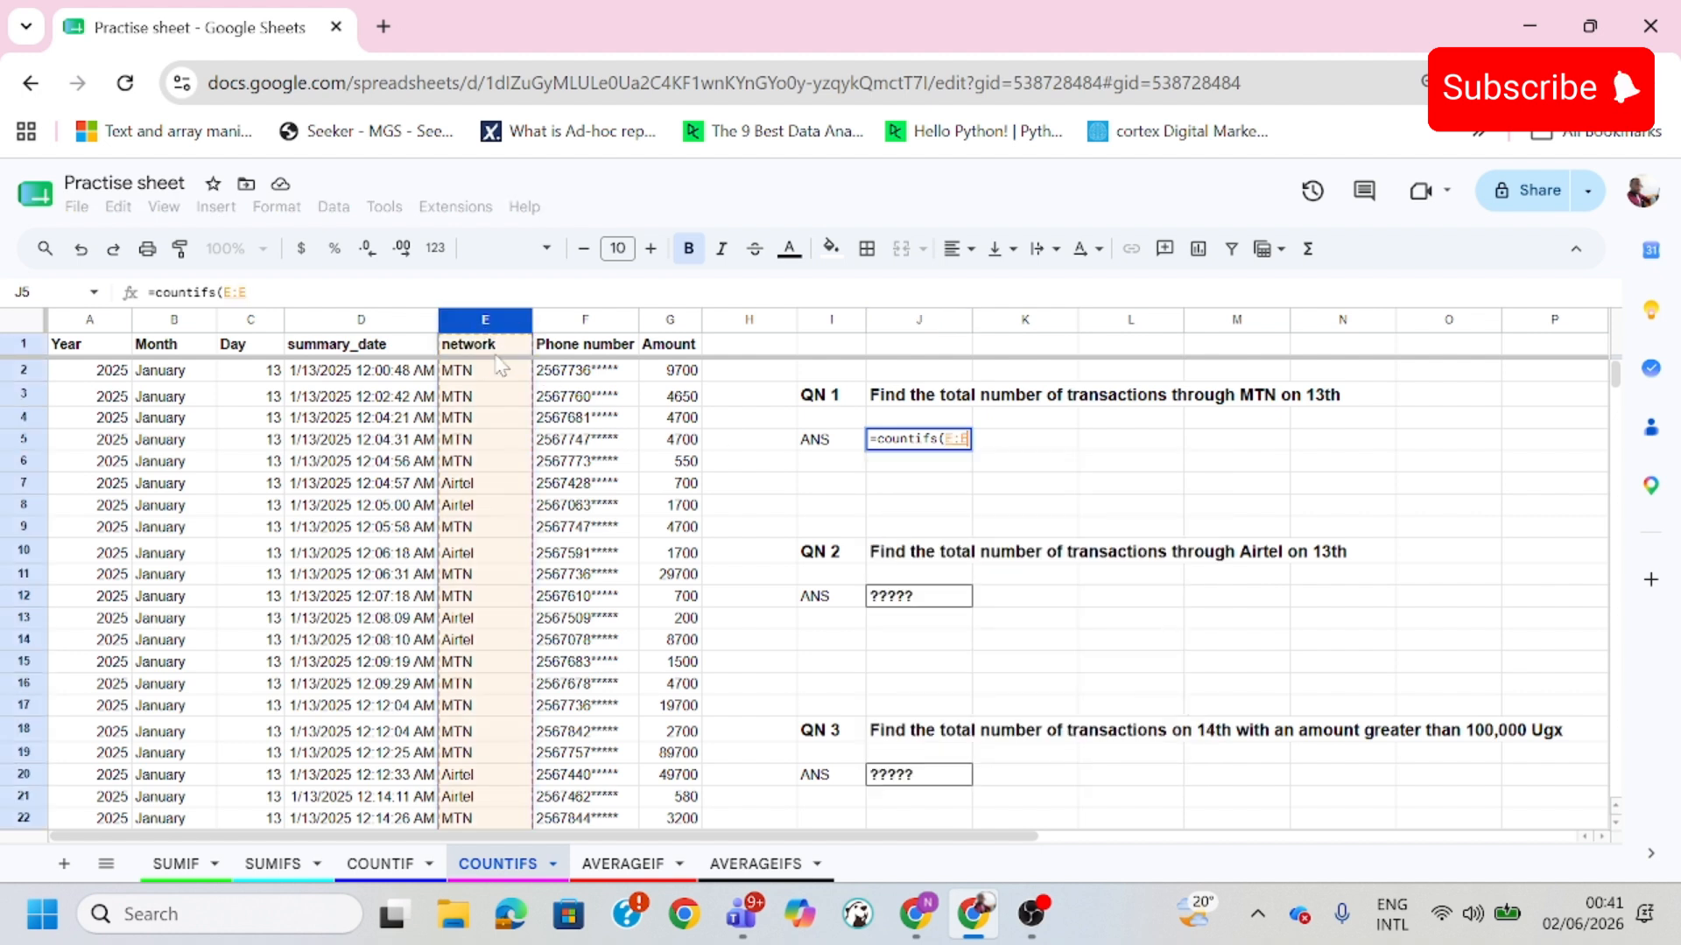
pyautogui.write(',')
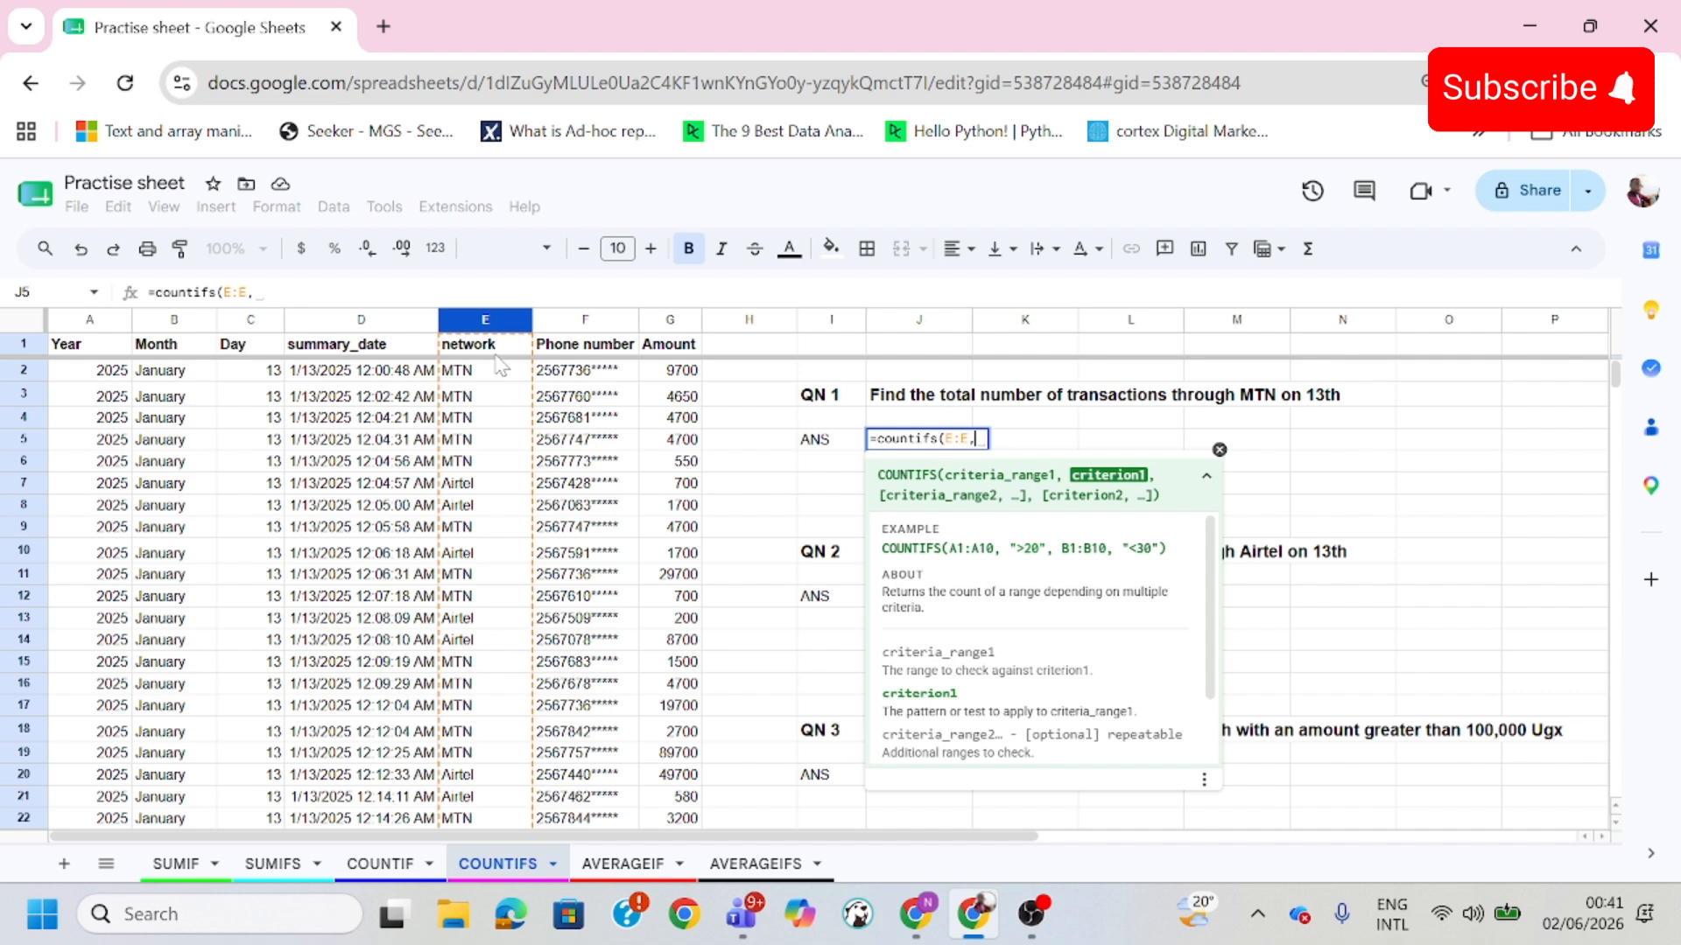
pyautogui.write('"MTN')
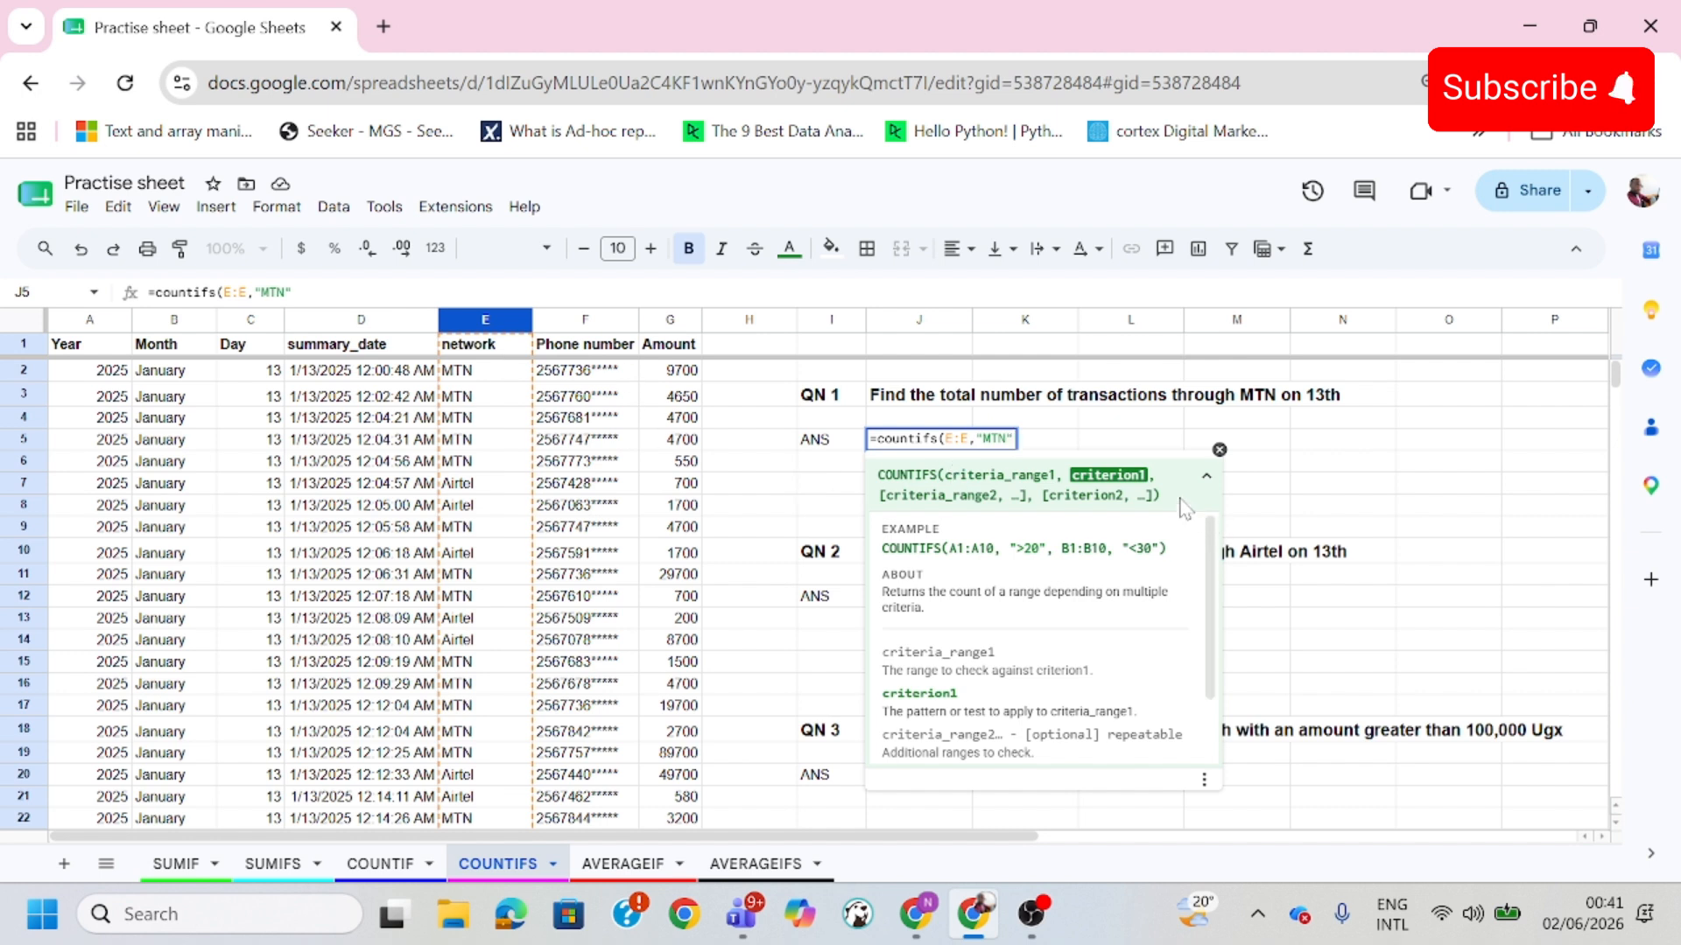
pyautogui.write(',')
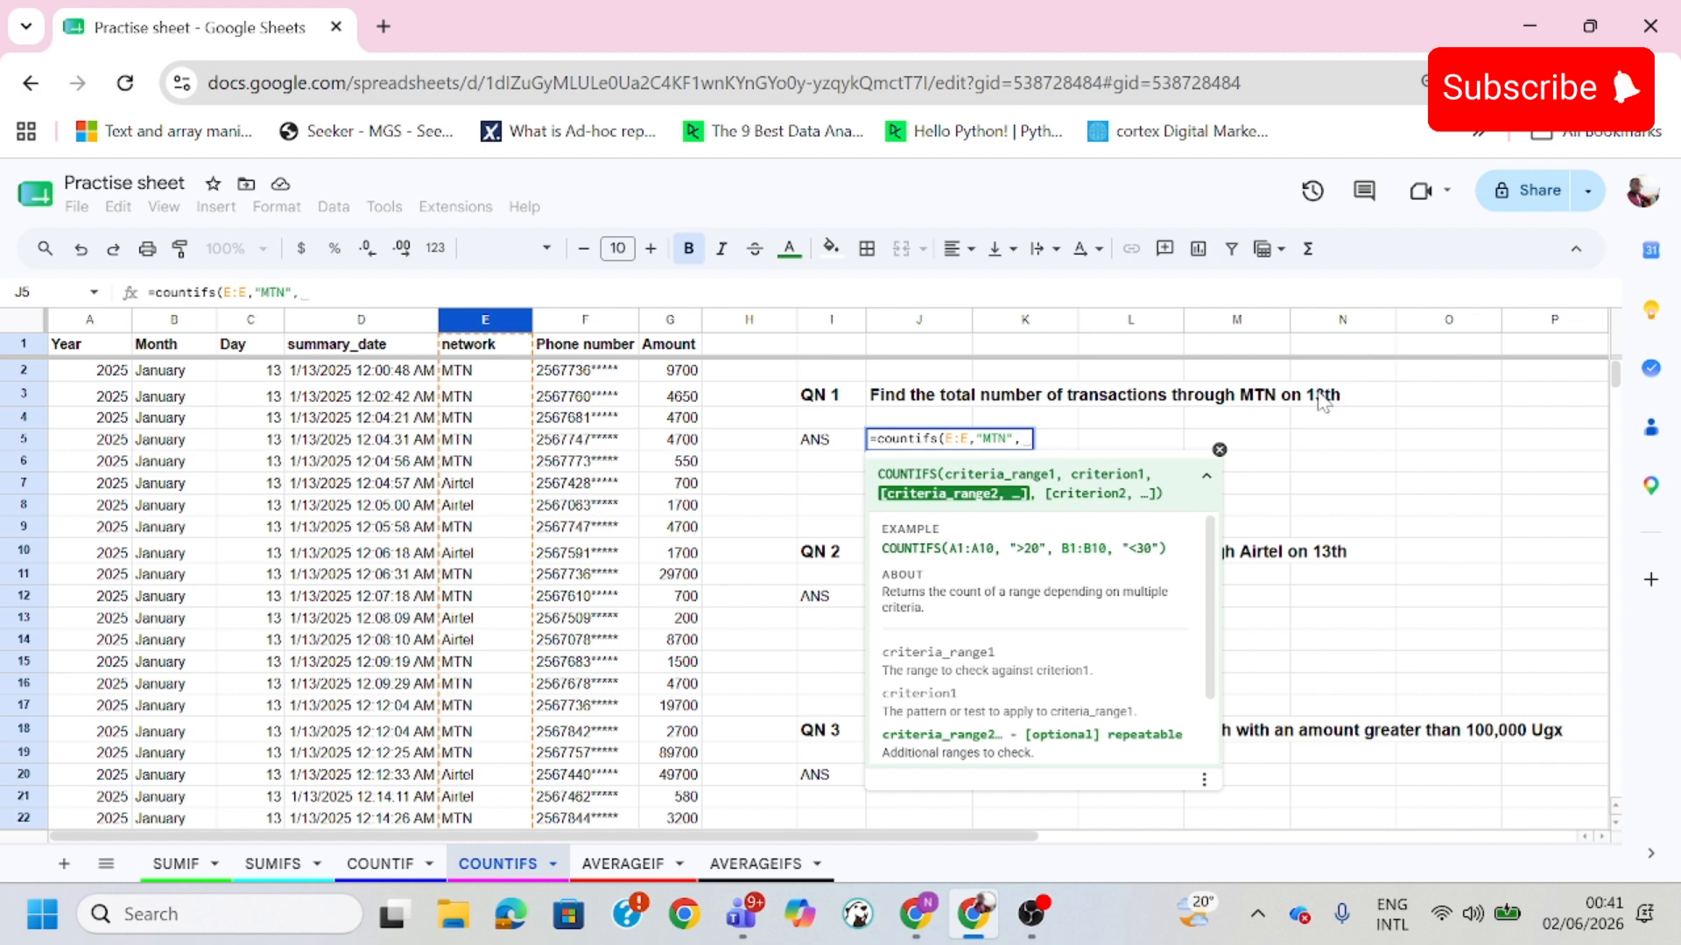
# Add the Day column C:C with criterion 13, complete the formula in J5 and review it
pyautogui.click(256, 325)
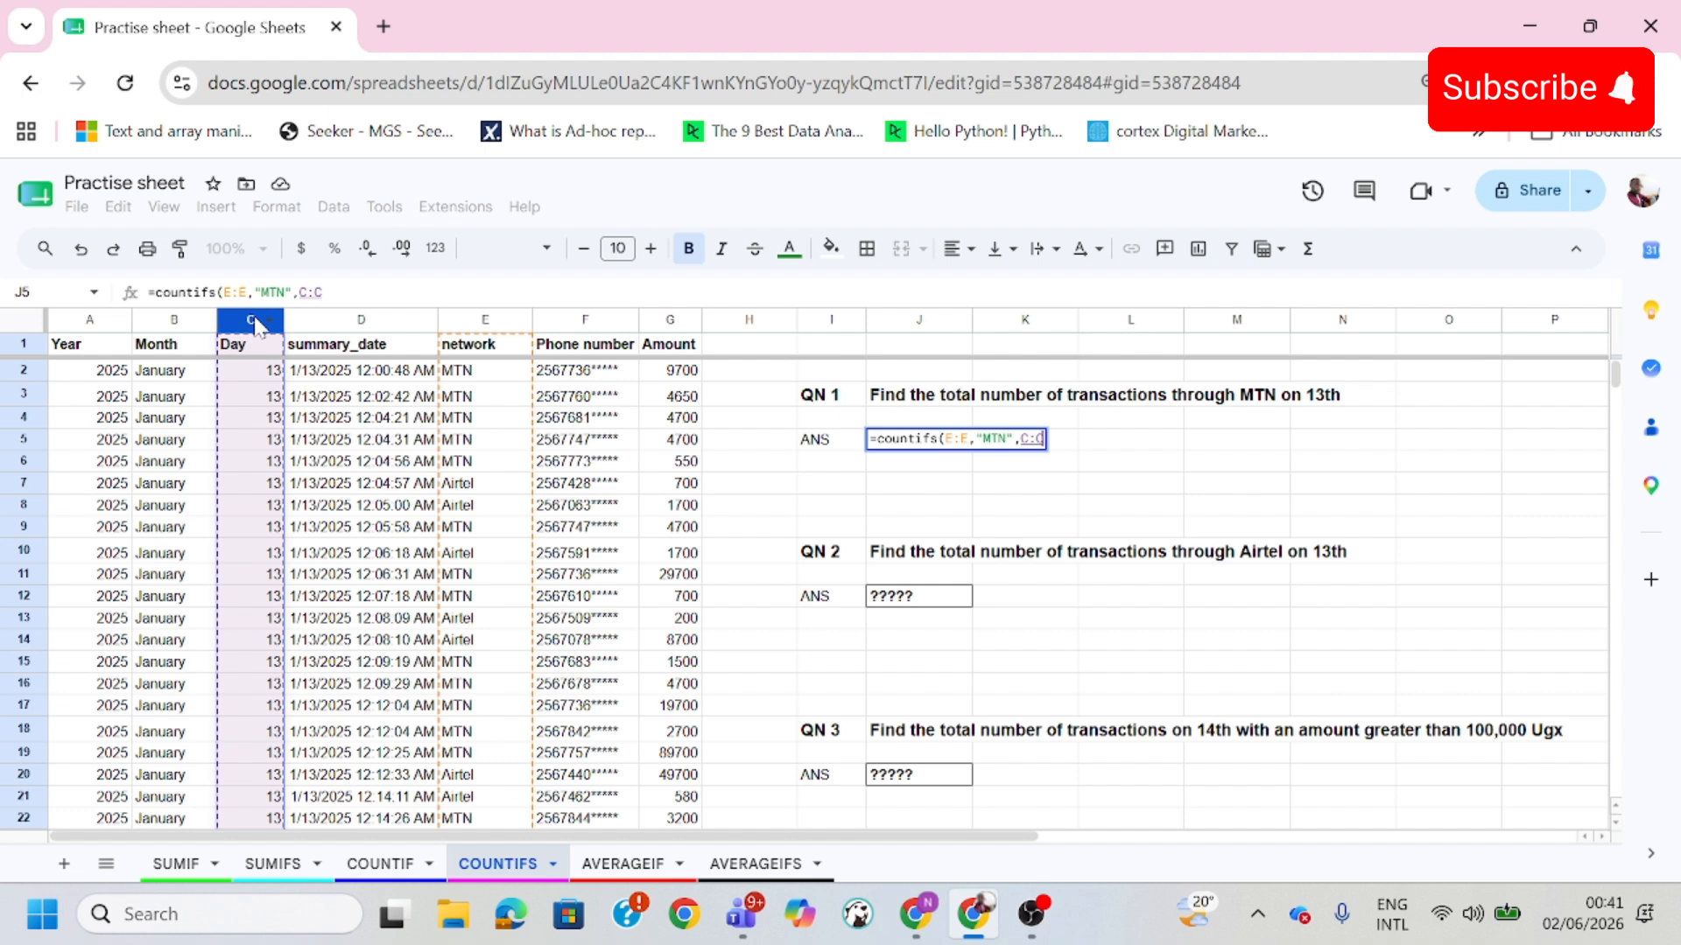
pyautogui.write(',')
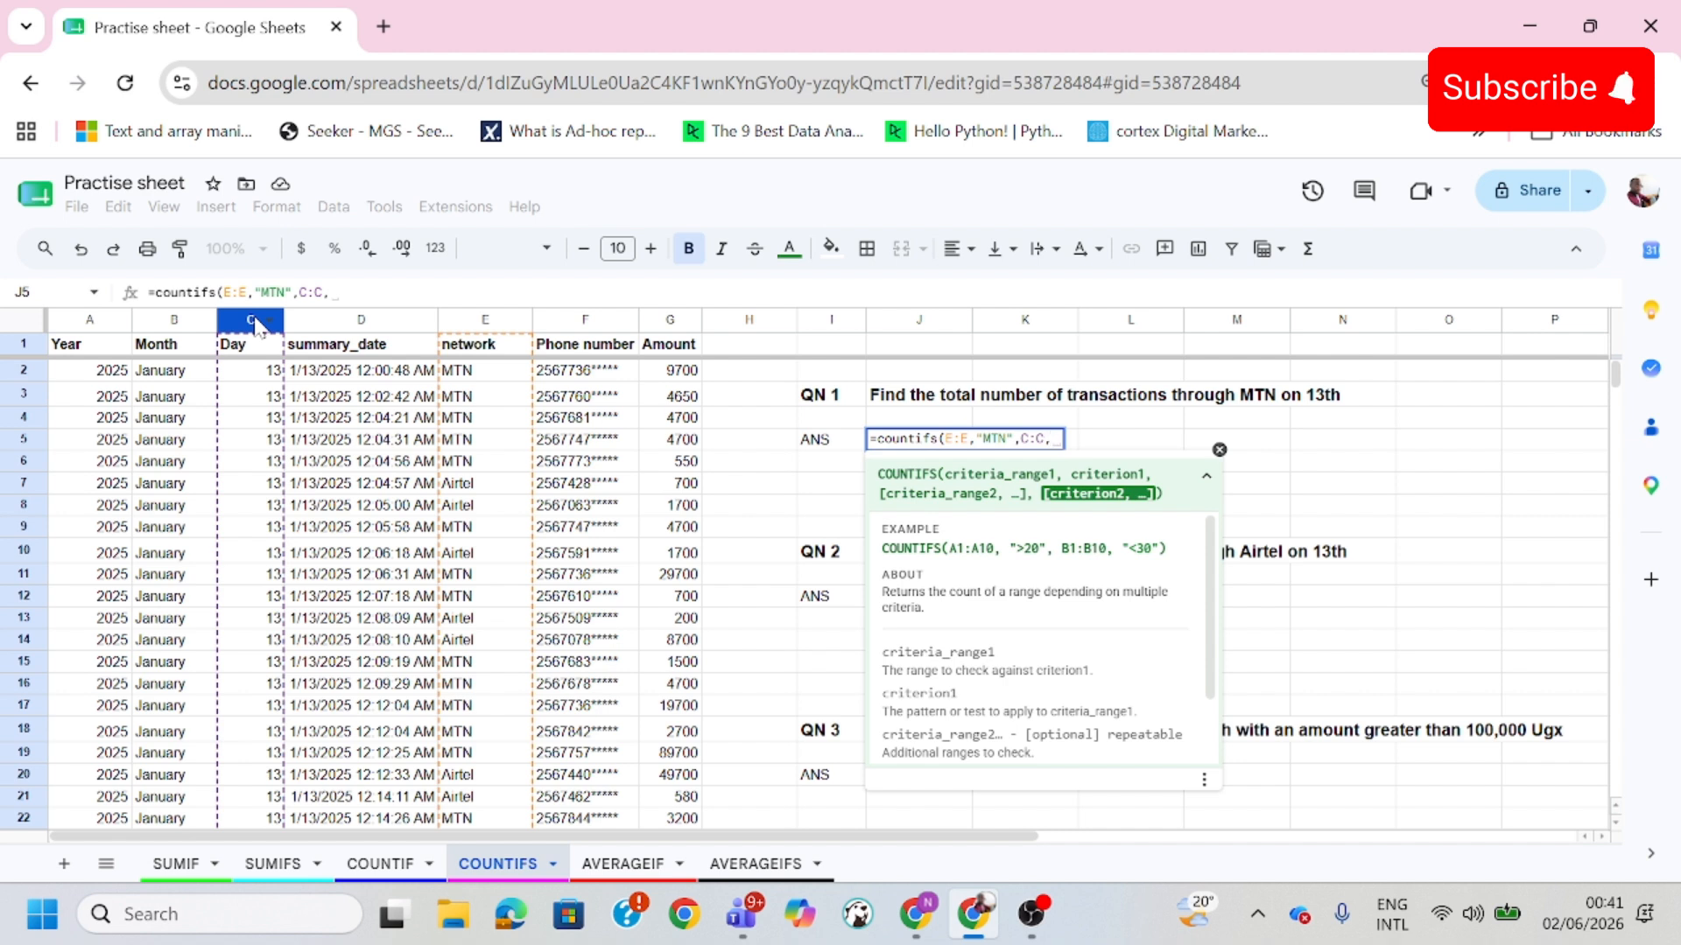
pyautogui.write('1')
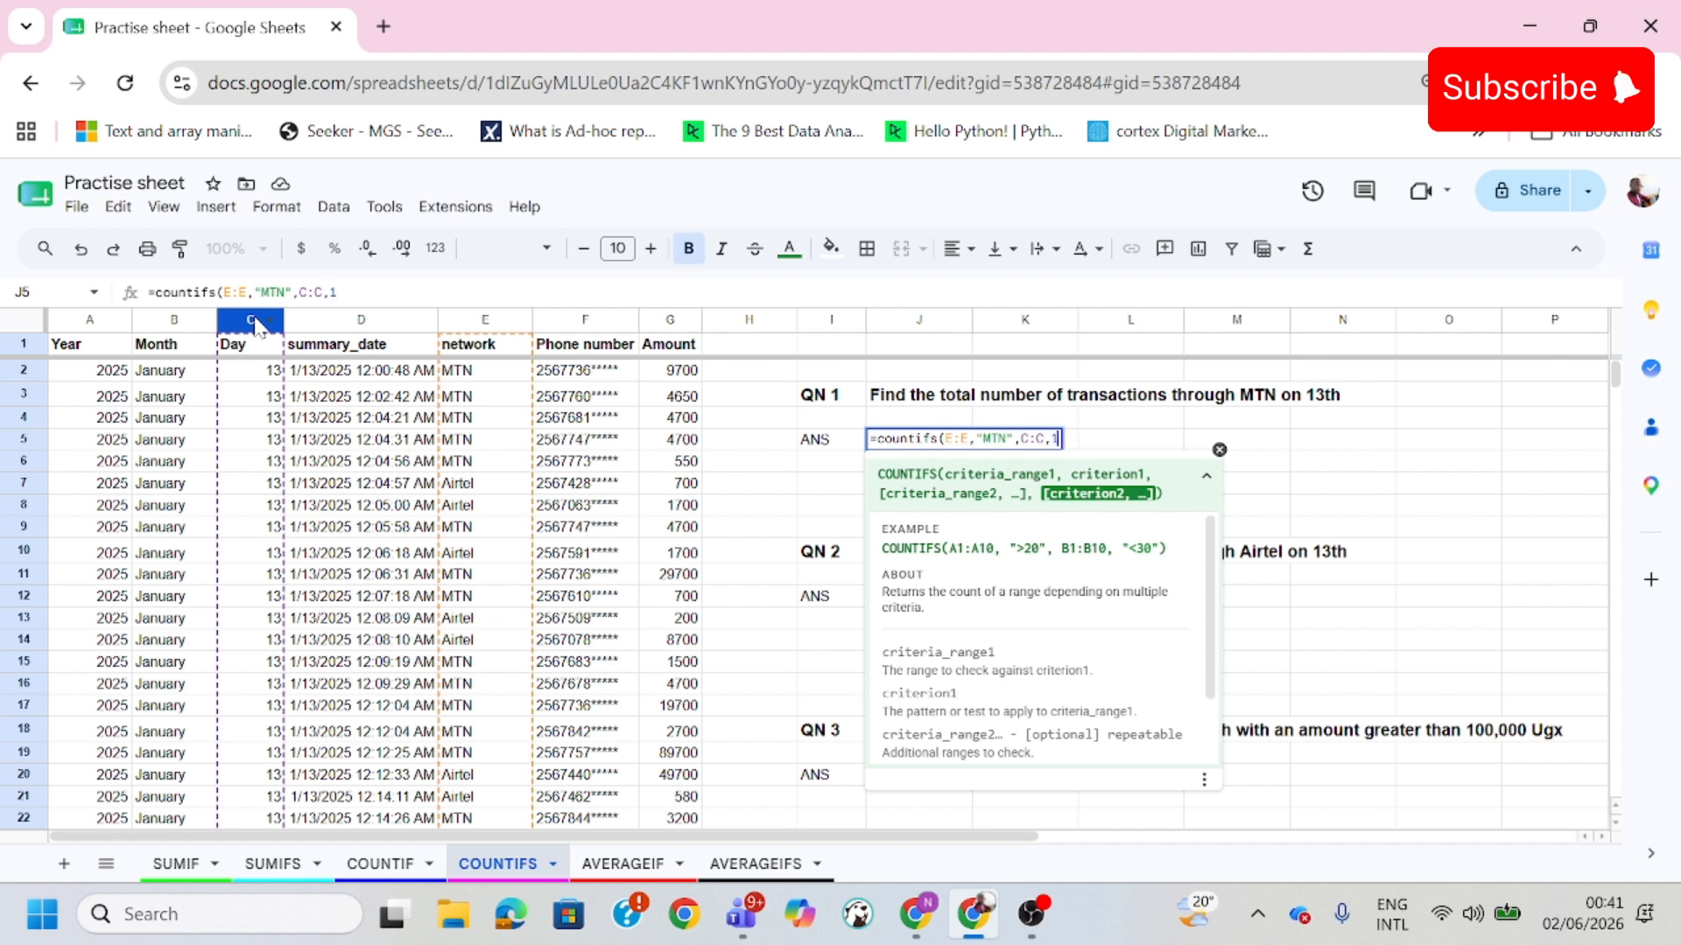
pyautogui.write('3)')
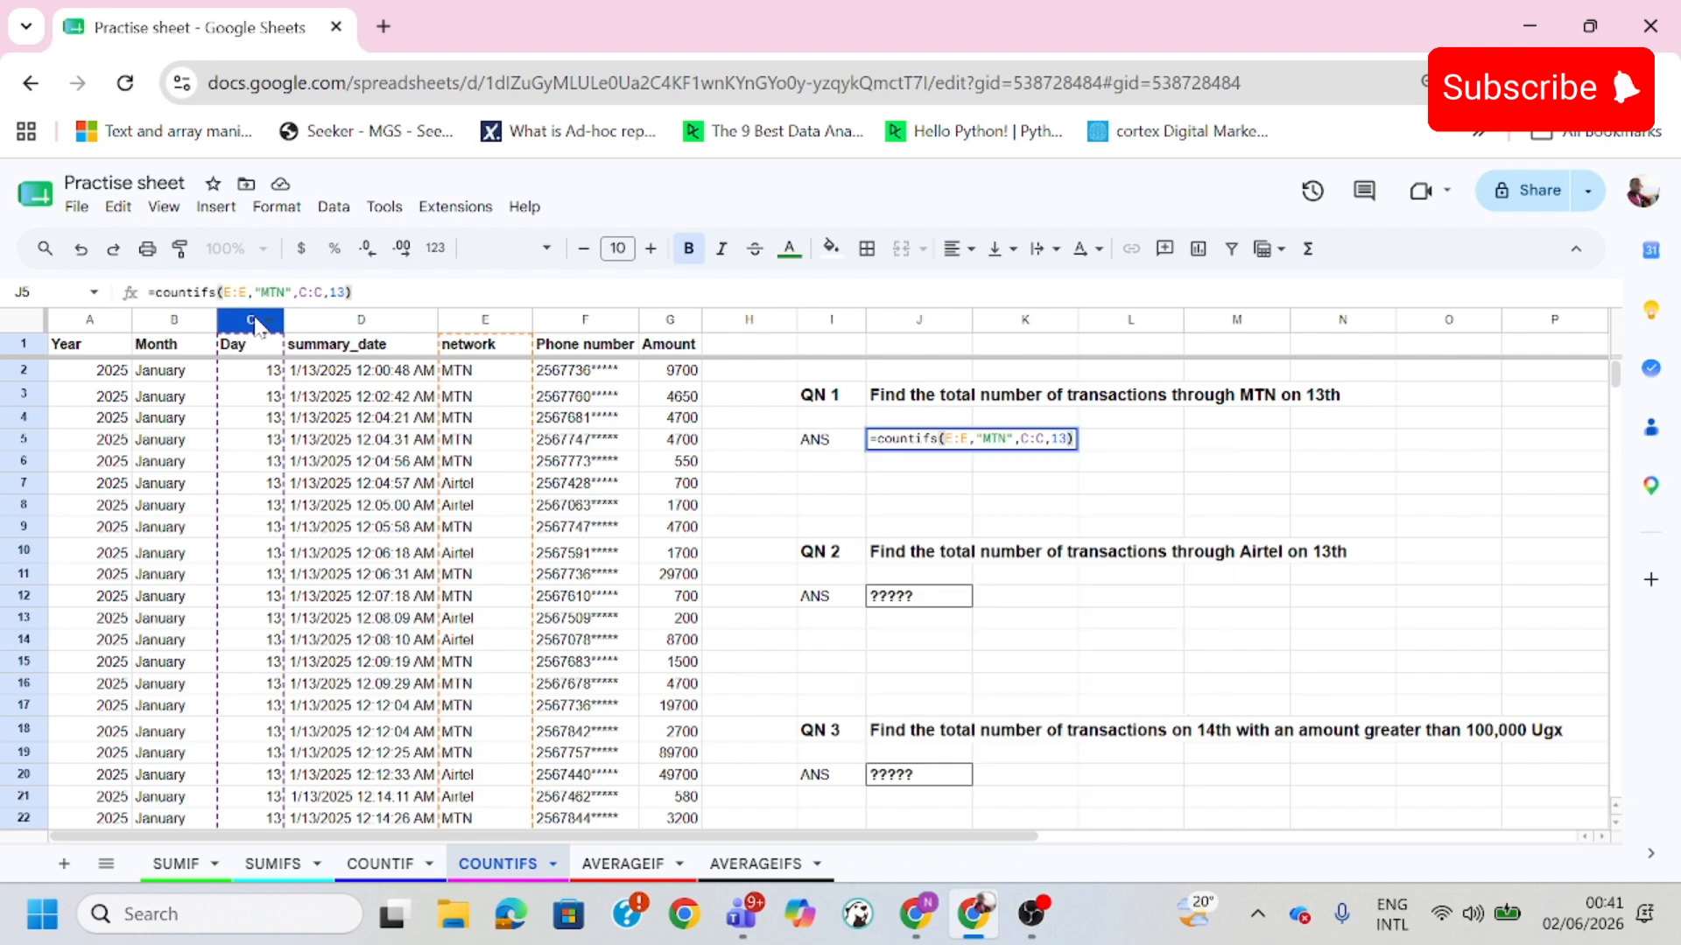
pyautogui.press('Return')
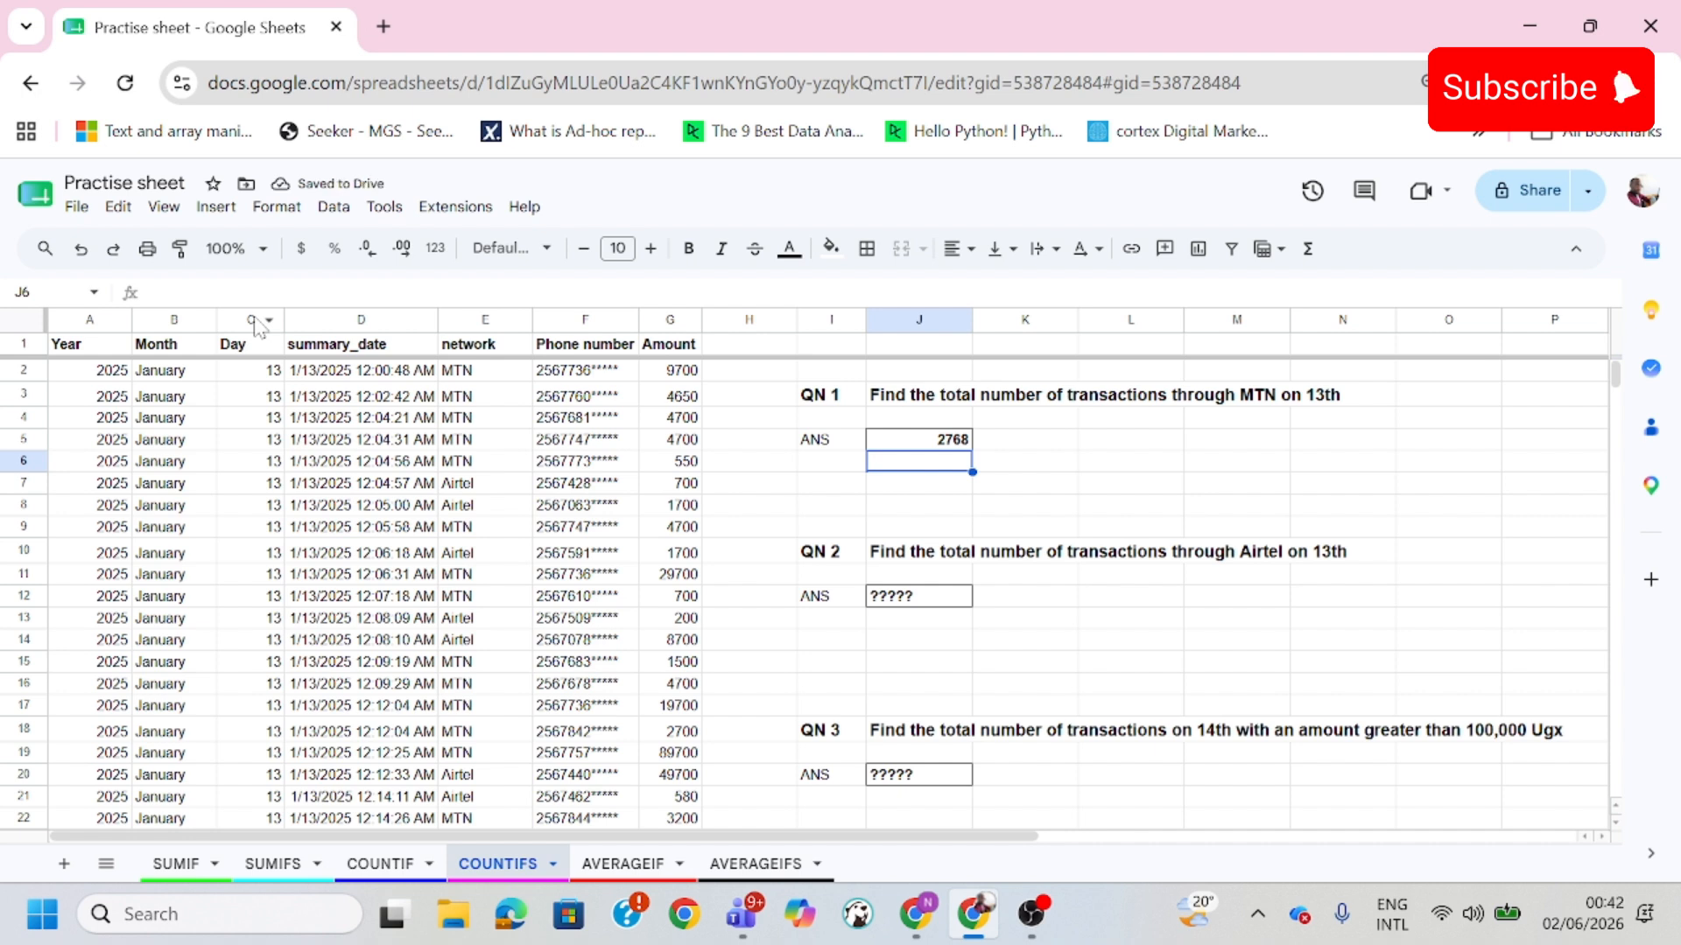
pyautogui.click(950, 448)
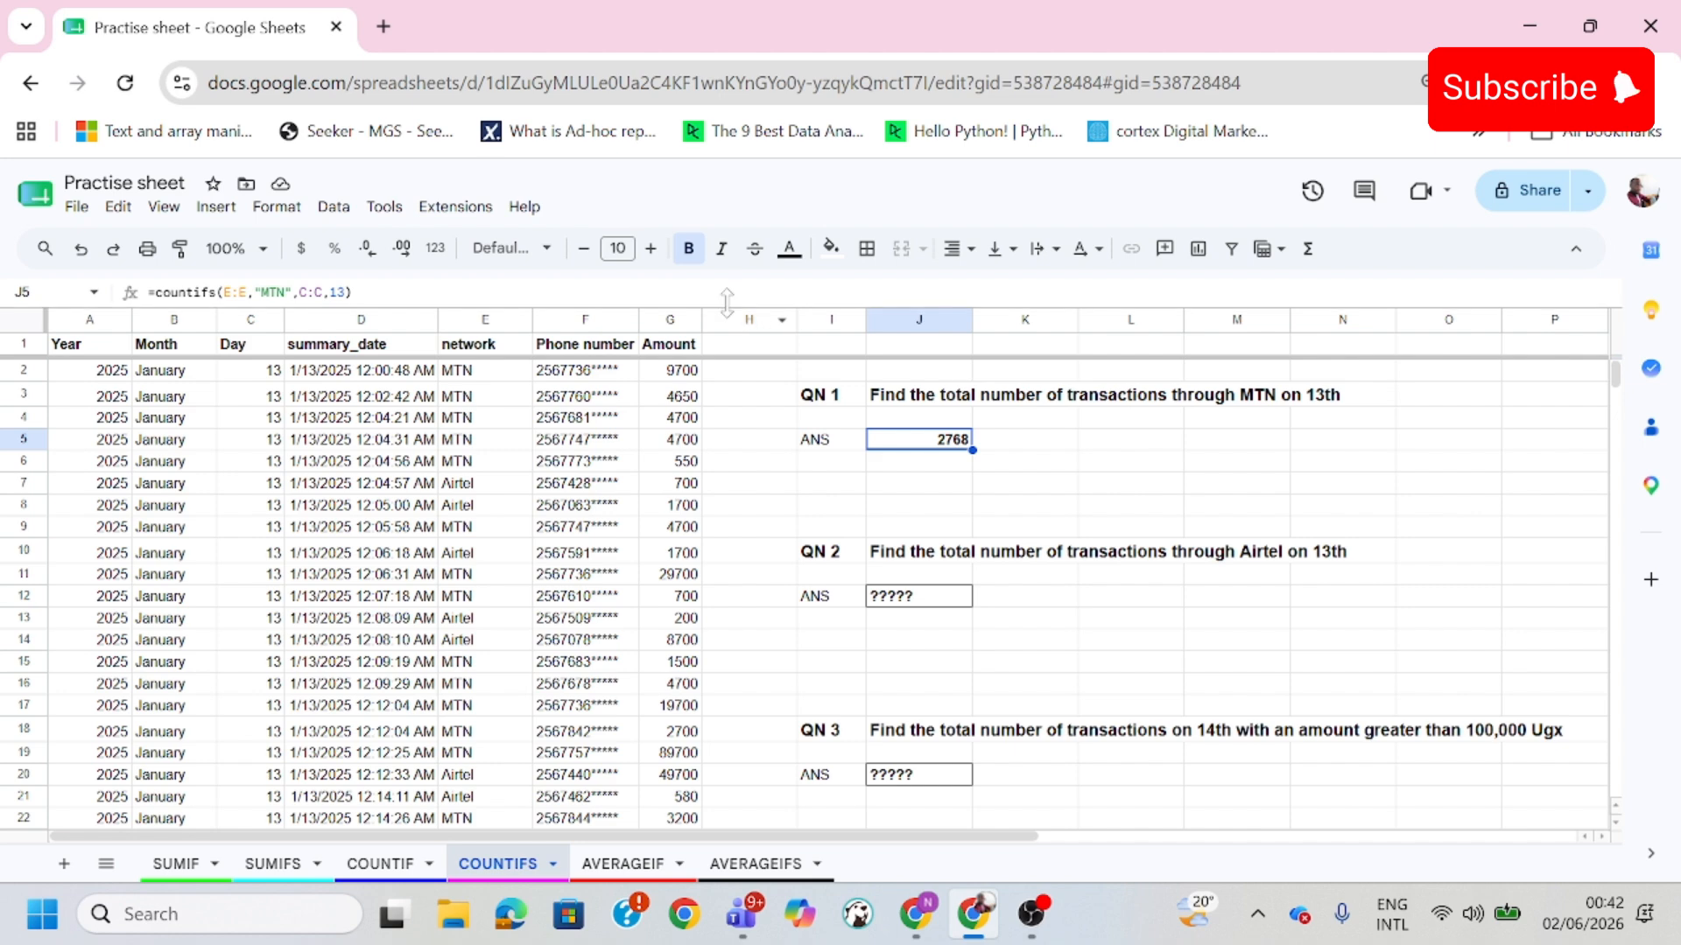
pyautogui.moveTo(725, 304)
pyautogui.mouseDown()
pyautogui.moveTo(715, 425)
pyautogui.moveTo(724, 304)
pyautogui.mouseUp()
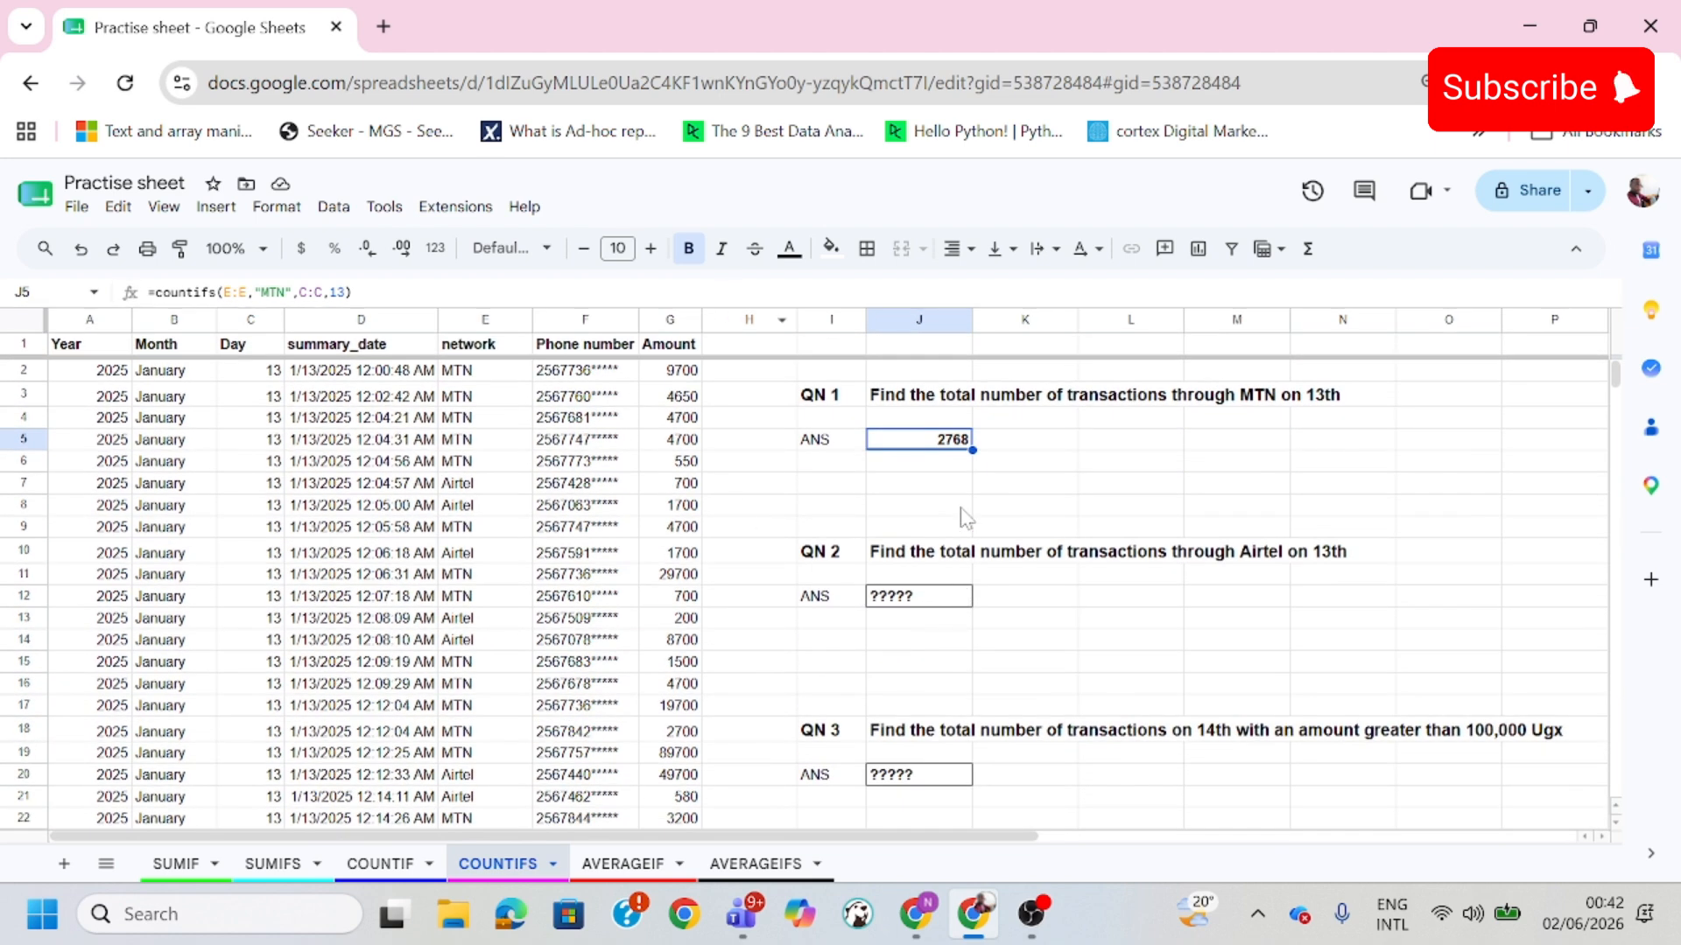
# Clear the placeholder from the QN 2 answer cell J12
pyautogui.click(957, 603)
pyautogui.press('Delete')
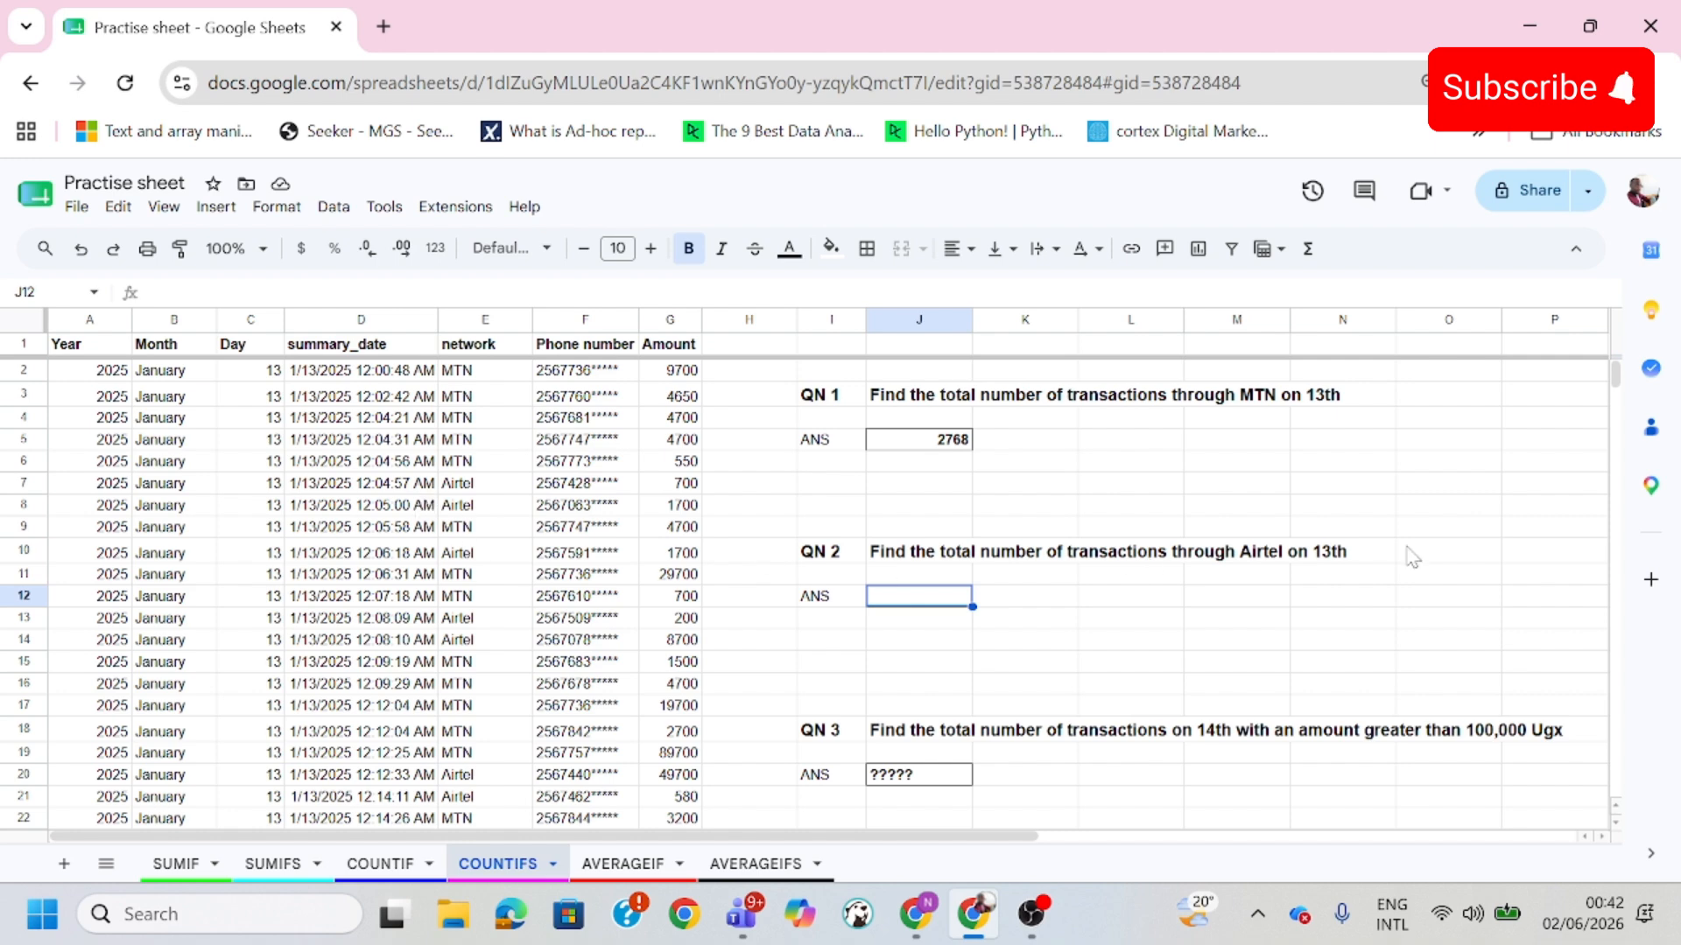
# Examine the network and Day values of row 27130 against the QN 2 conditions, and return to the questions
pyautogui.click(394, 527)
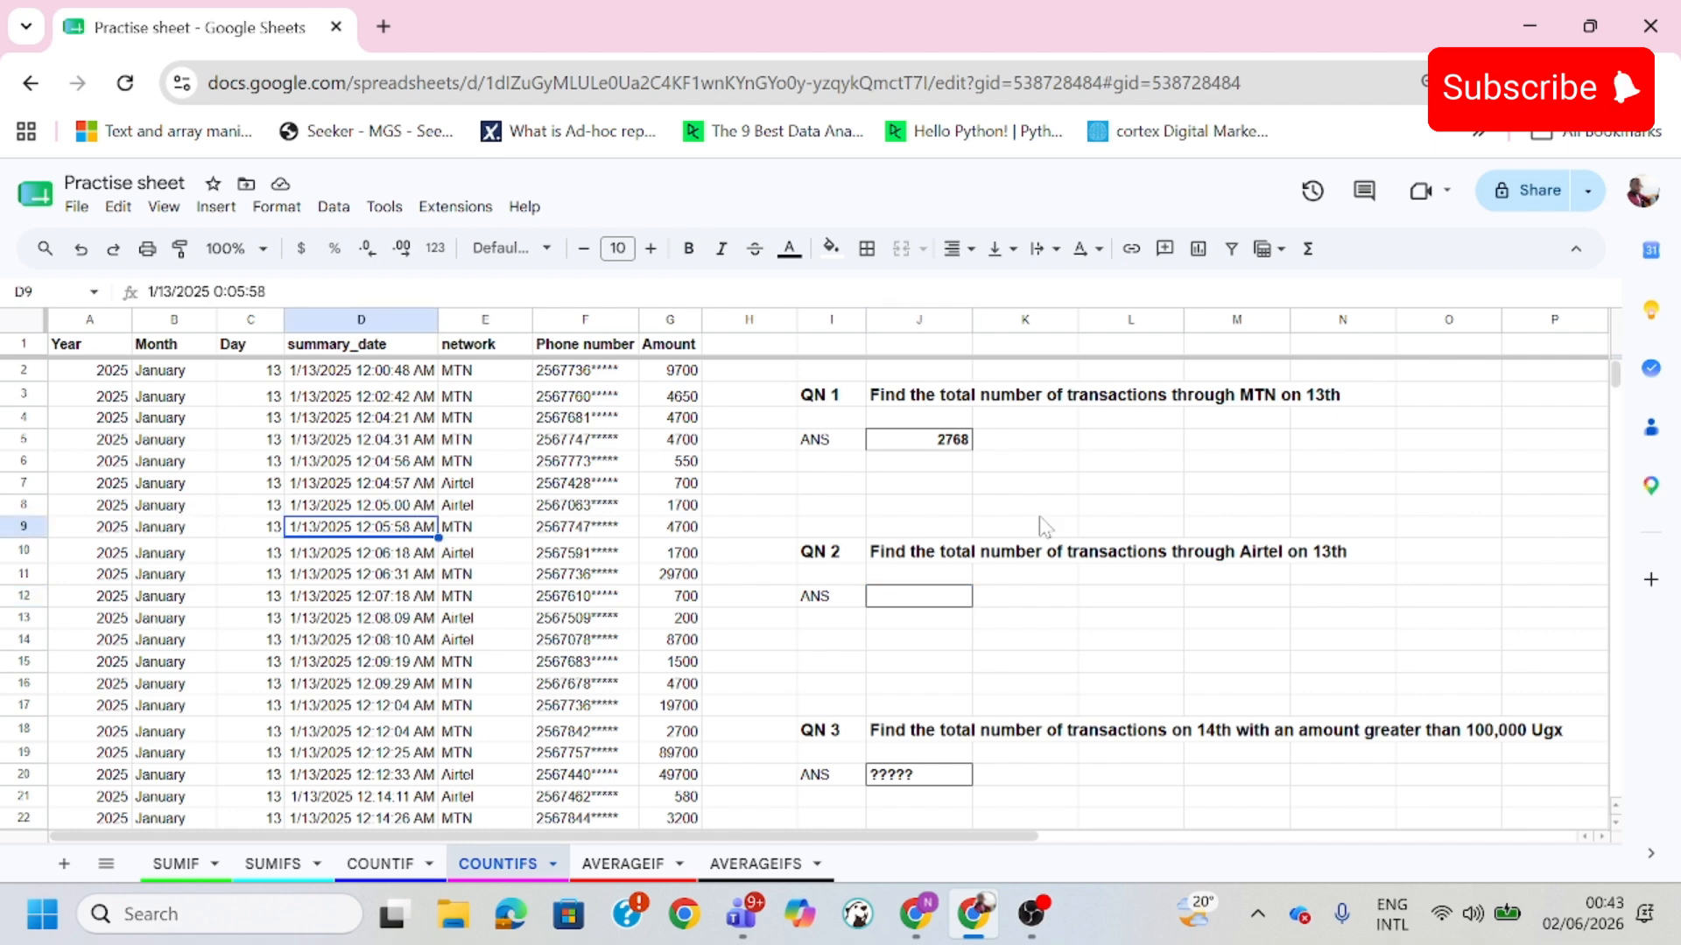
pyautogui.moveTo(1617, 391); pyautogui.dragTo(1618, 580)
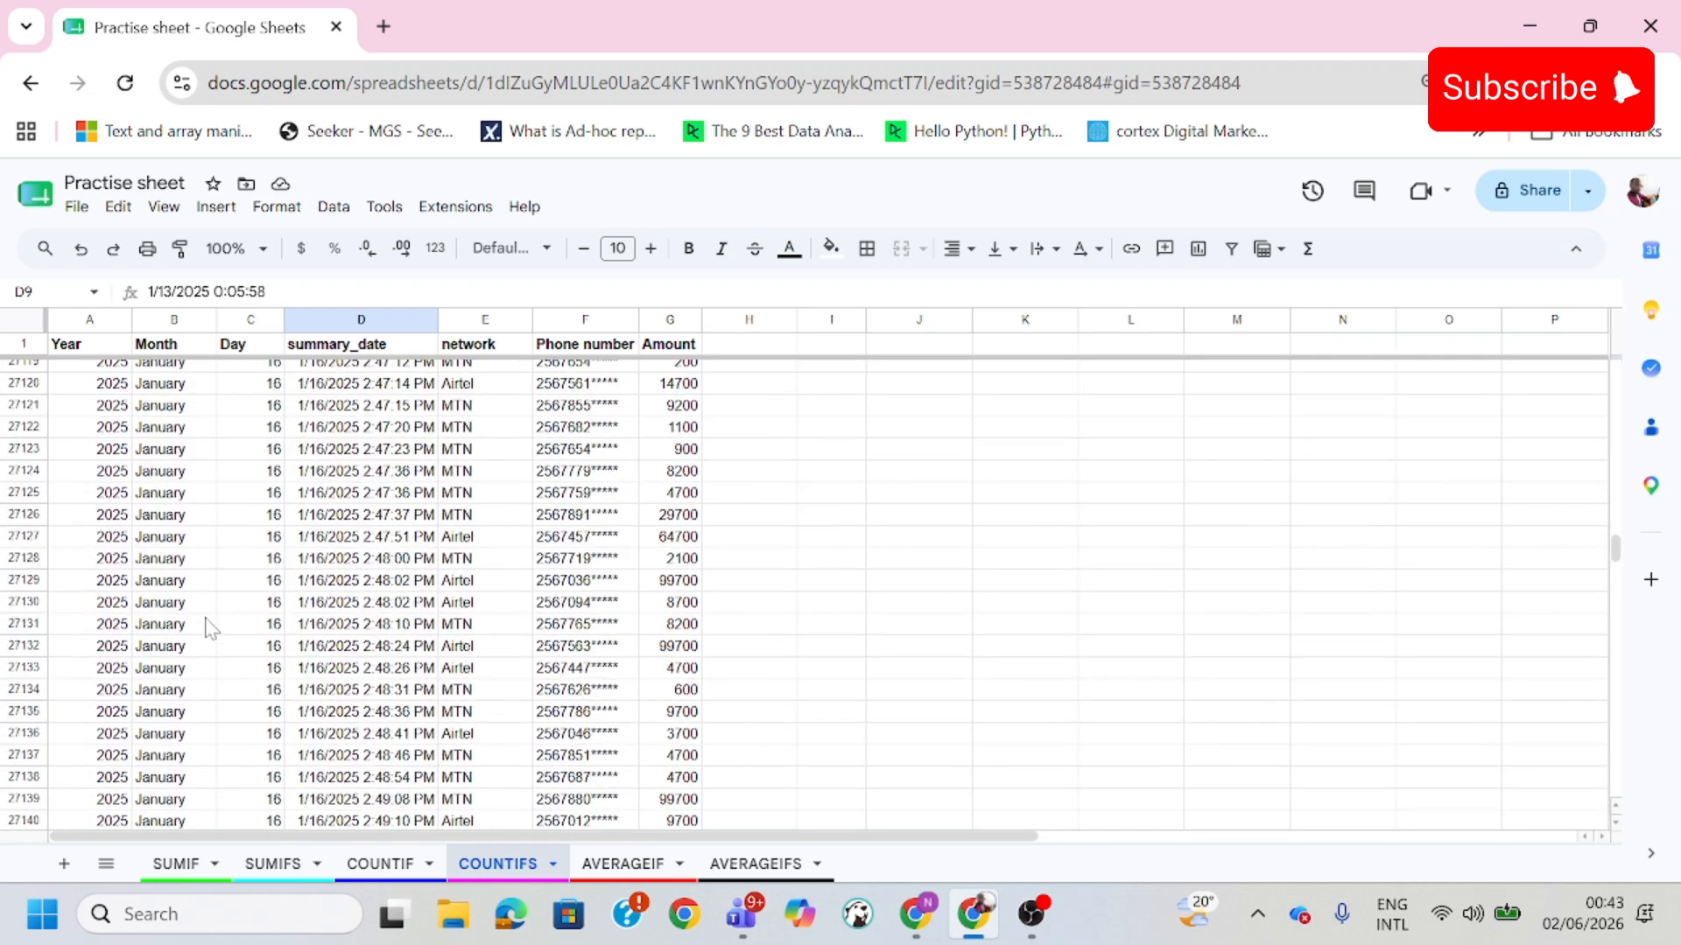
pyautogui.click(467, 606)
pyautogui.click(42, 604)
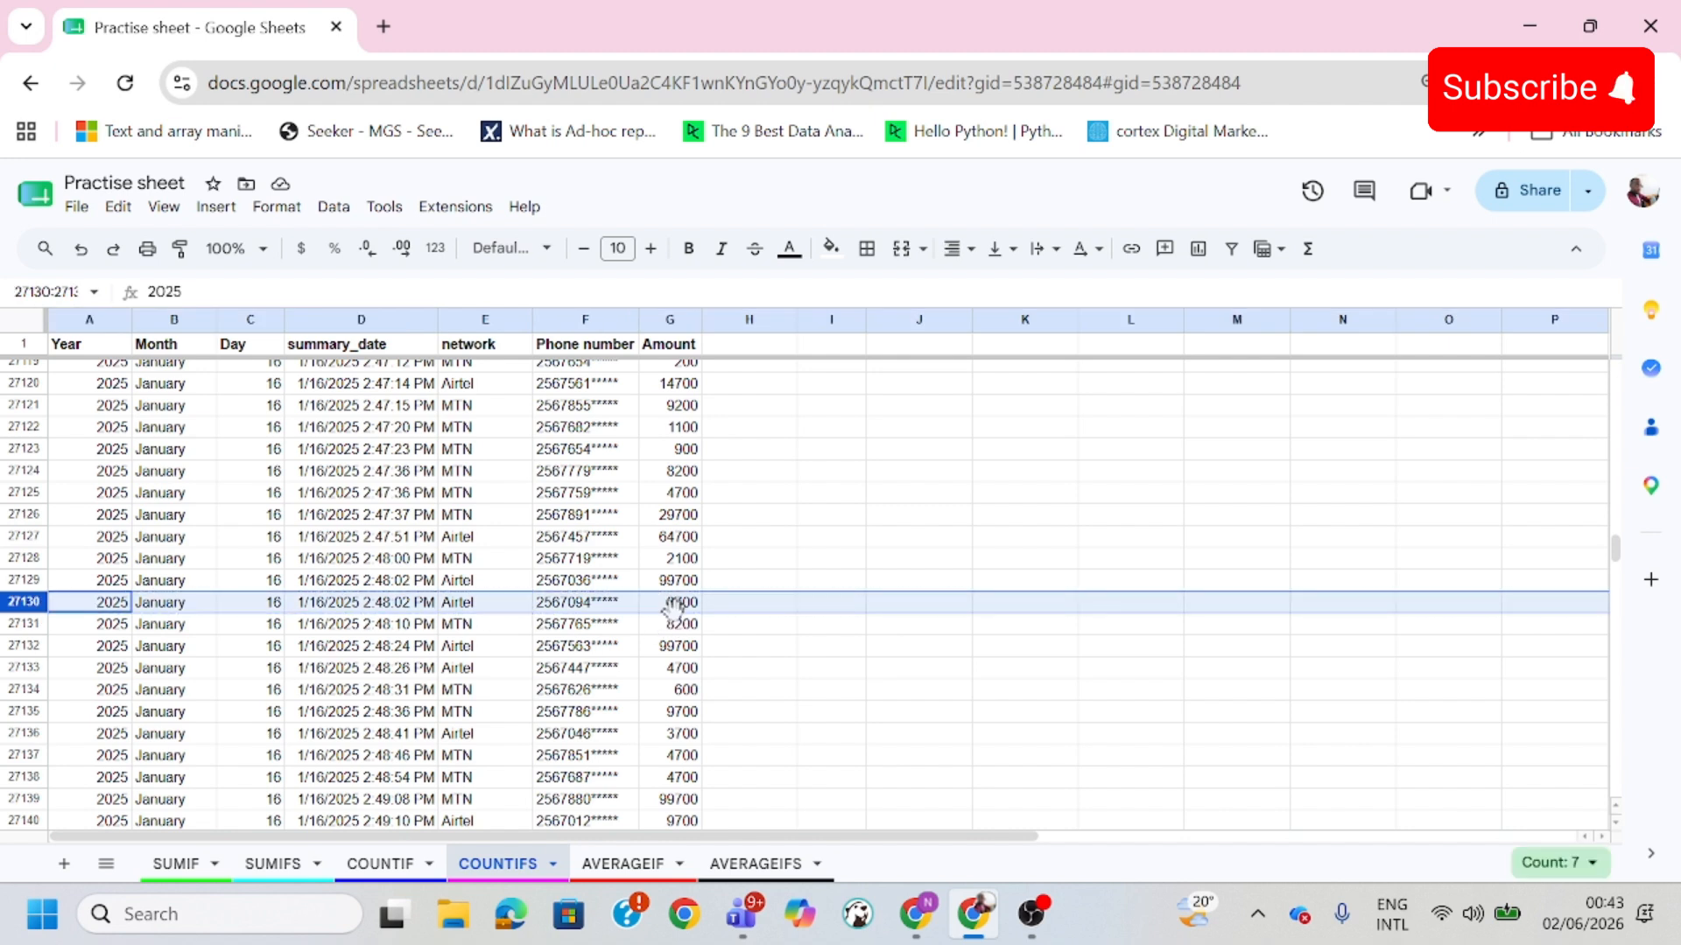
pyautogui.click(473, 608)
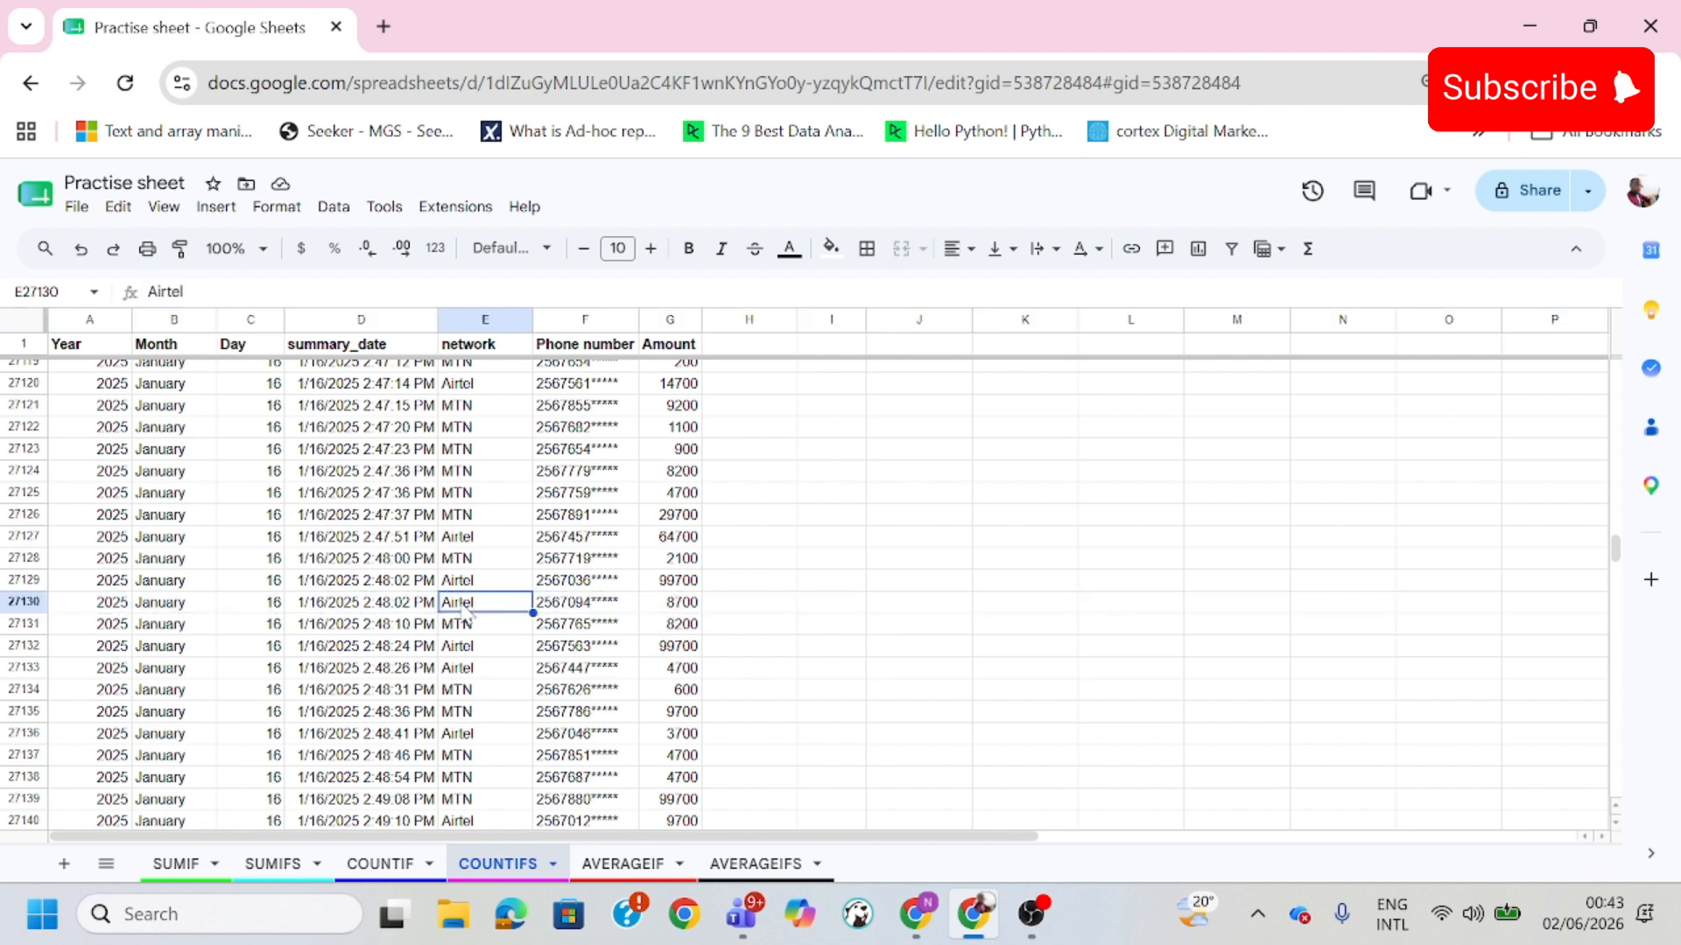
pyautogui.click(271, 604)
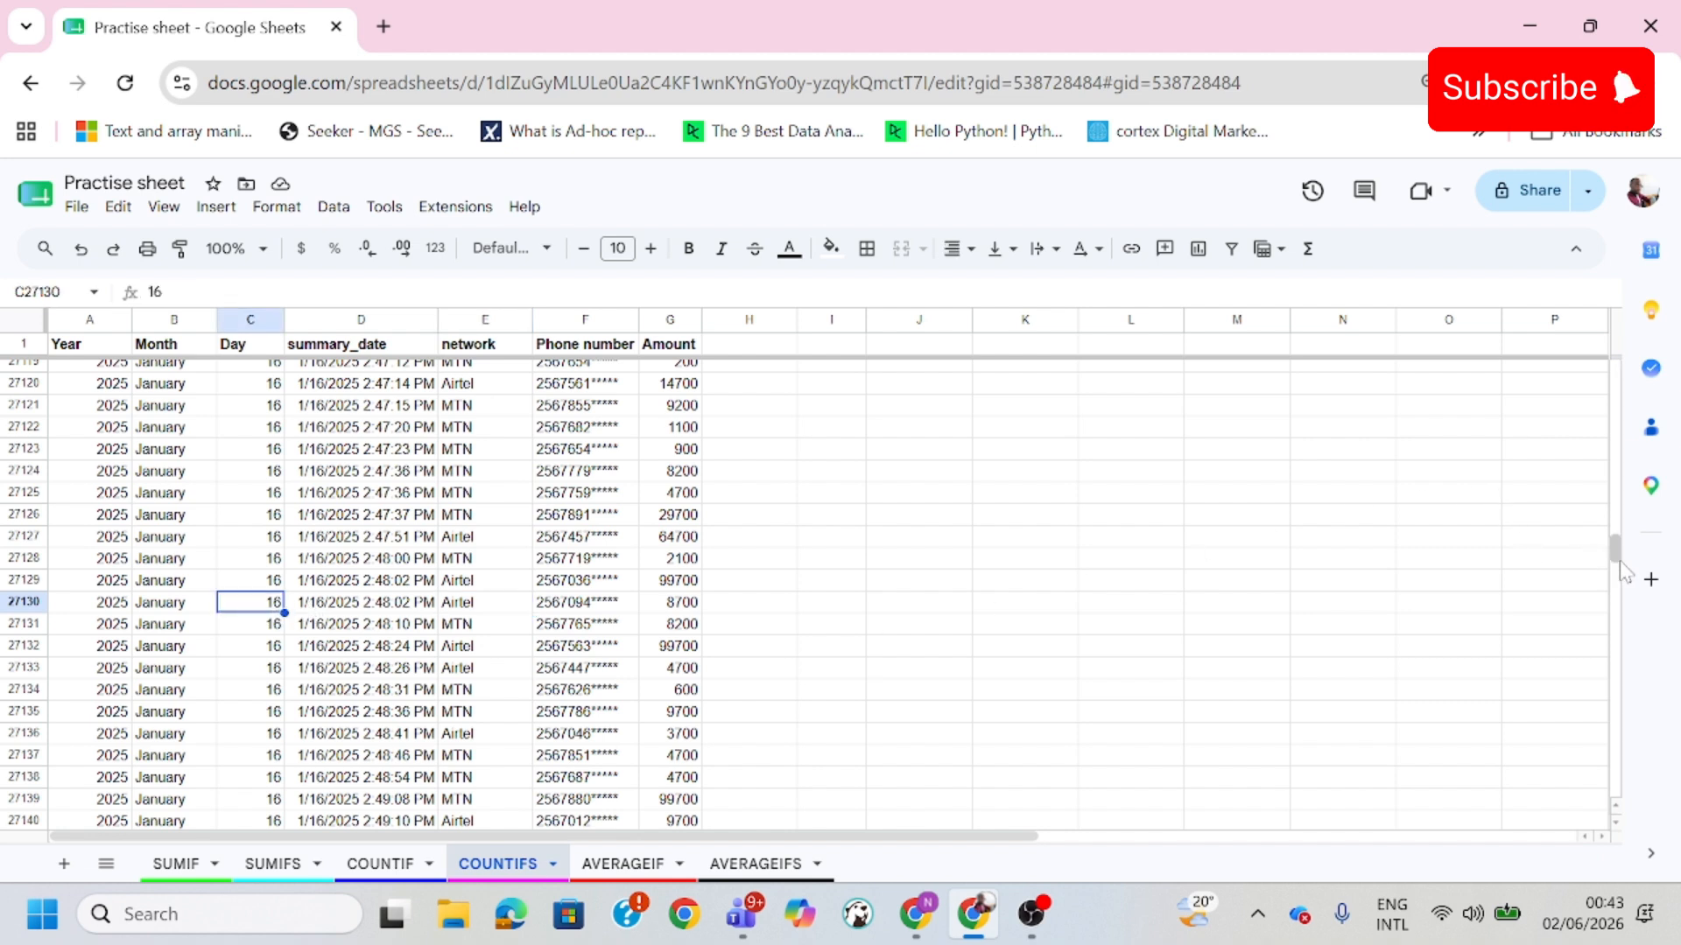
pyautogui.moveTo(1616, 564); pyautogui.dragTo(1628, 350)
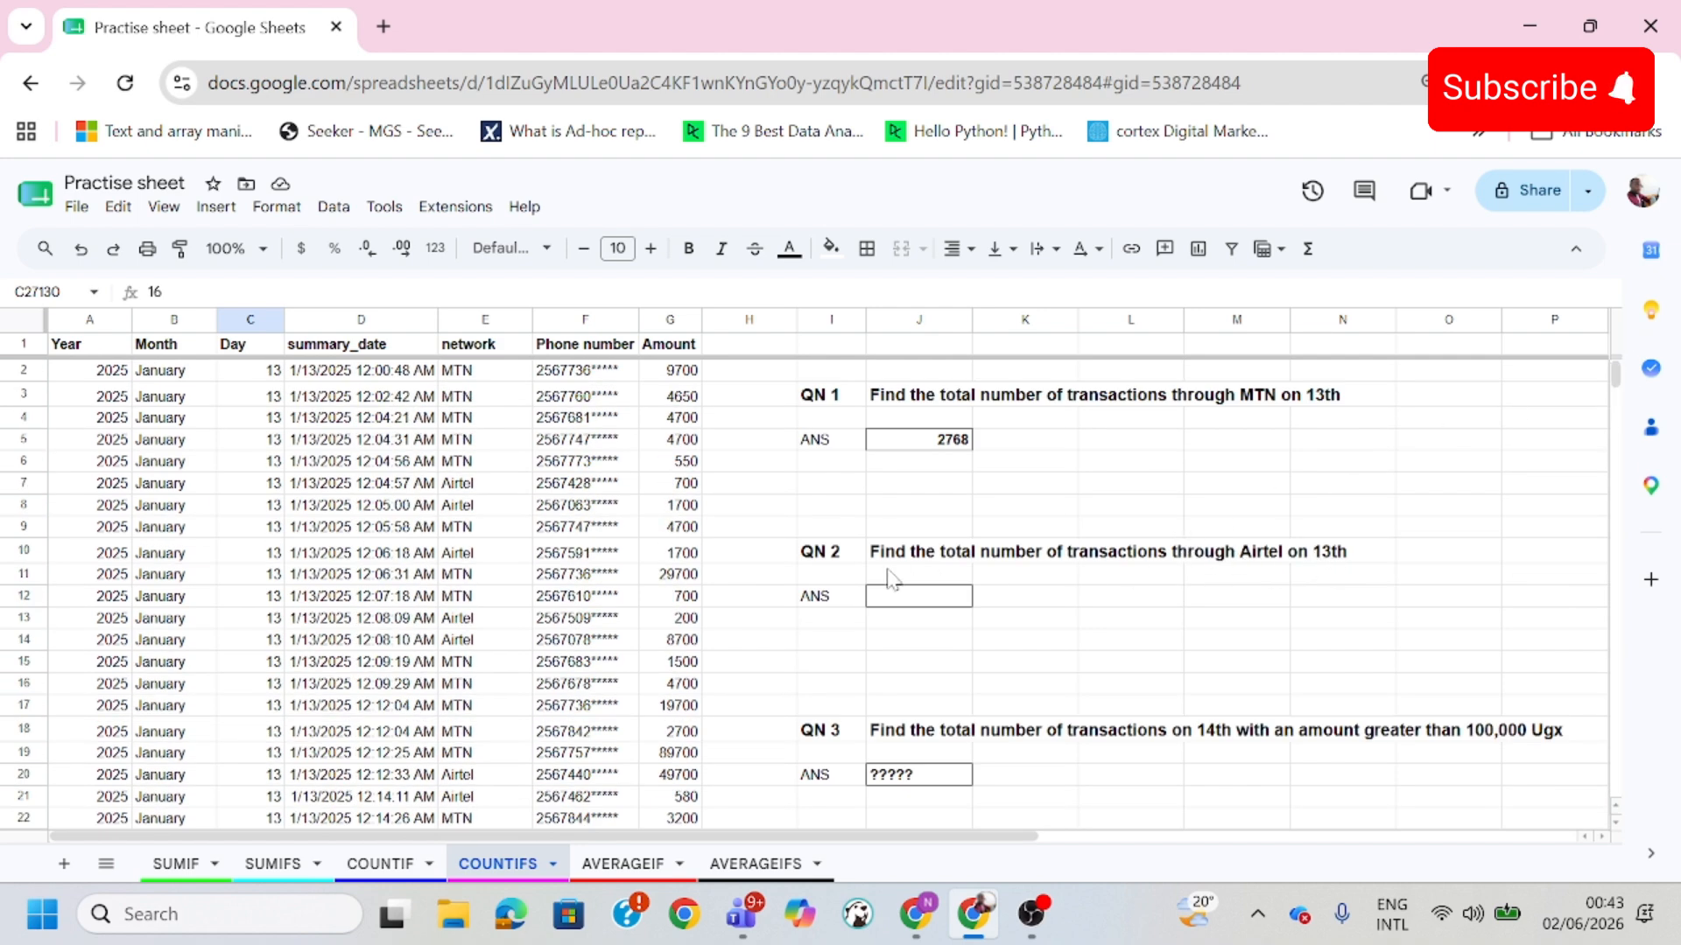
# Start a COUNTIFS formula in the QN 2 answer cell J12
pyautogui.click(908, 604)
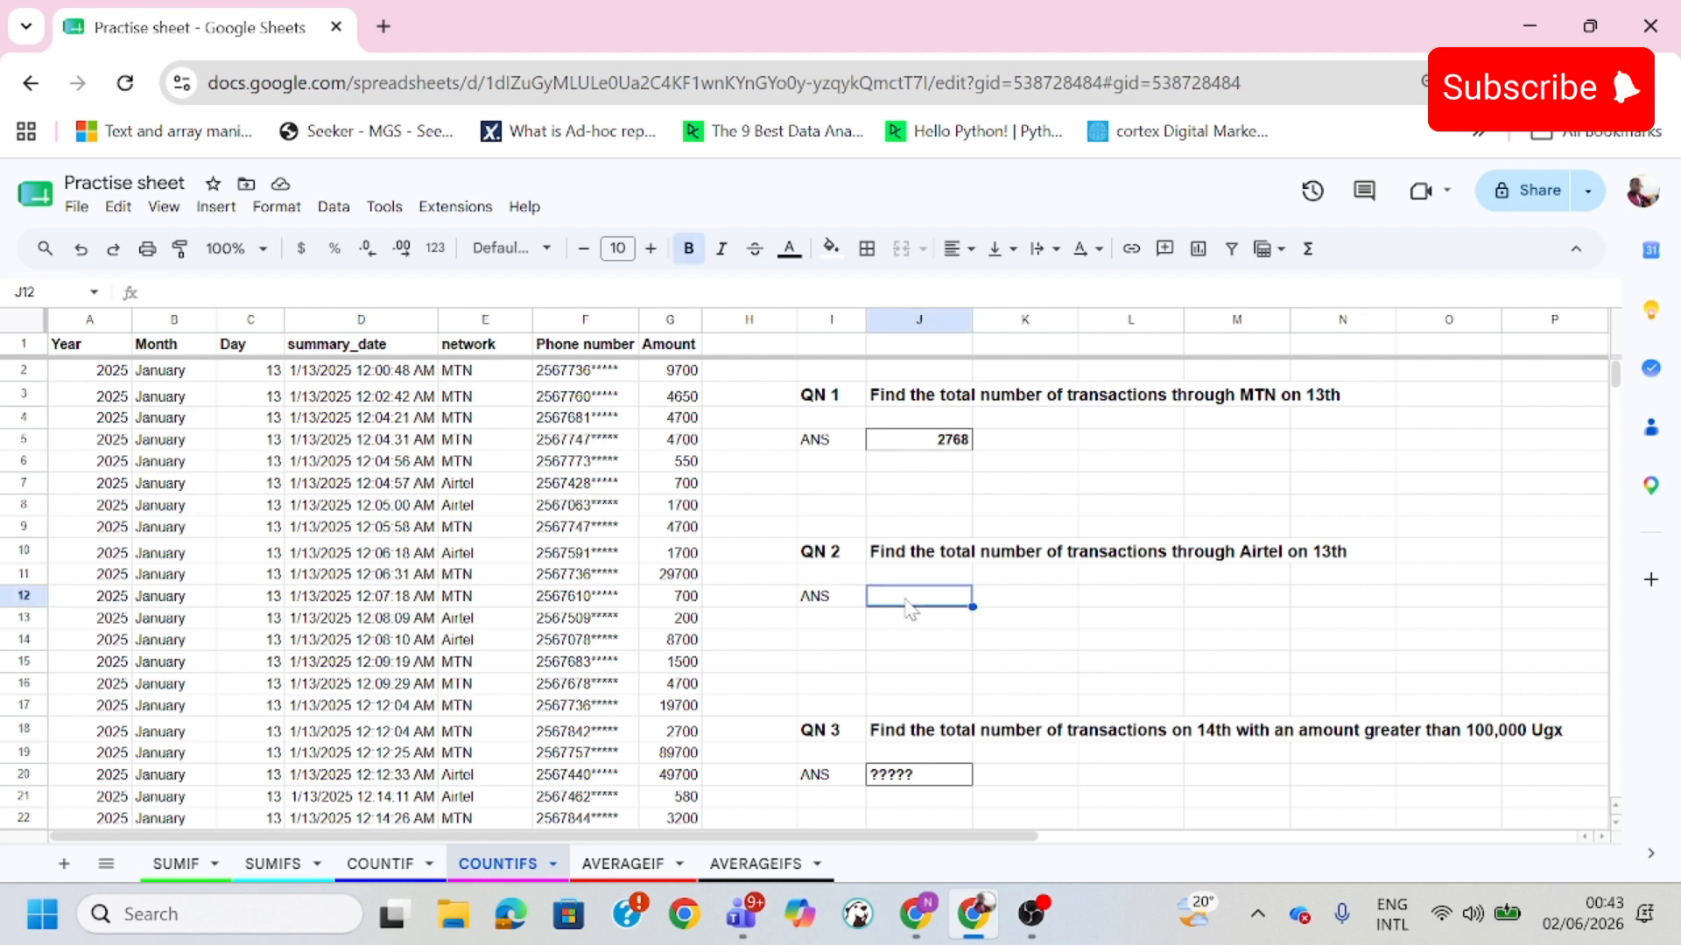
pyautogui.write('=')
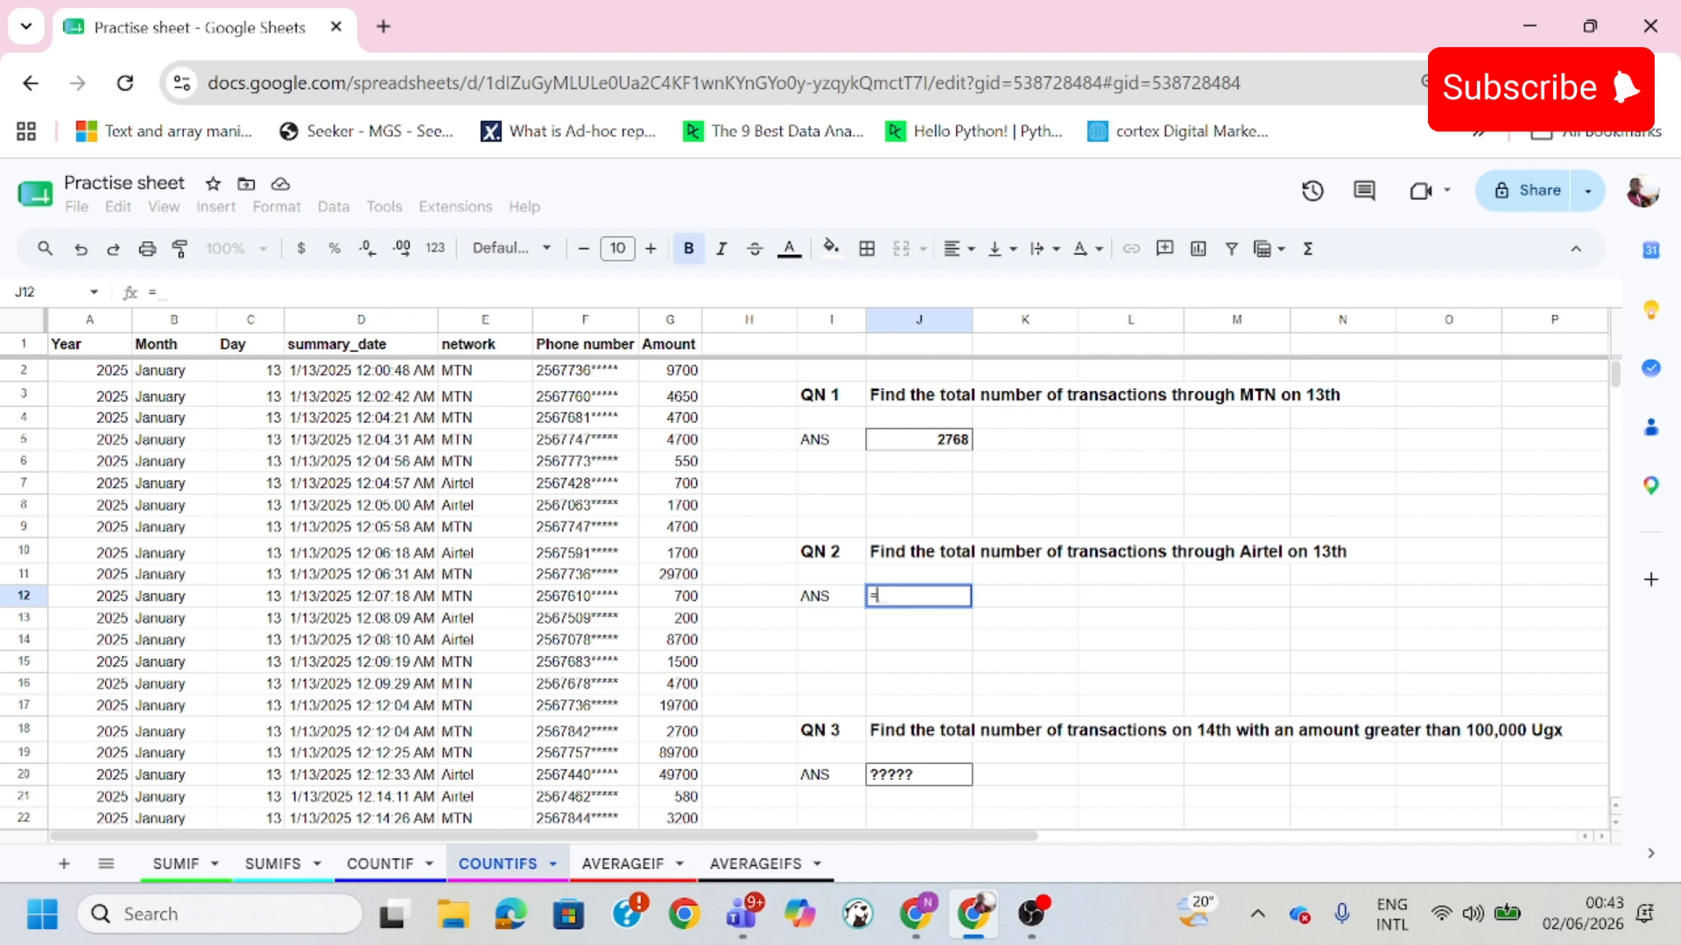
pyautogui.write('.countifs')
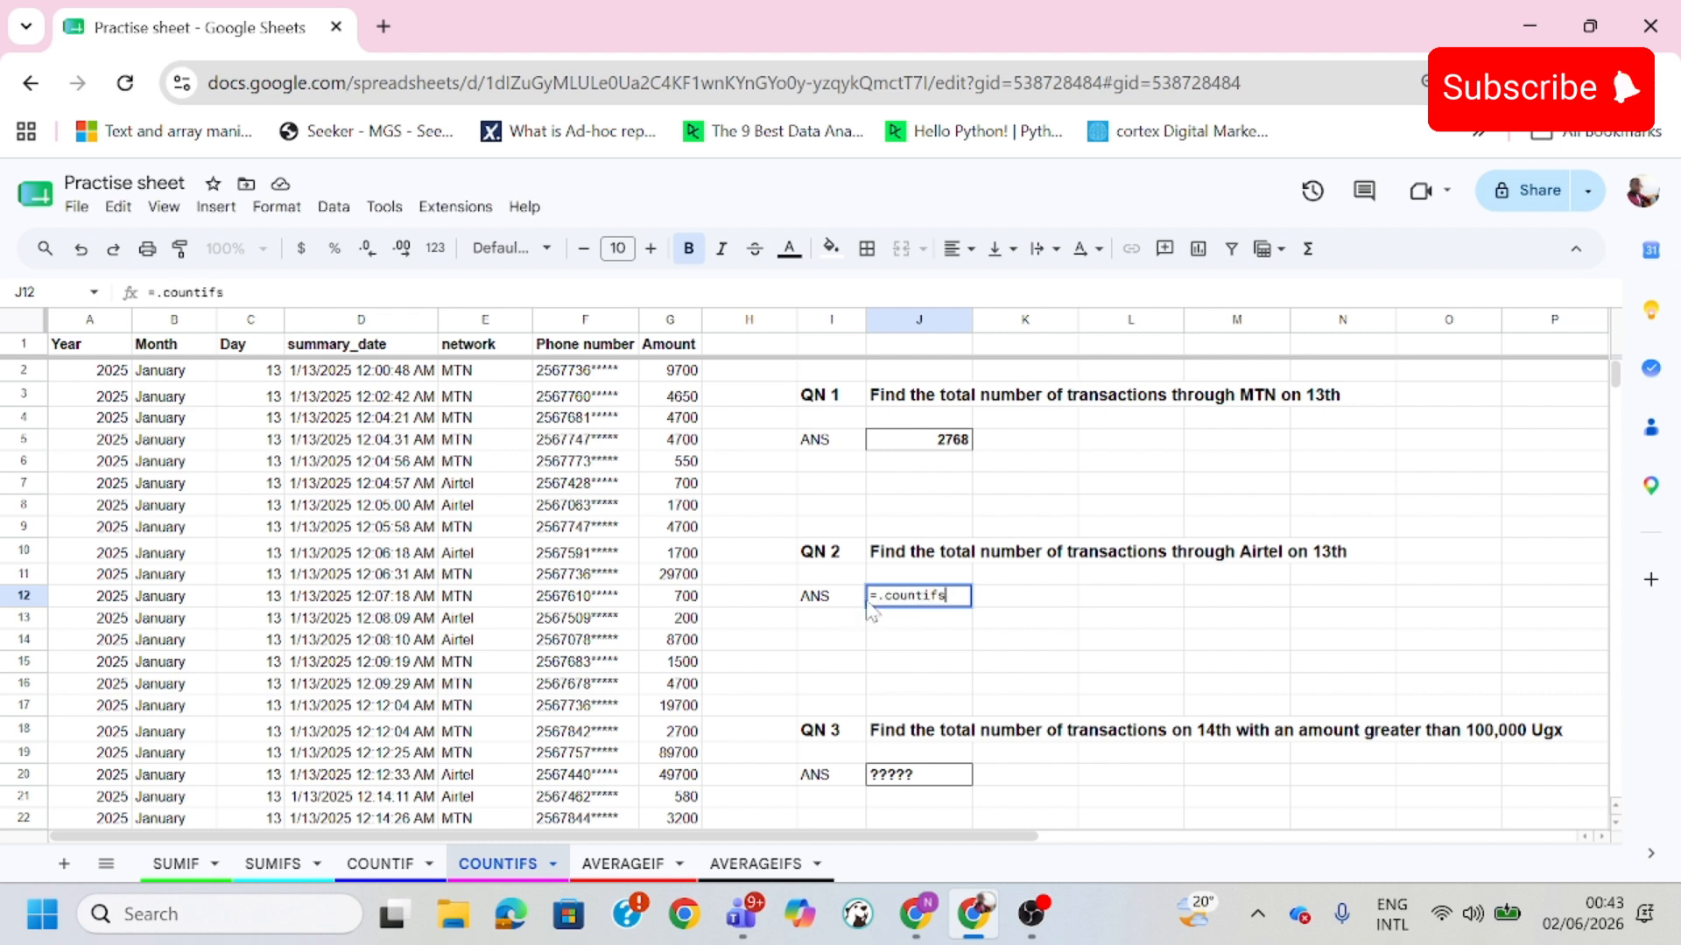
pyautogui.press('BackSpace')
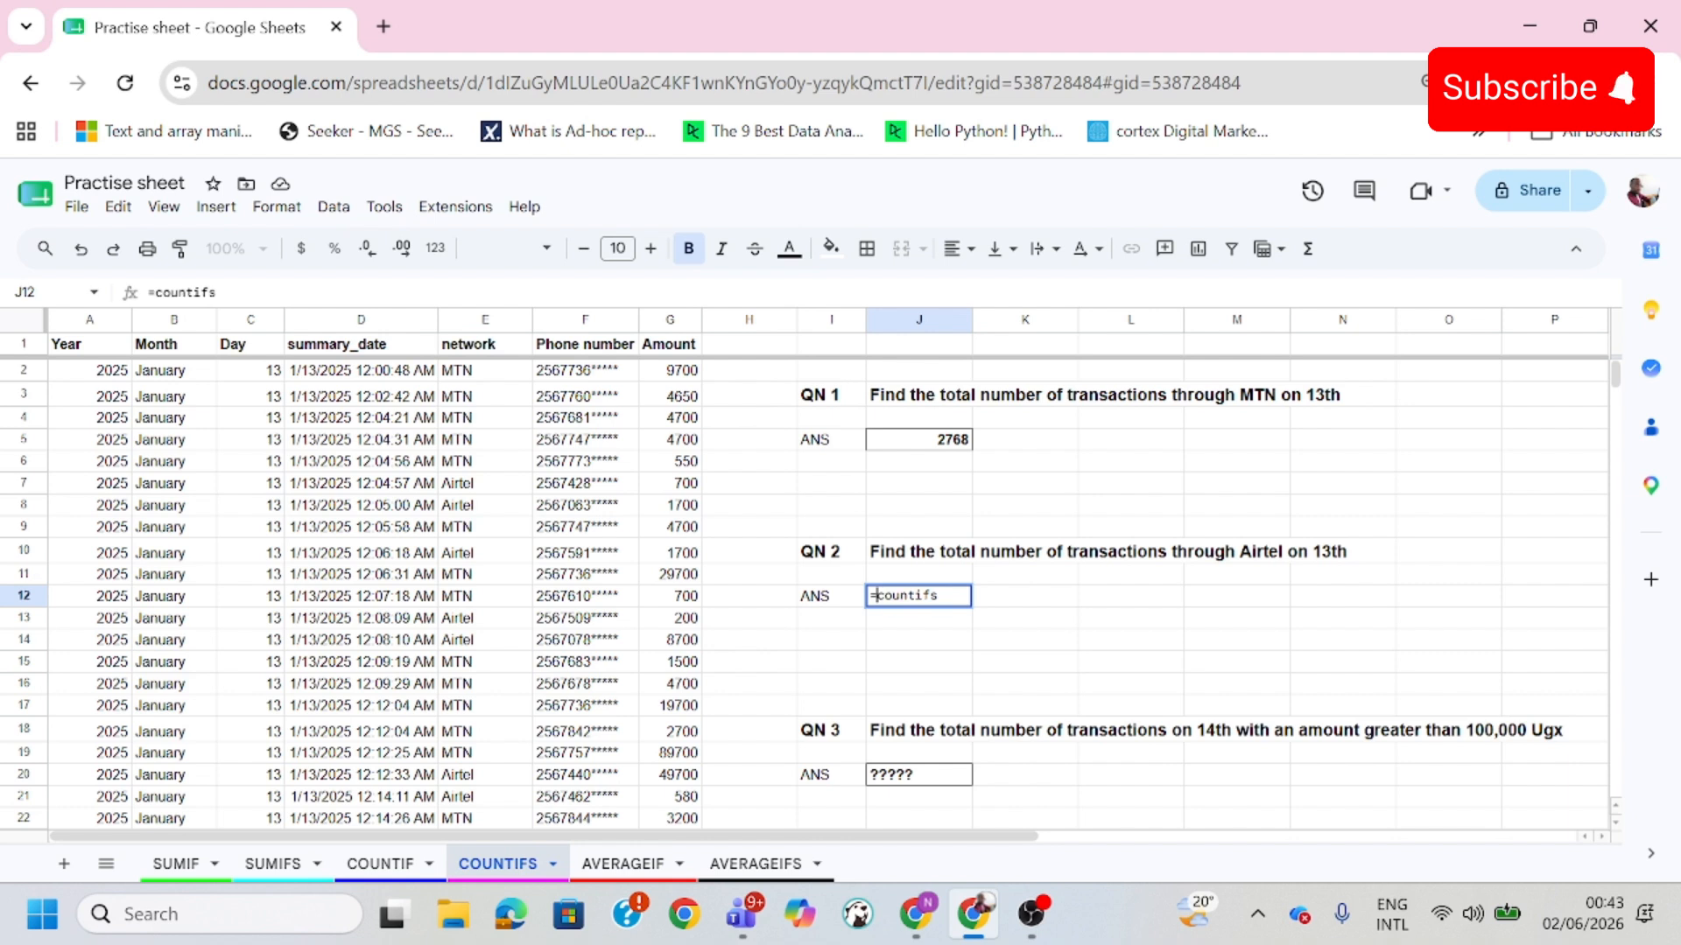
pyautogui.click(955, 597)
pyautogui.write('(')
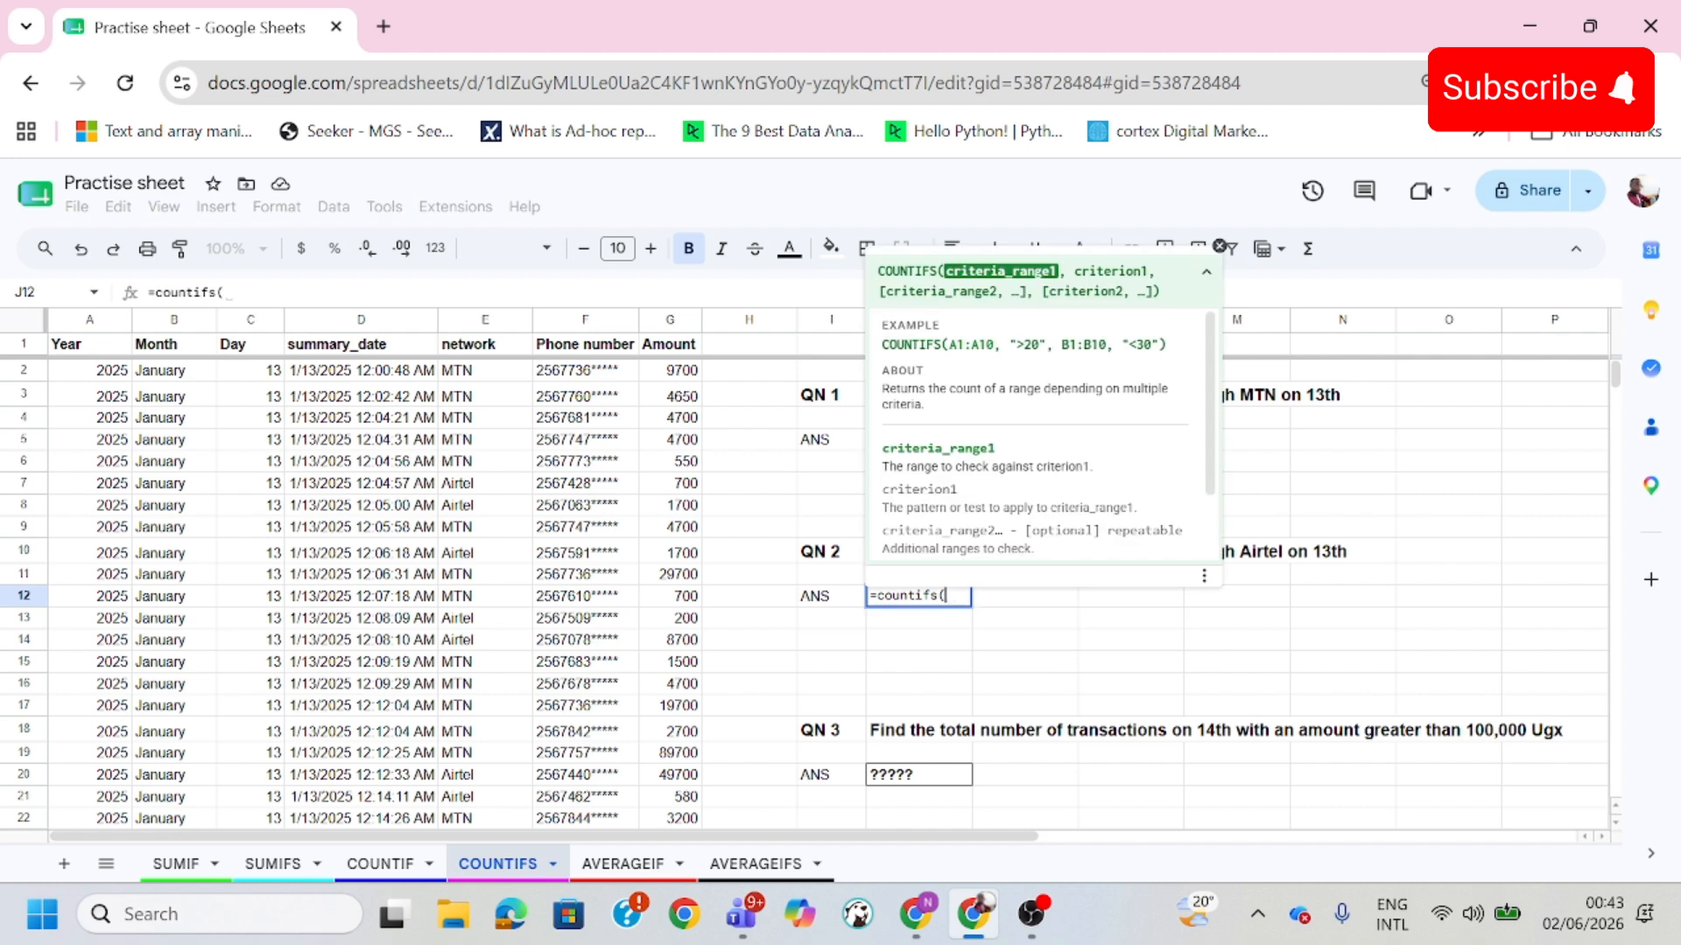
# Review the COUNTIFS syntax help, covering the example and the criteria range and criterion arguments
pyautogui.click(1220, 251)
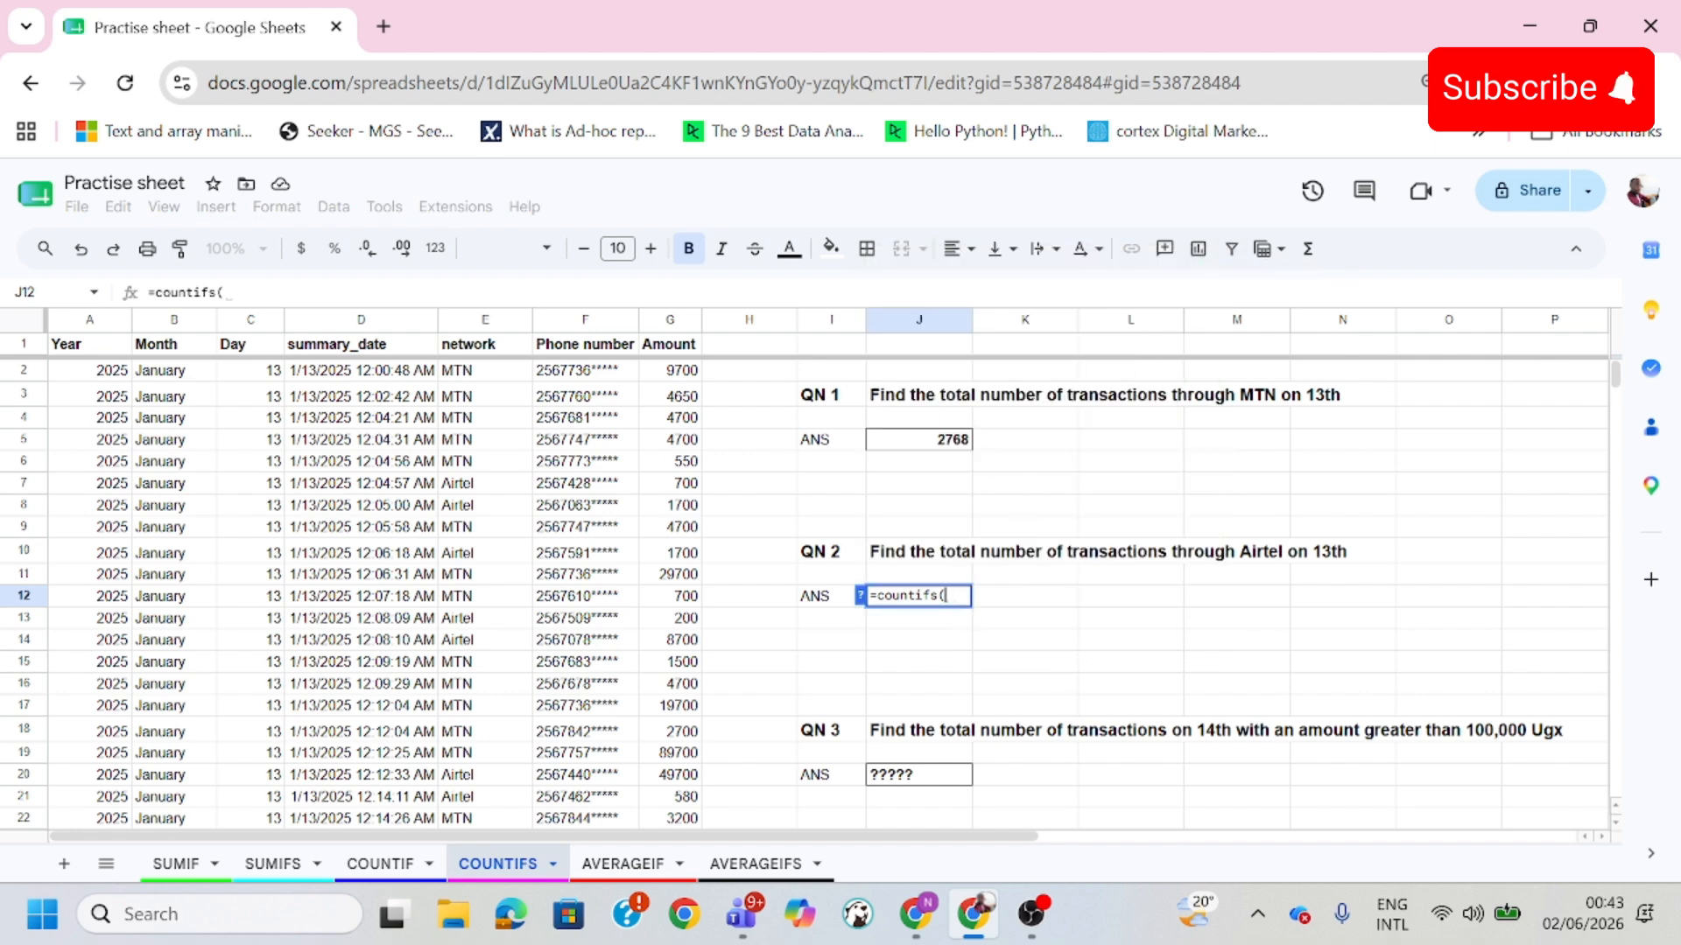
pyautogui.click(861, 598)
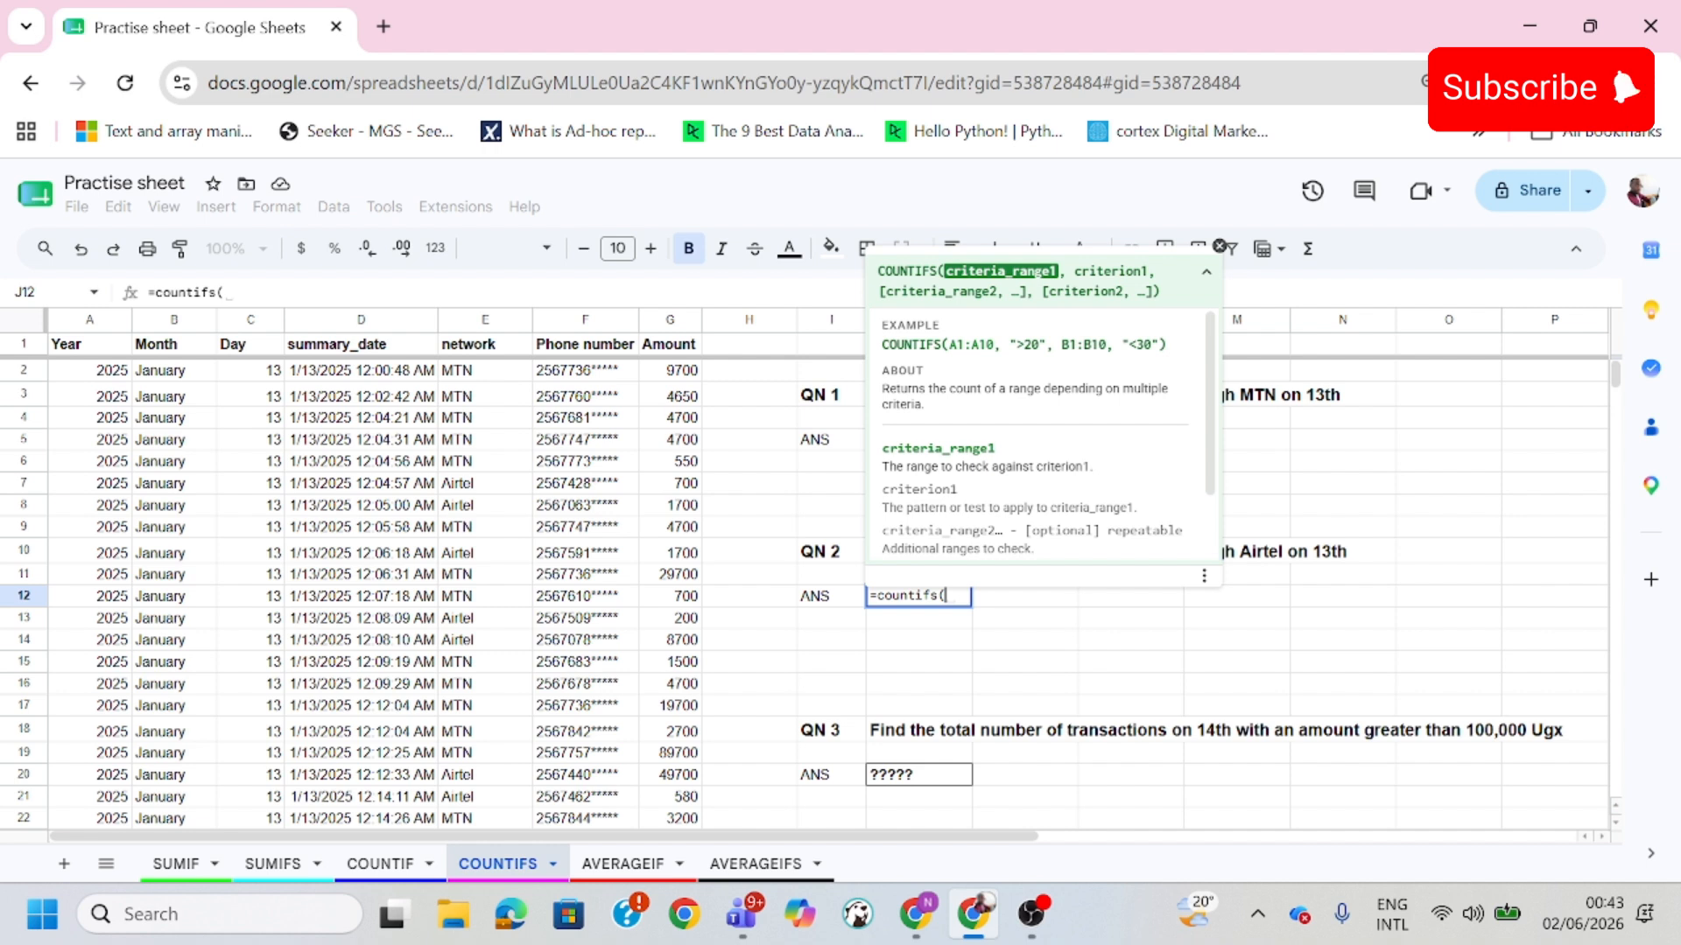
pyautogui.click(1219, 248)
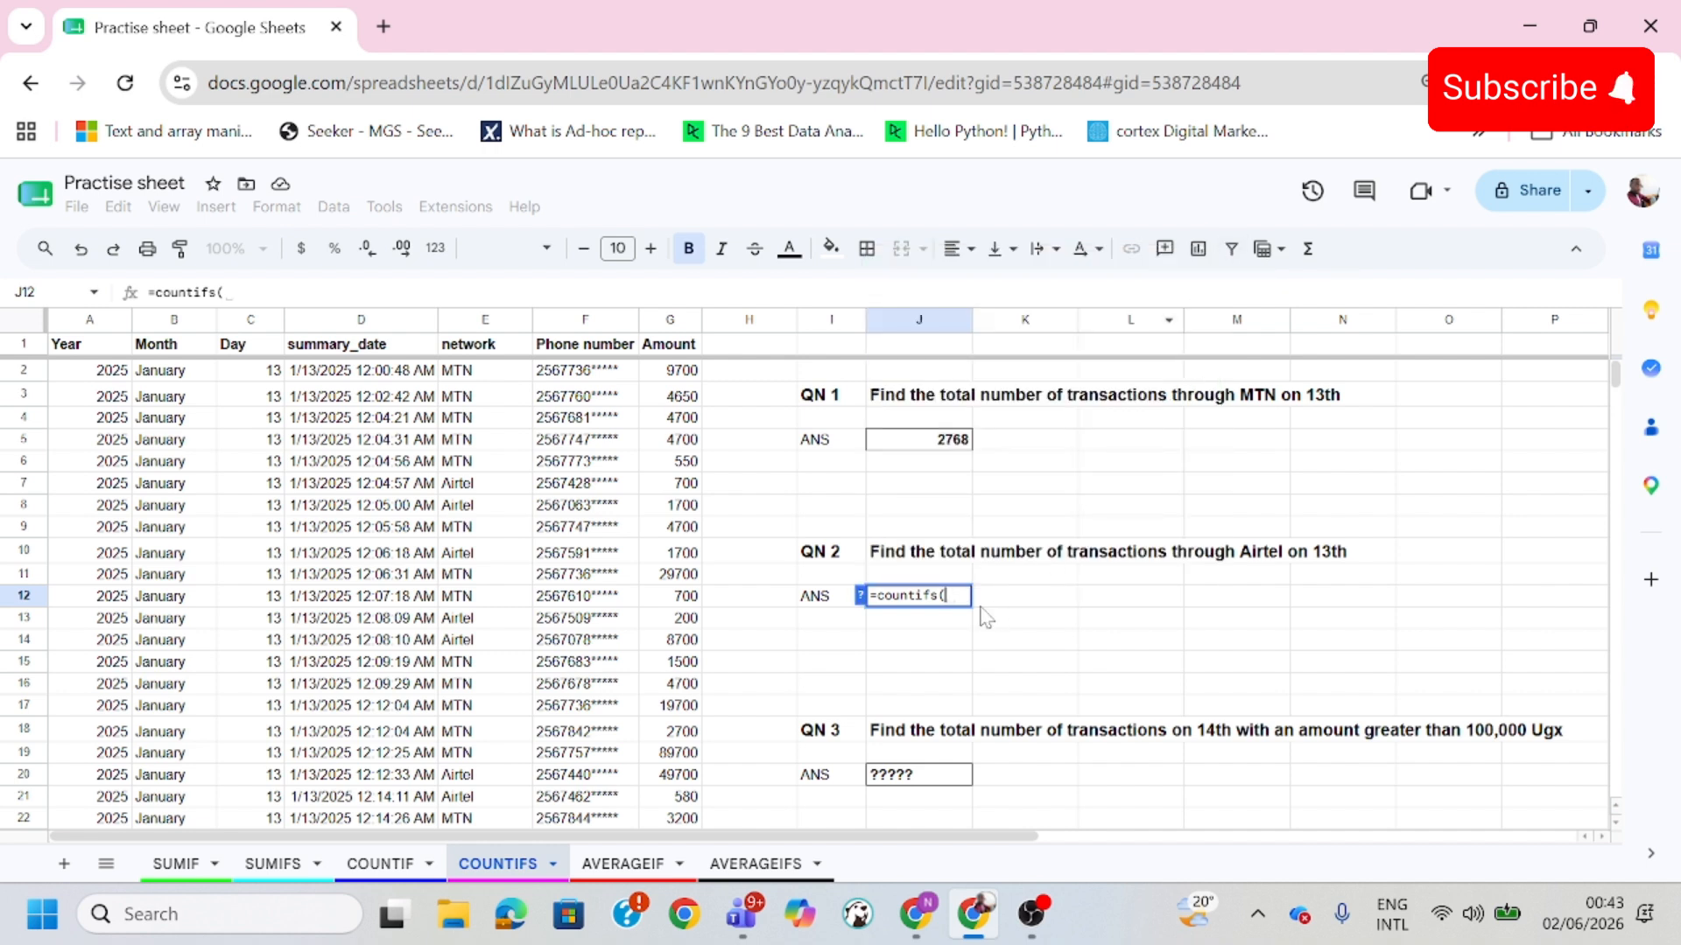
pyautogui.click(861, 602)
pyautogui.scroll(-2, 1003, 497)
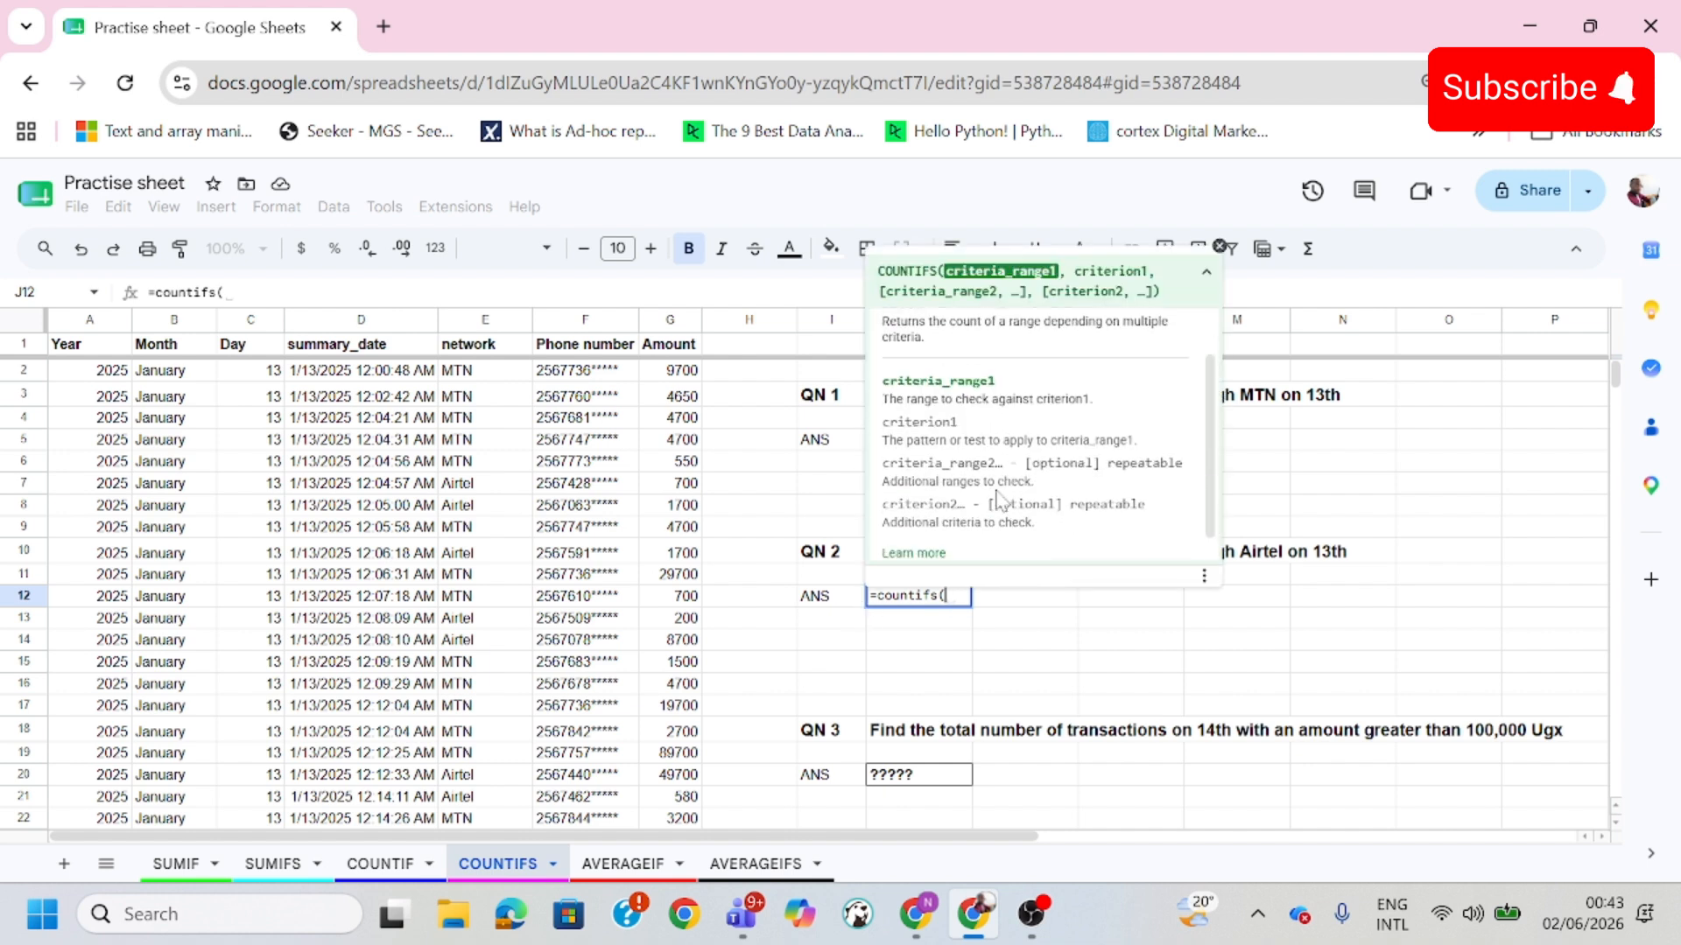
pyautogui.scroll(2, 1002, 497)
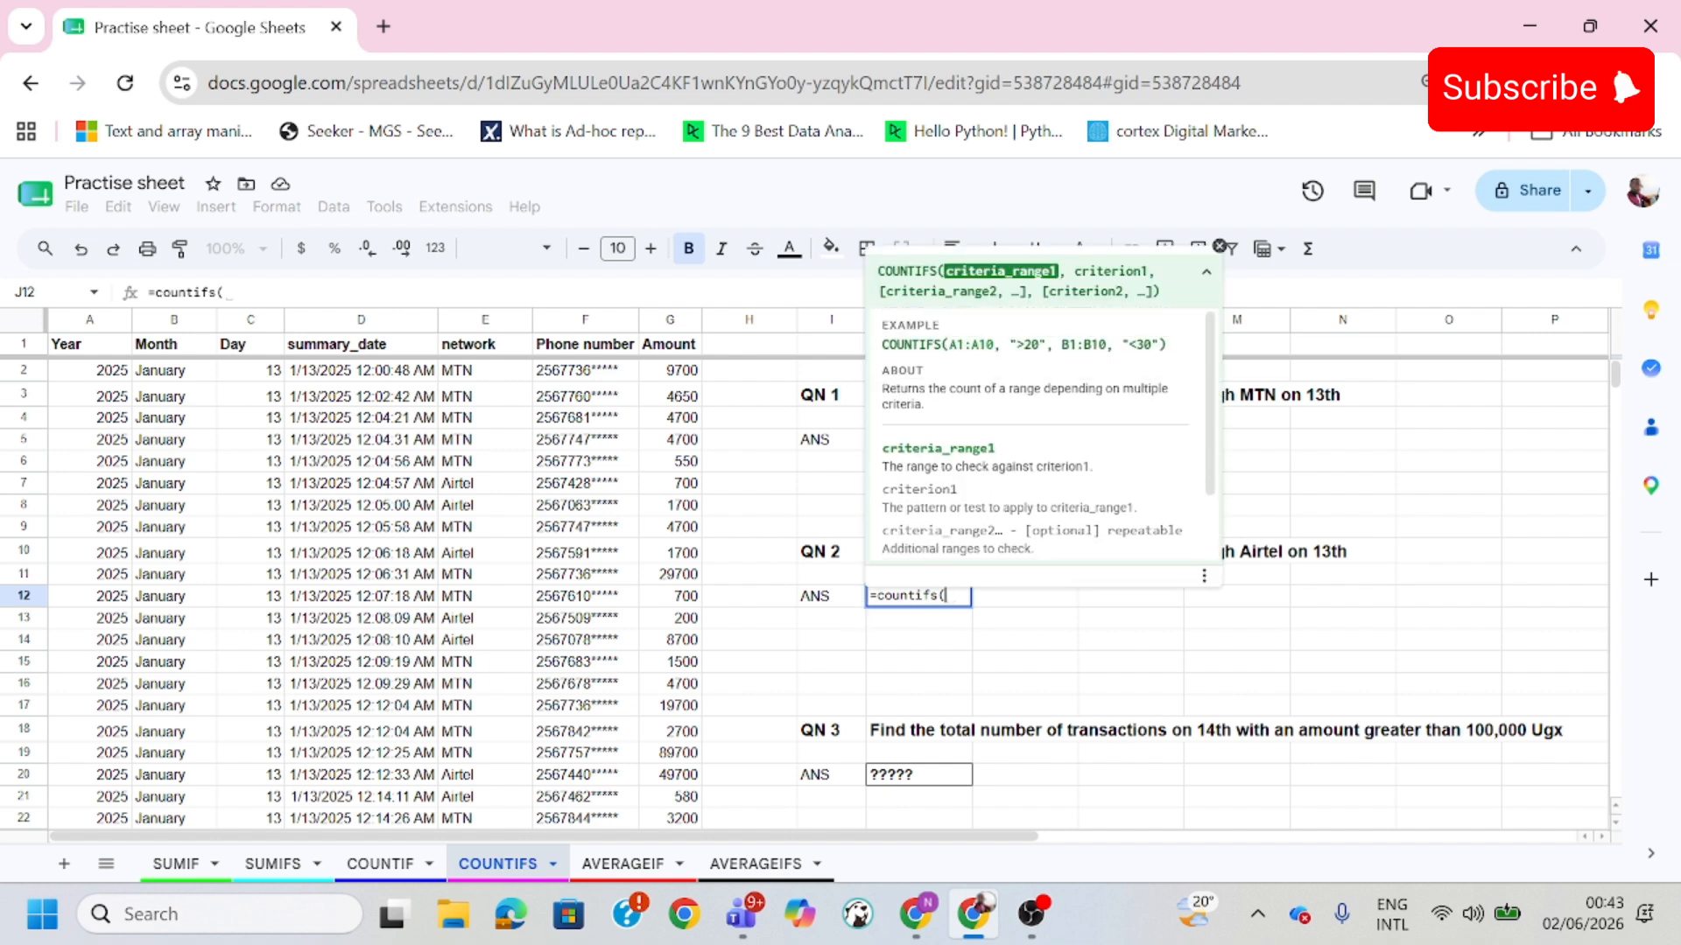
pyautogui.click(1221, 250)
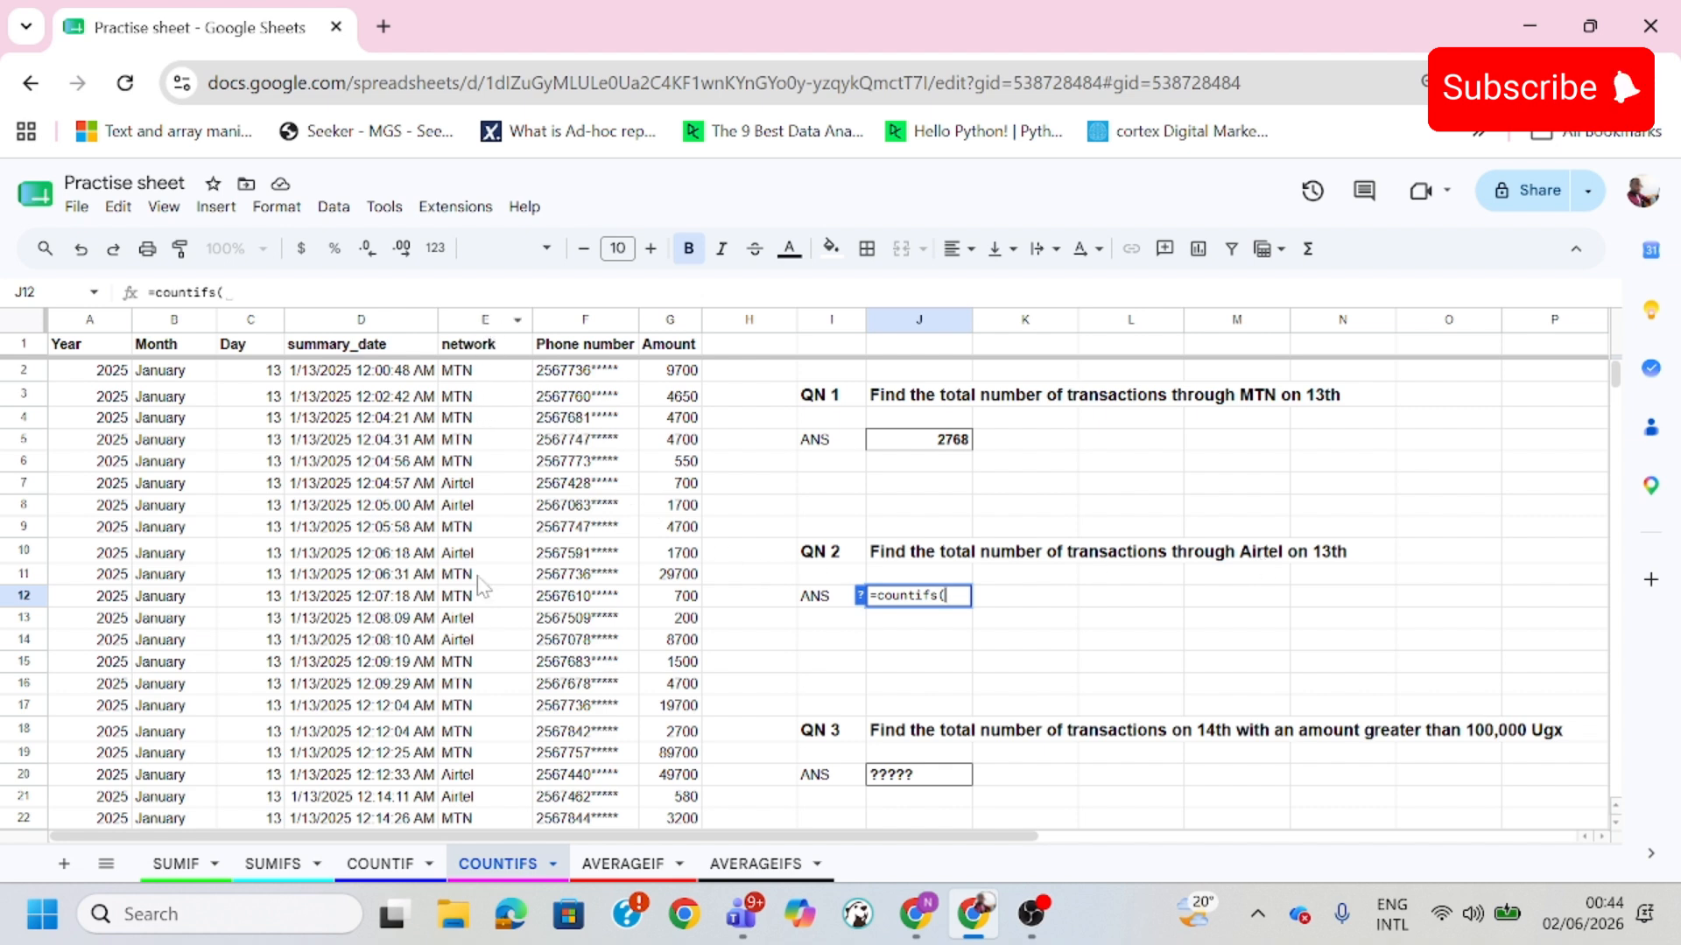
# Add the network column E:E with the criterion "Airtel" as the first condition of the J12 formula
pyautogui.click(492, 322)
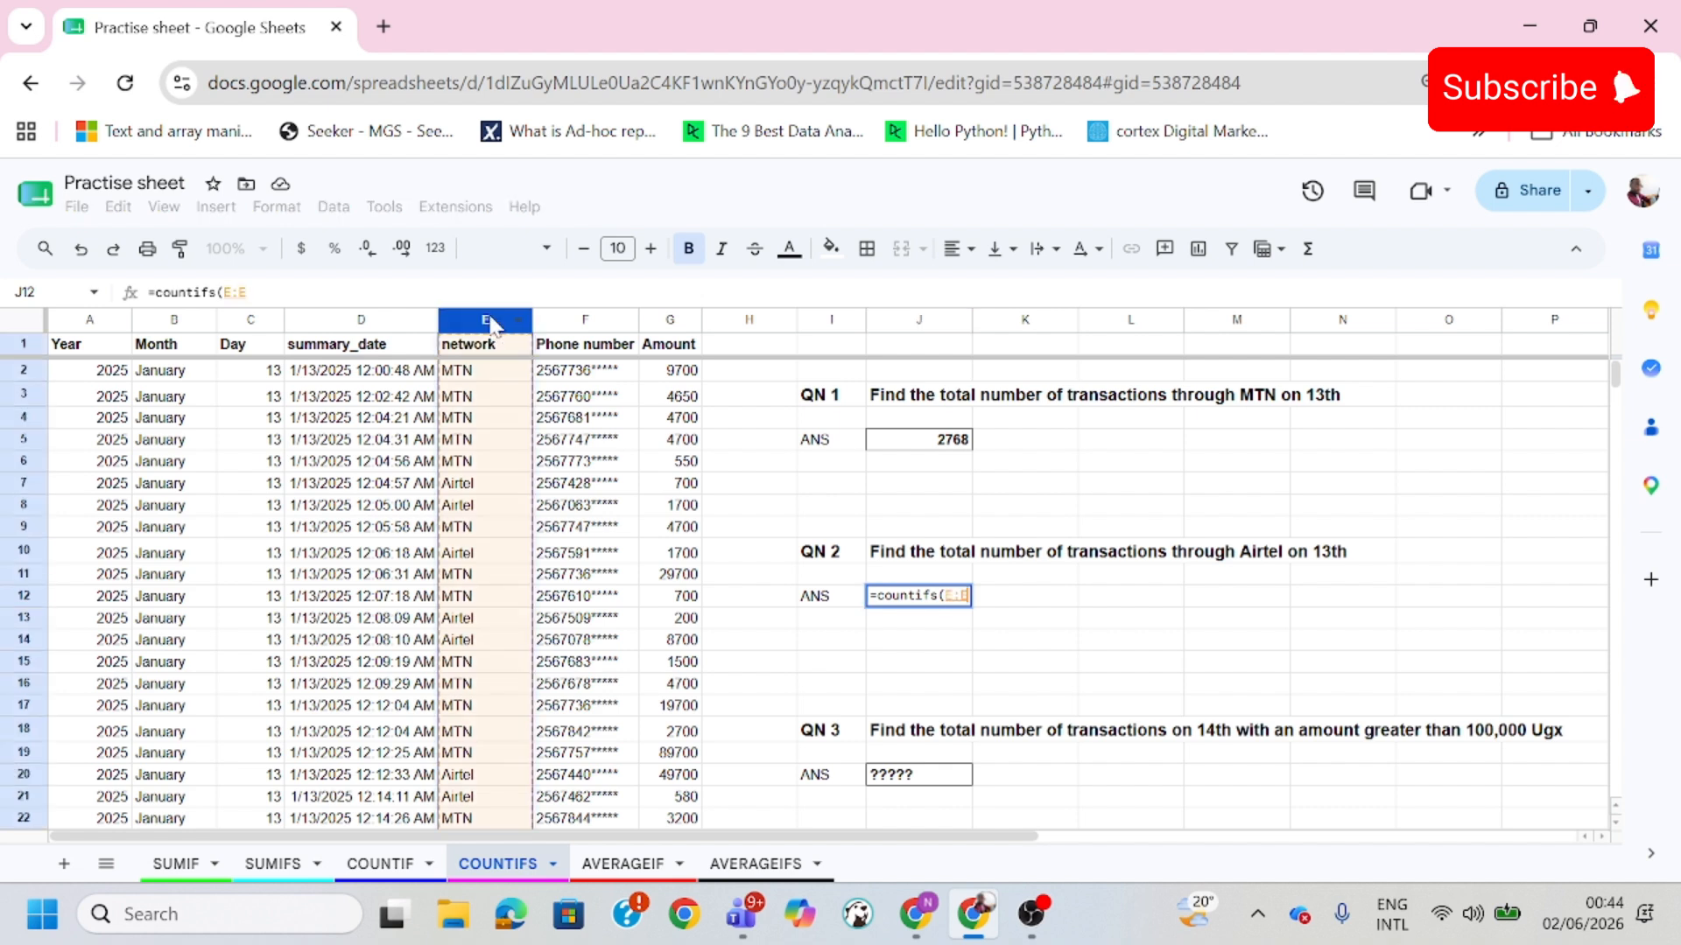
pyautogui.write(',')
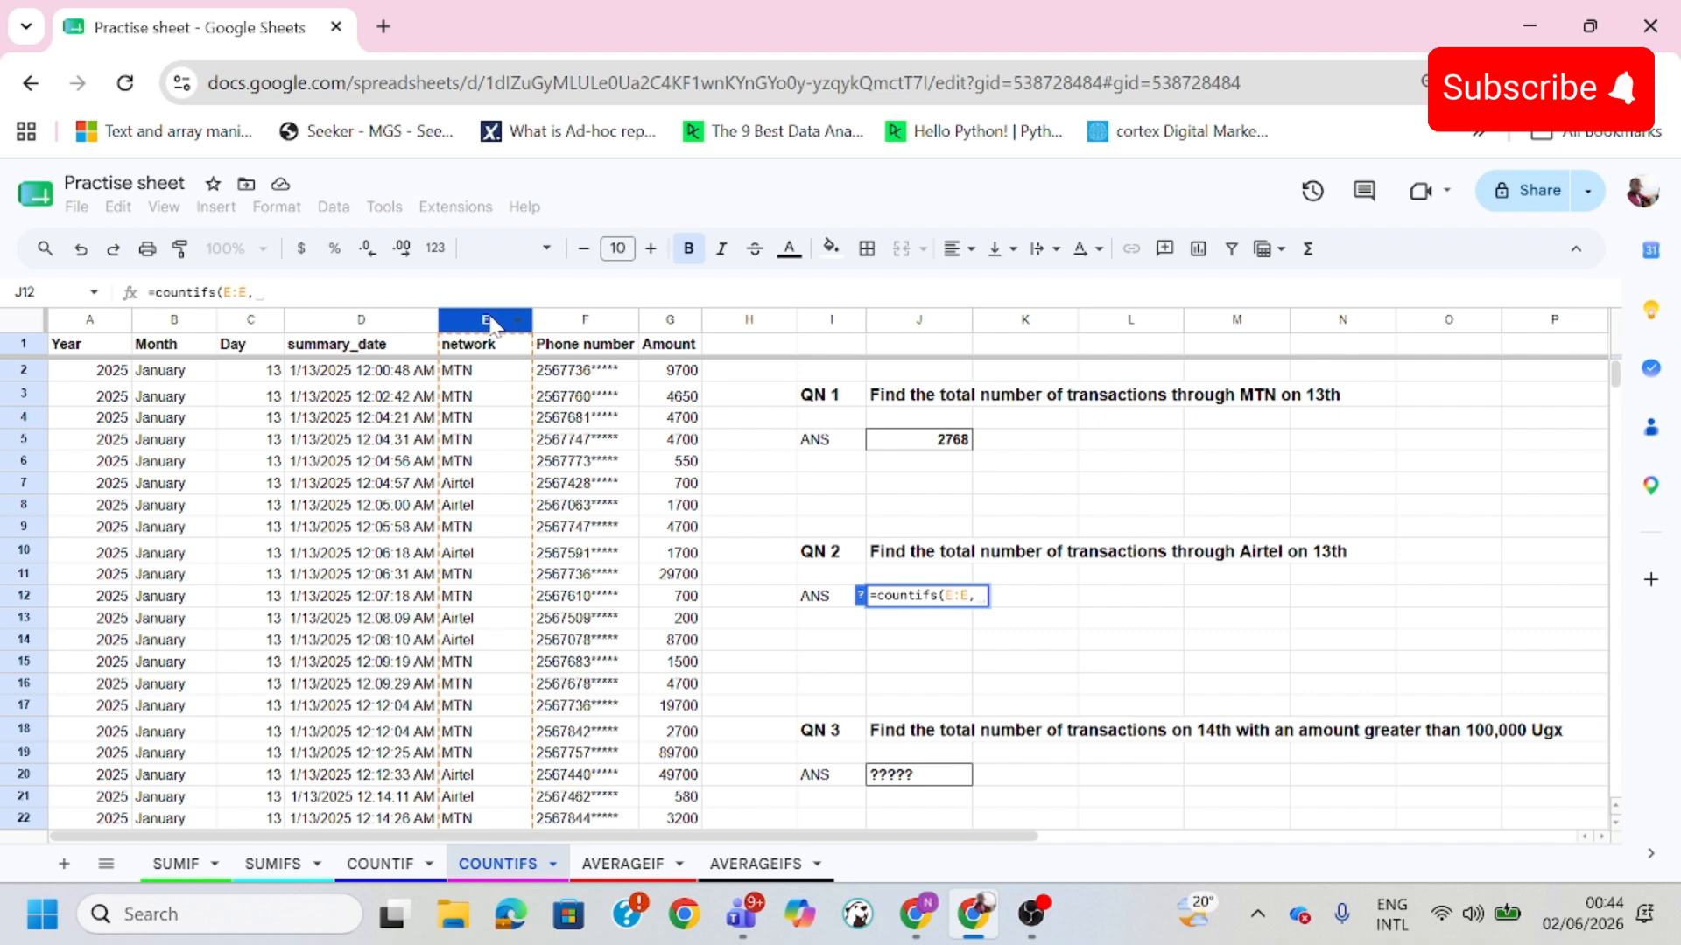
pyautogui.click(860, 598)
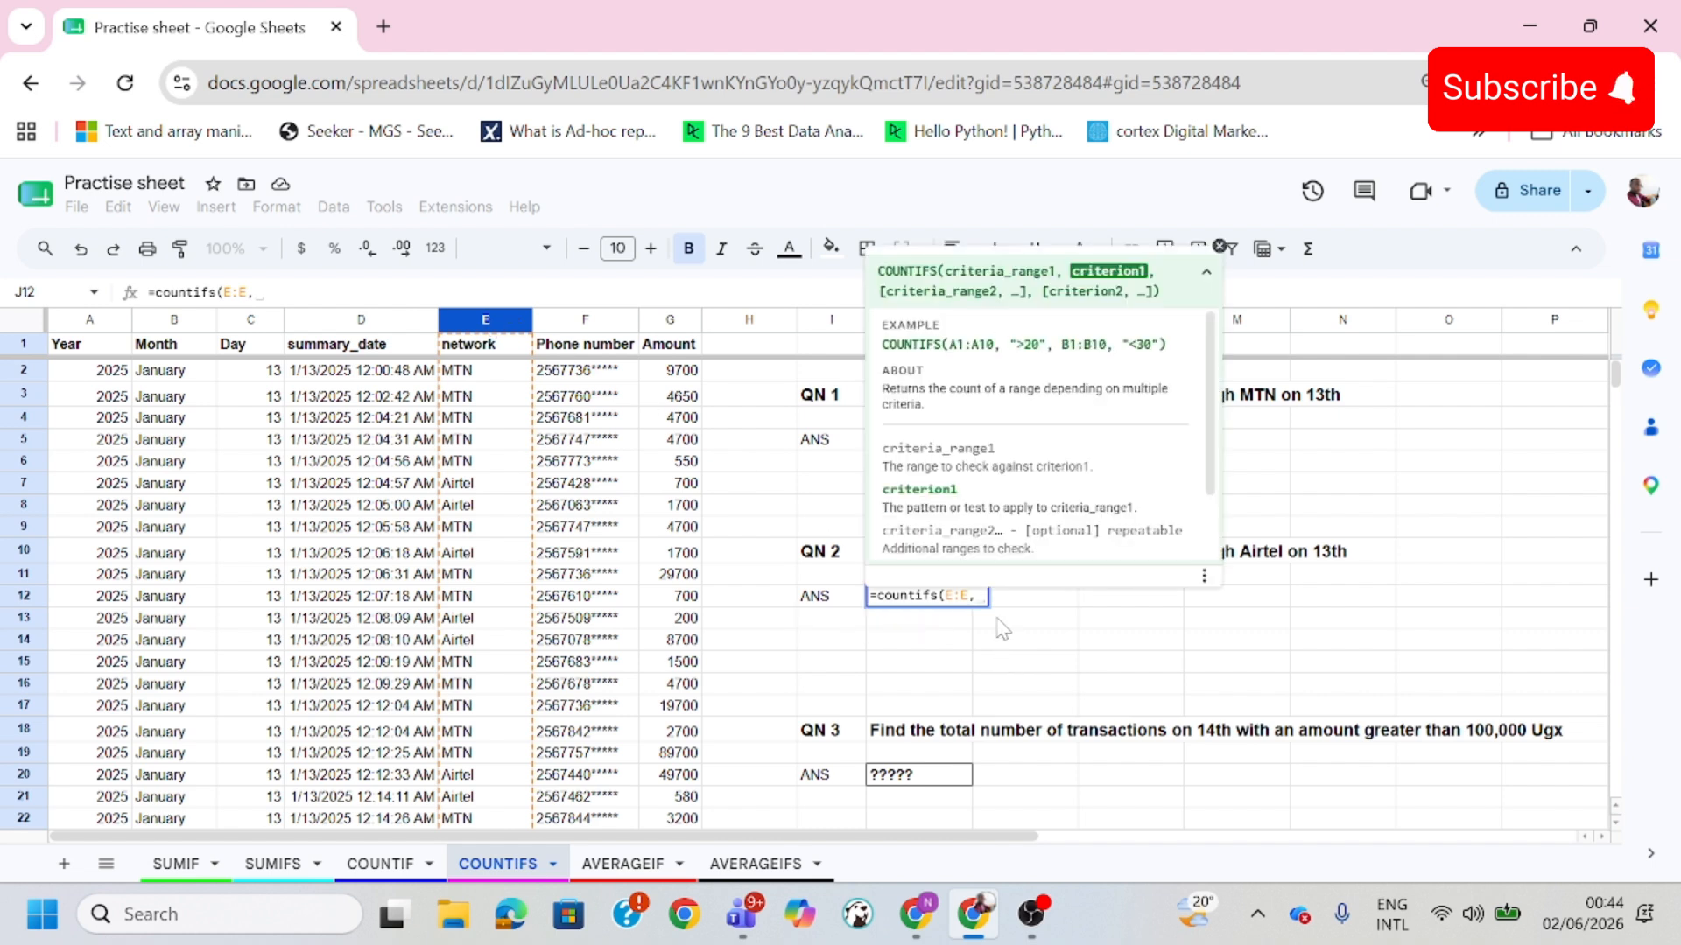
pyautogui.click(1219, 247)
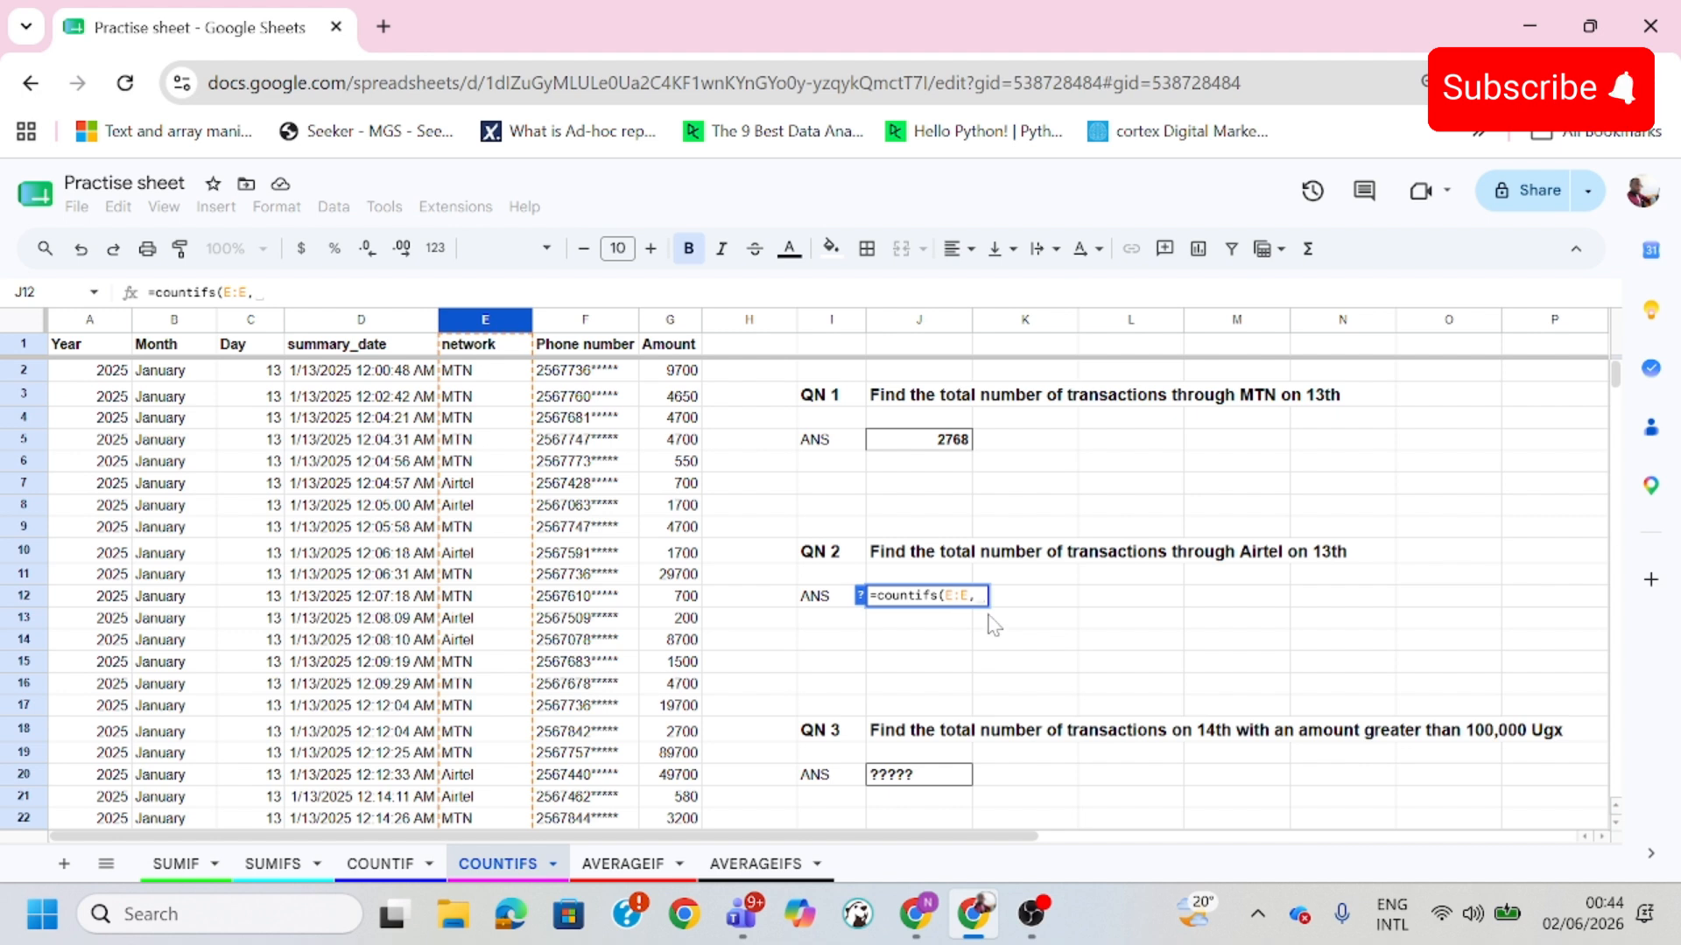
pyautogui.write('""')
pyautogui.write('Airtel')
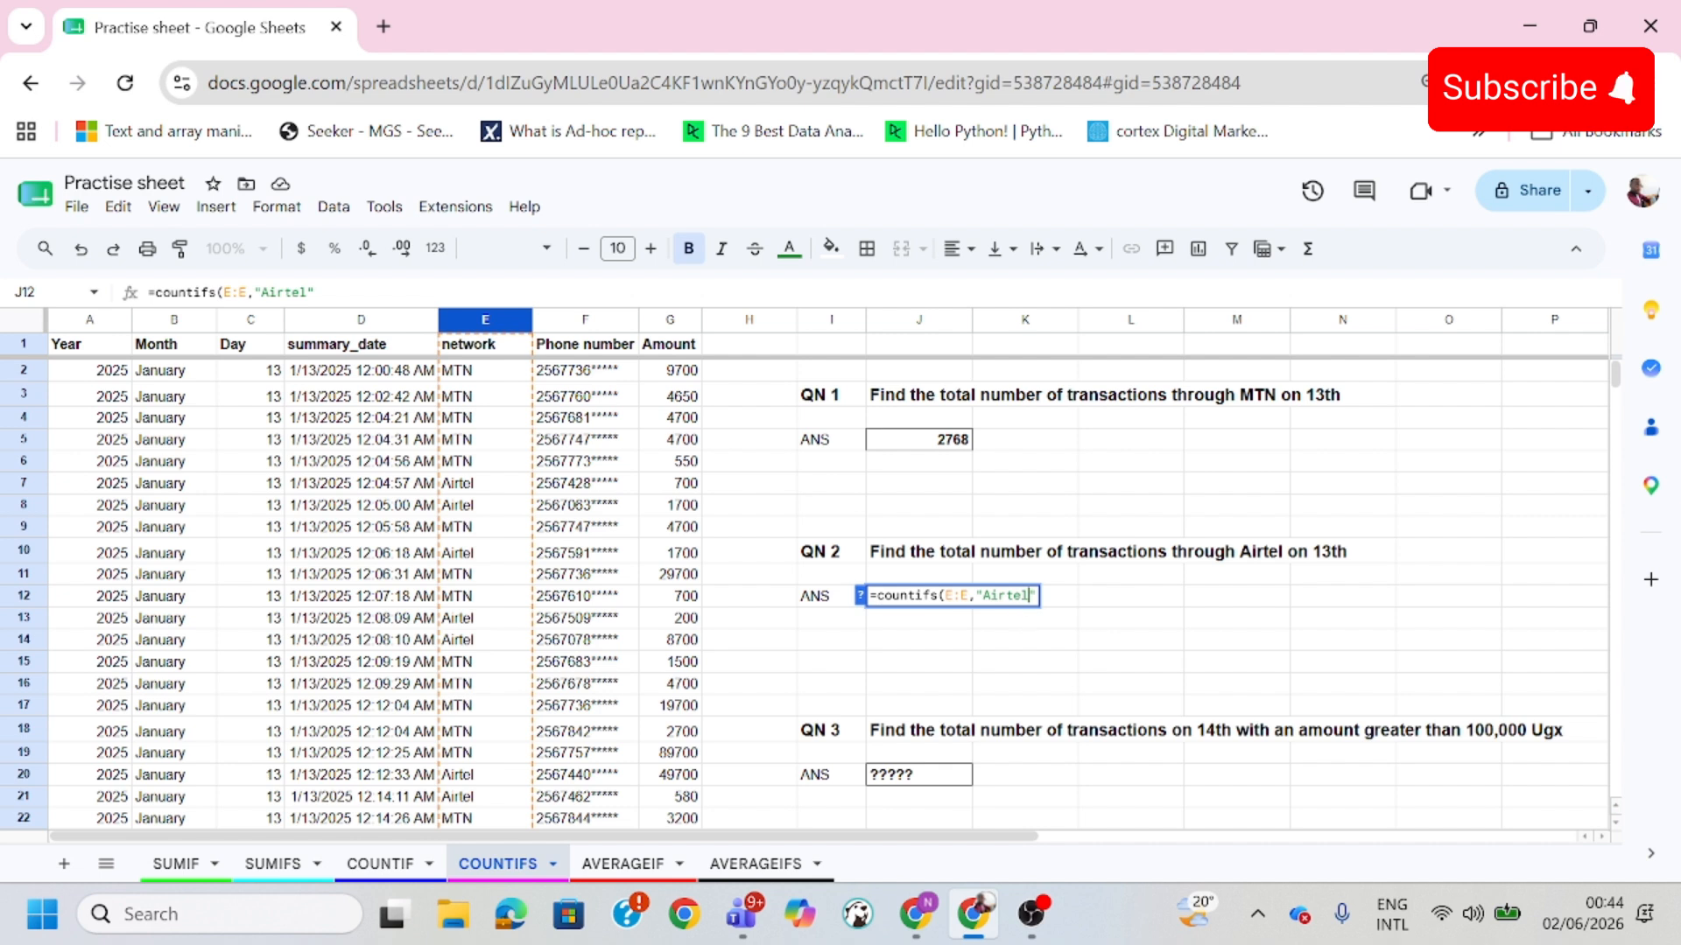
# Add the Day column C:C with criterion 13 as the second condition and complete the J12 formula
pyautogui.write(',')
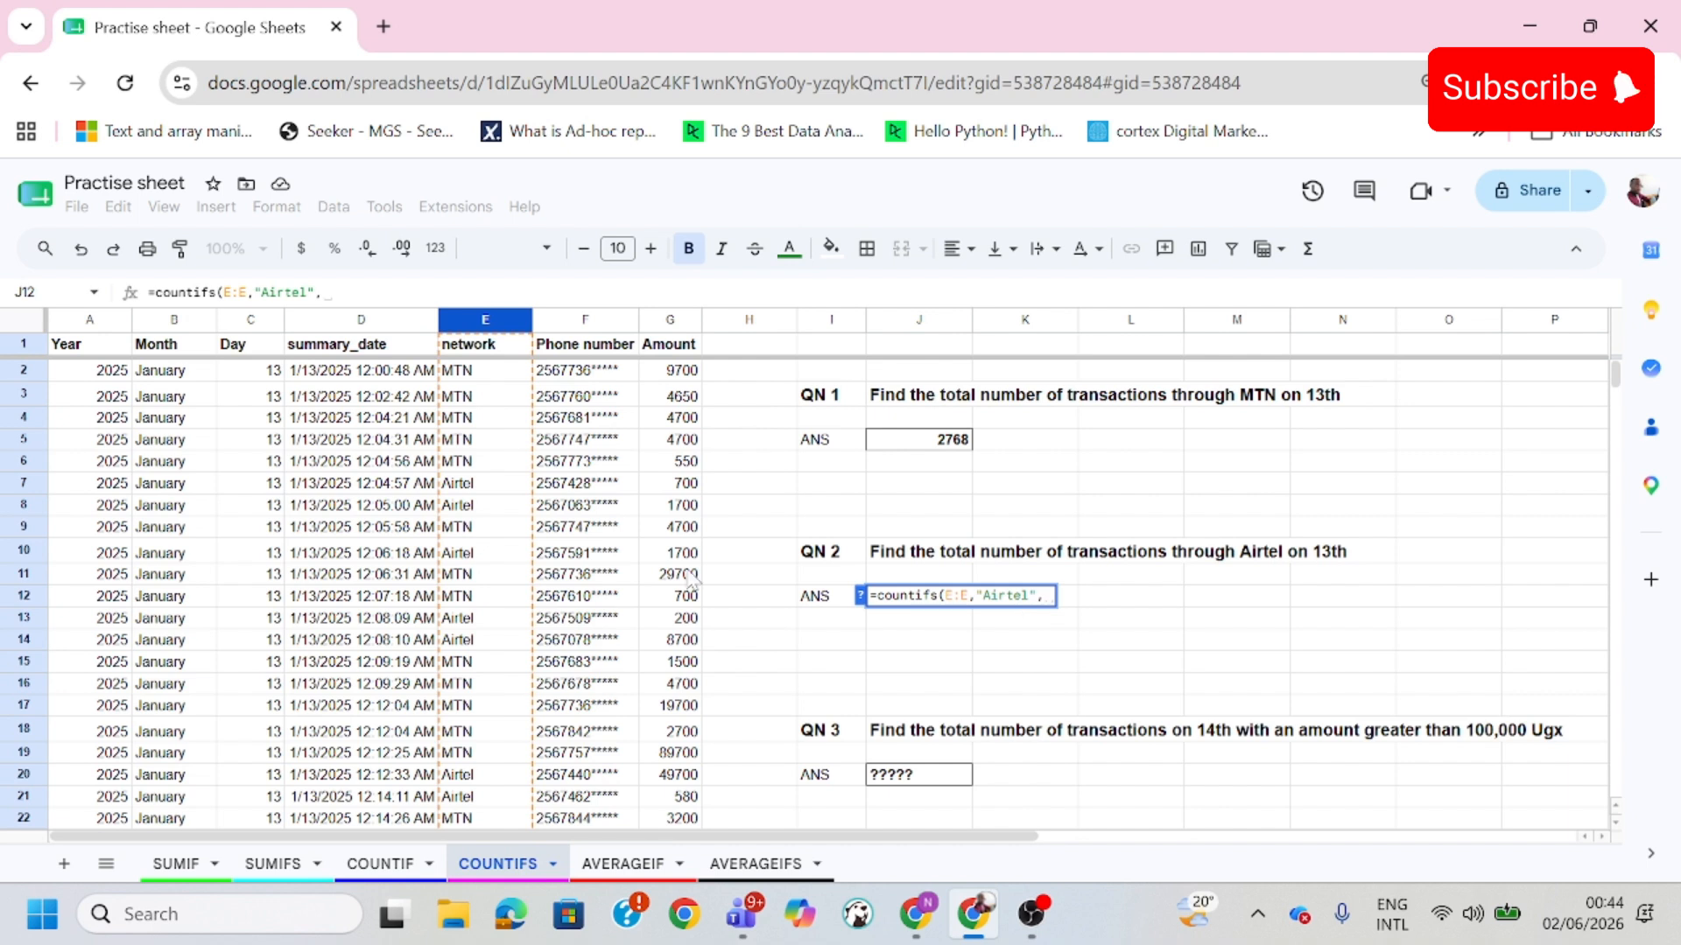
pyautogui.click(250, 327)
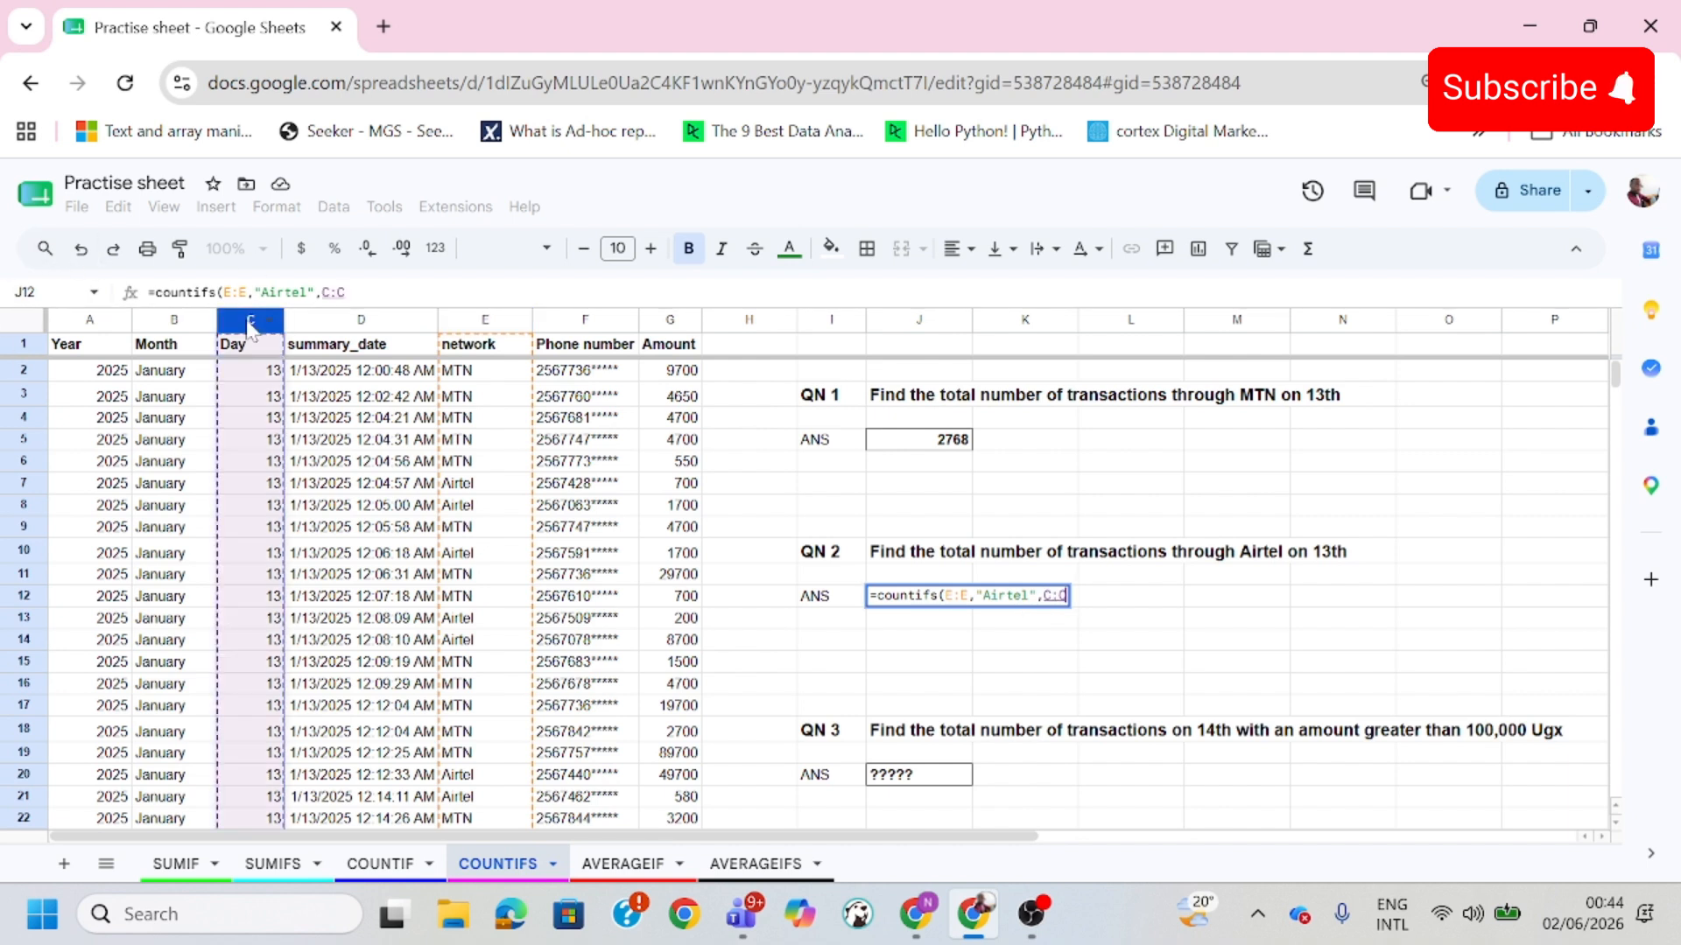
pyautogui.write(',')
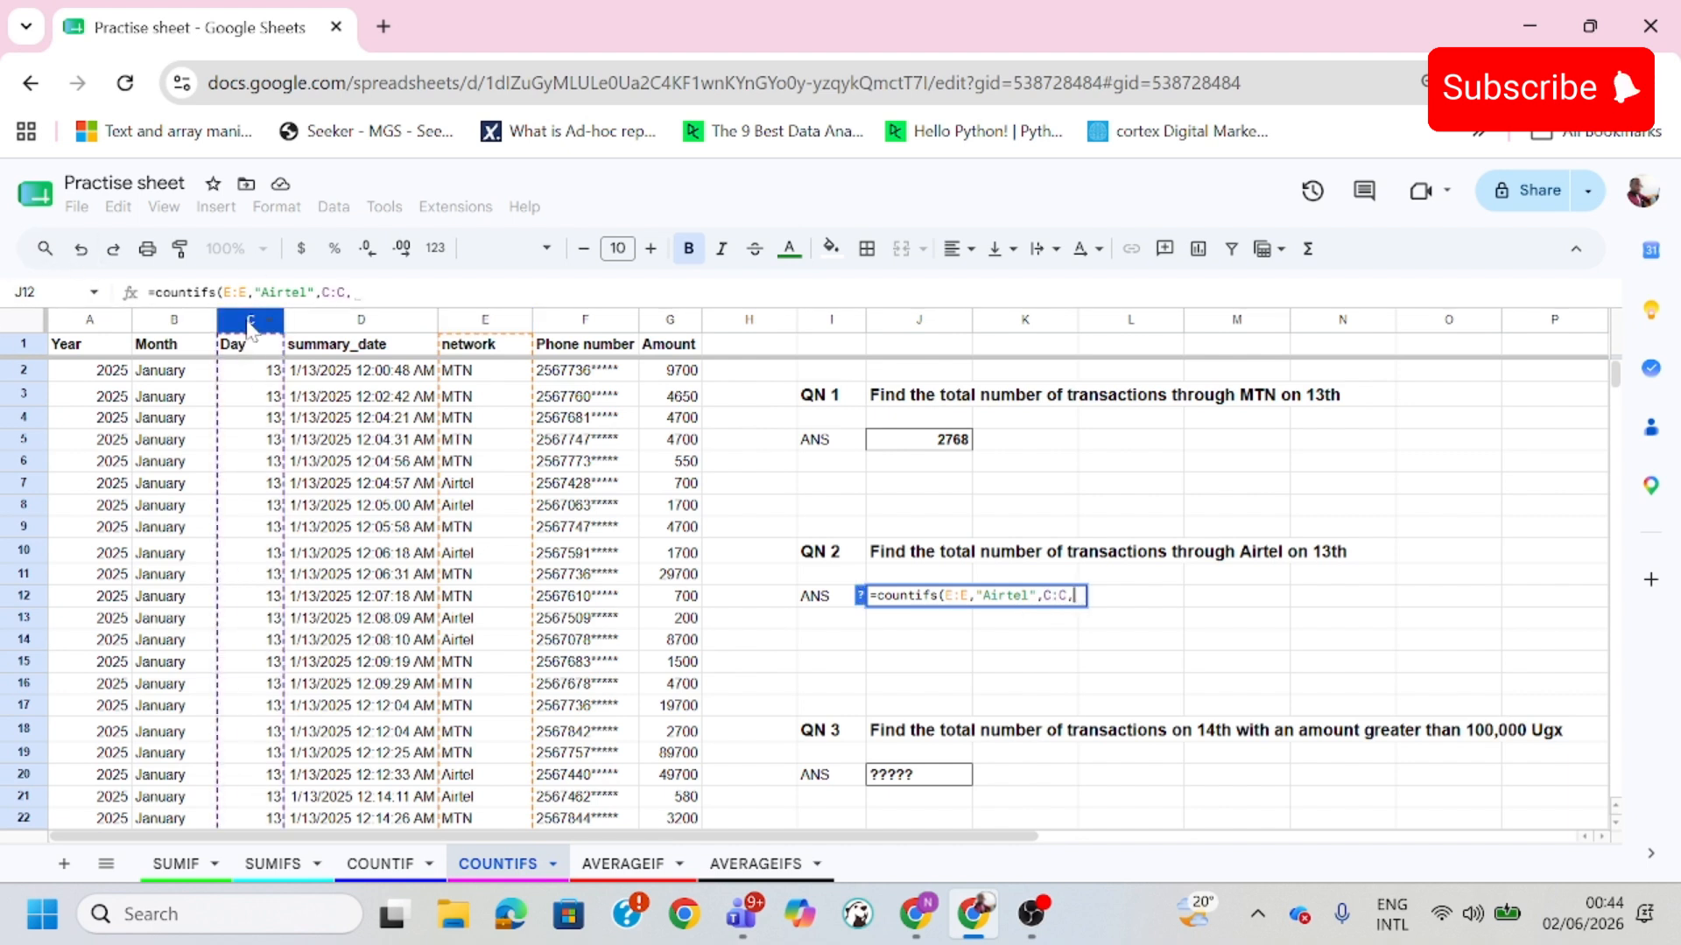
pyautogui.write('13')
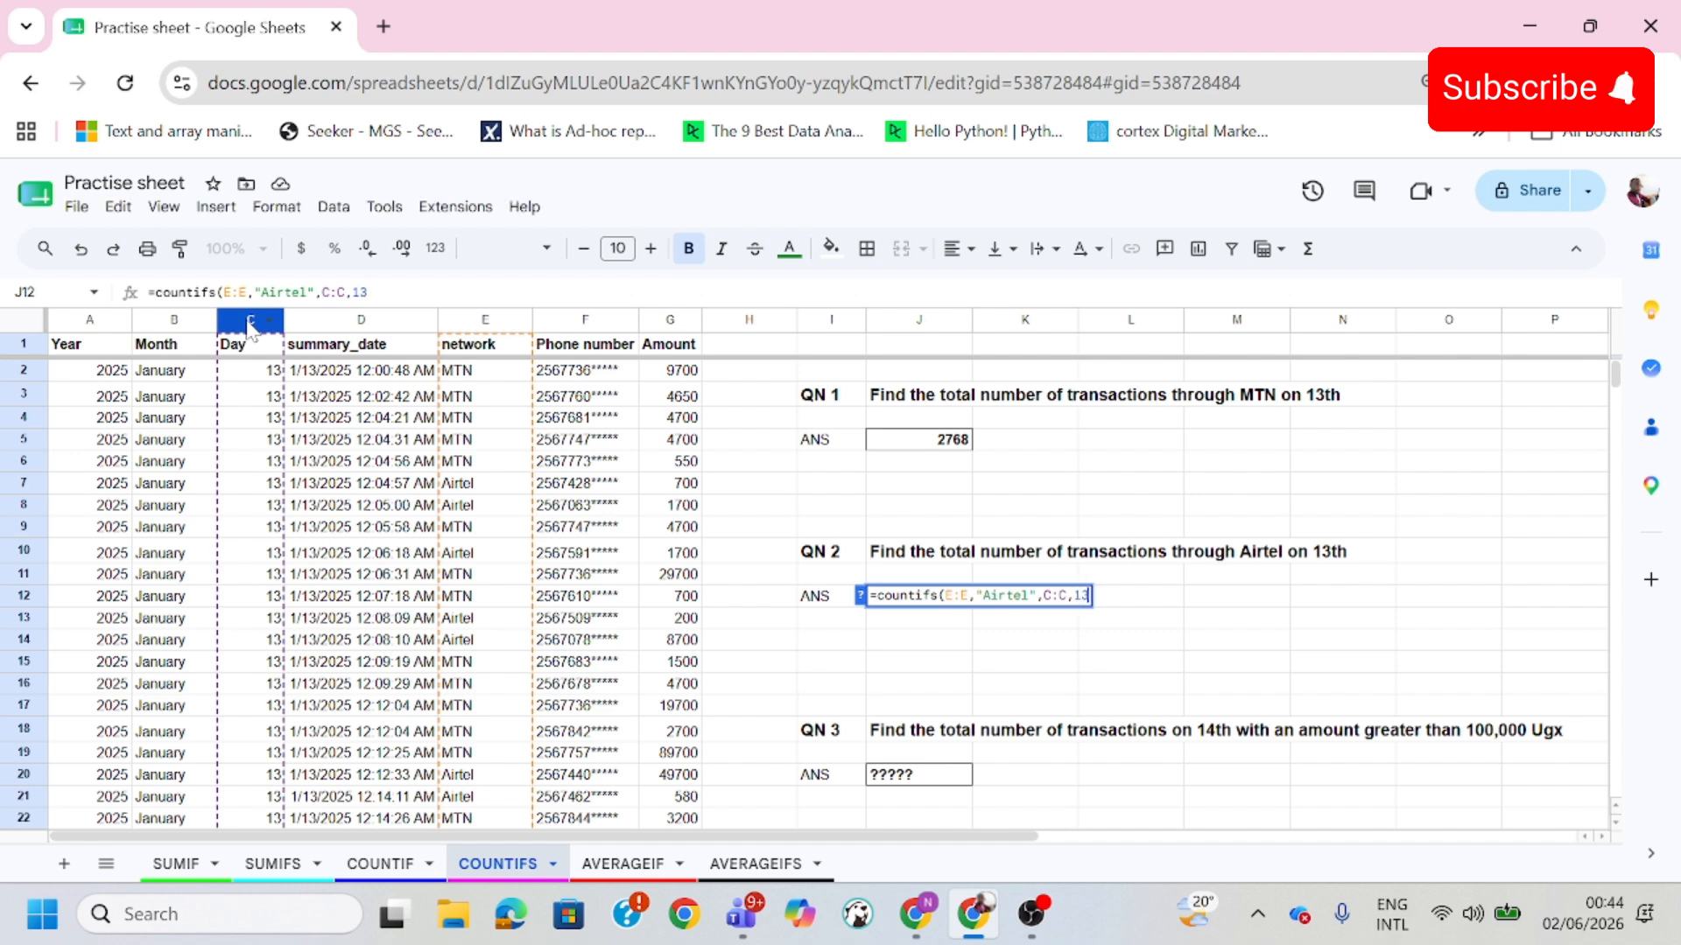
pyautogui.write(')')
pyautogui.press('Return')
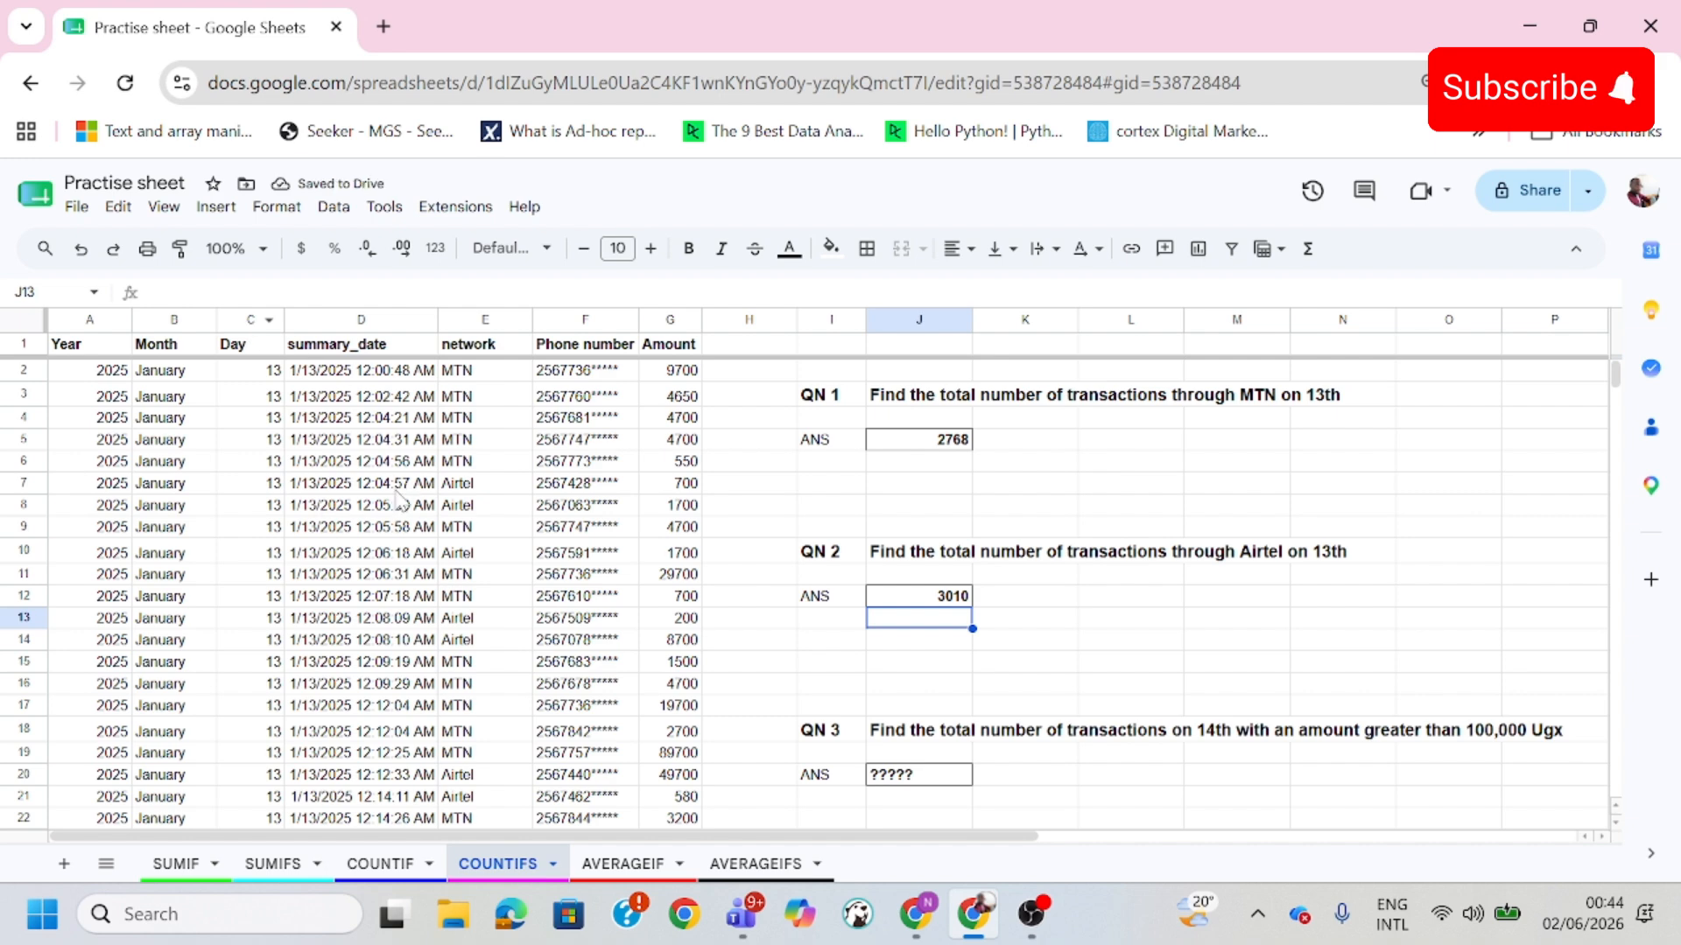
# Review the completed COUNTIFS formula in J12 against the QN 2 conditions
pyautogui.click(950, 604)
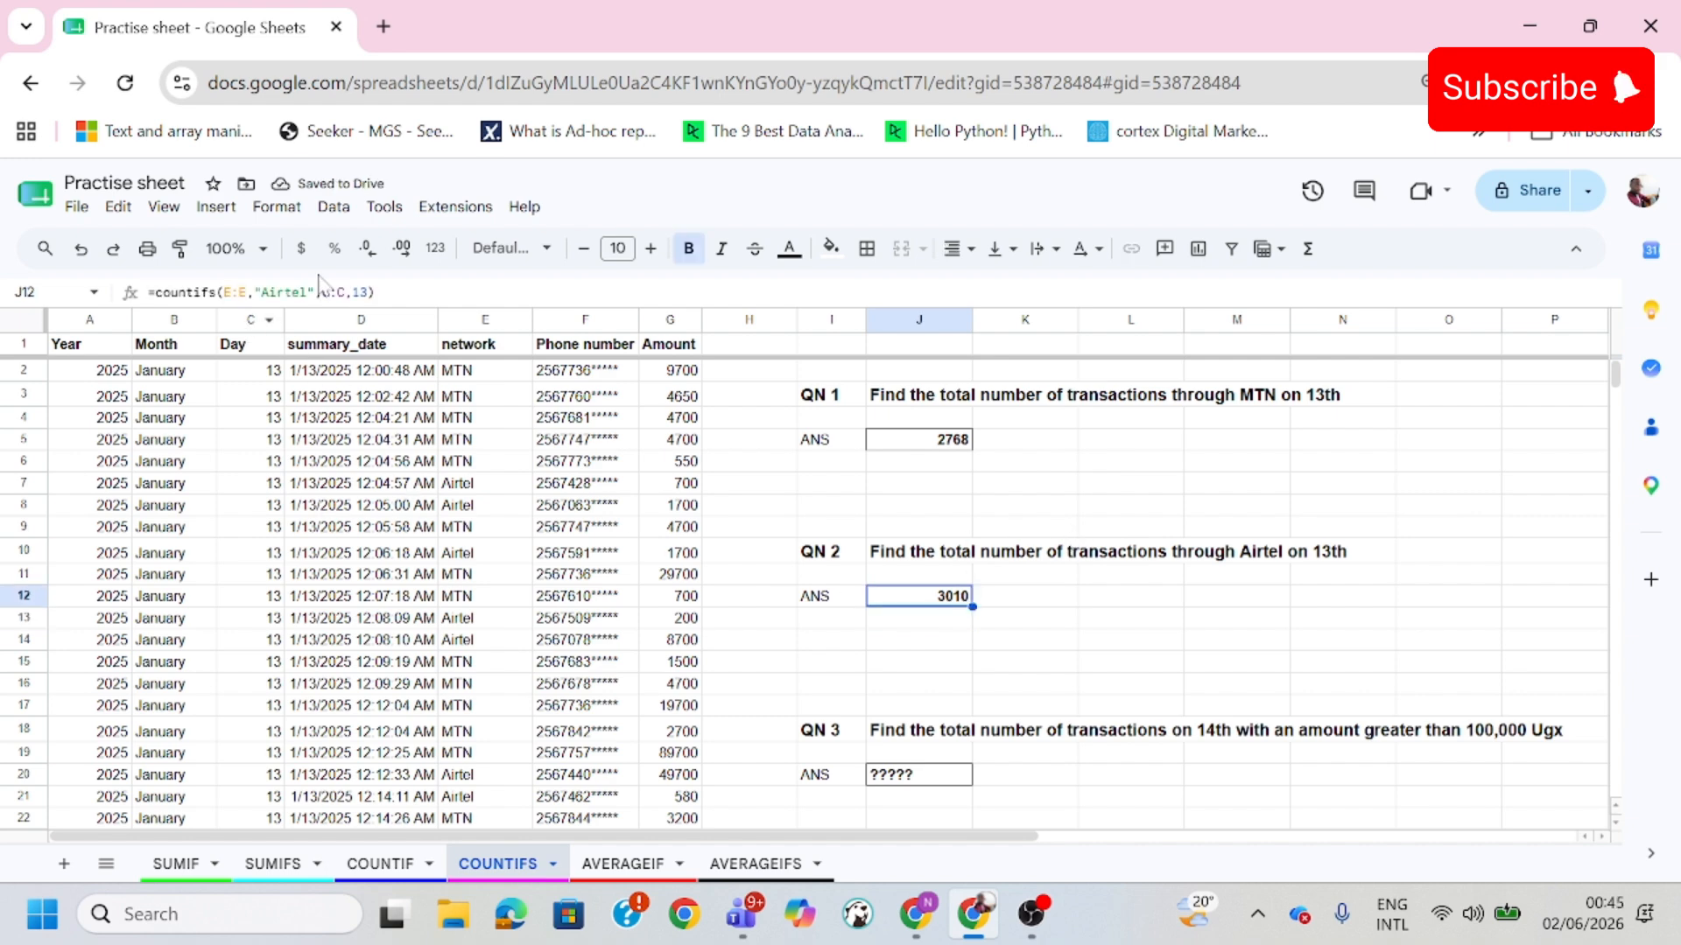
pyautogui.moveTo(389, 304); pyautogui.dragTo(389, 397)
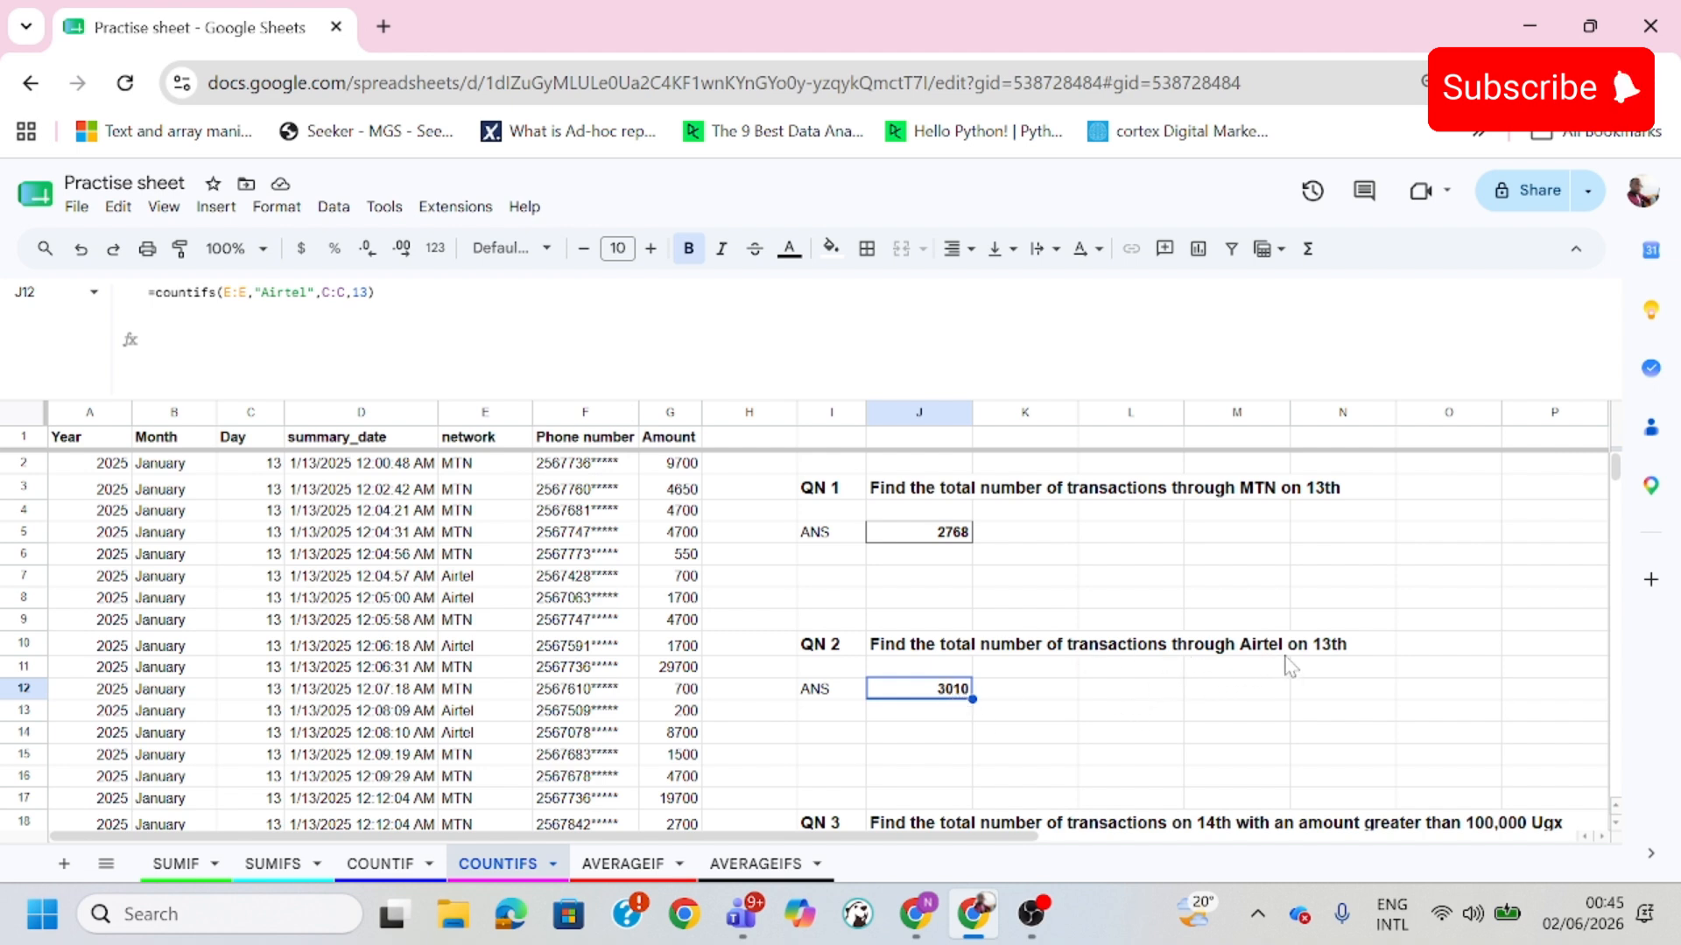
pyautogui.moveTo(567, 394); pyautogui.dragTo(567, 303)
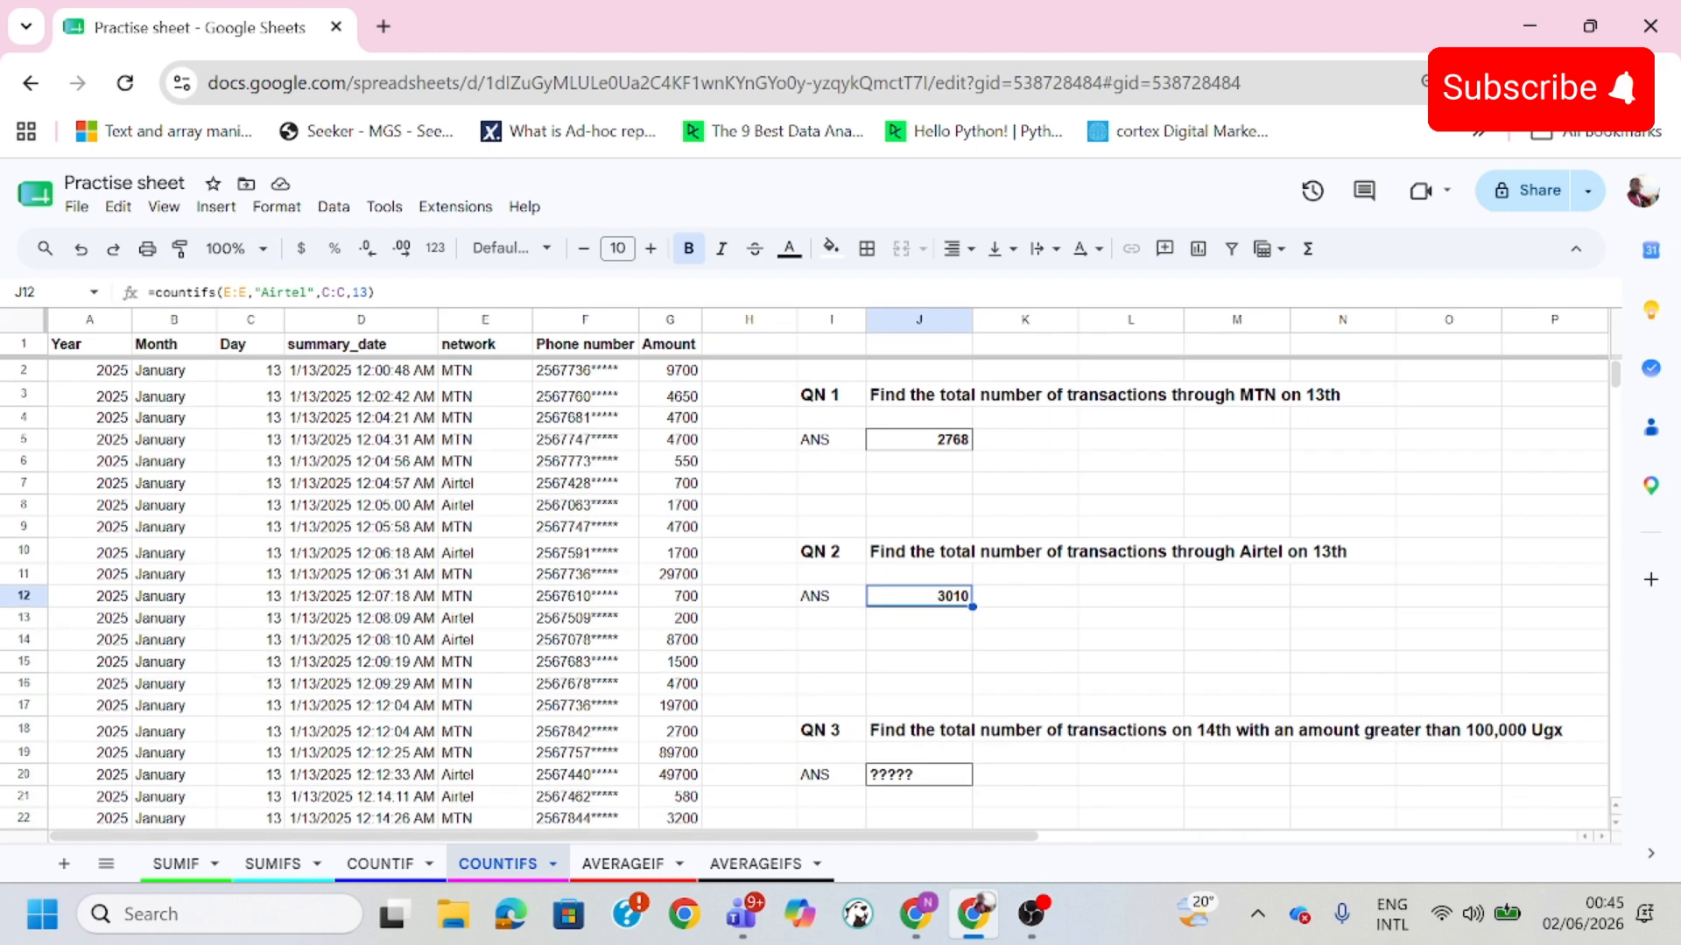
pyautogui.click(1085, 619)
# Clear the placeholder from the QN 3 answer cell J20 and start a COUNTIFS formula there
pyautogui.scroll(-2, 1107, 620)
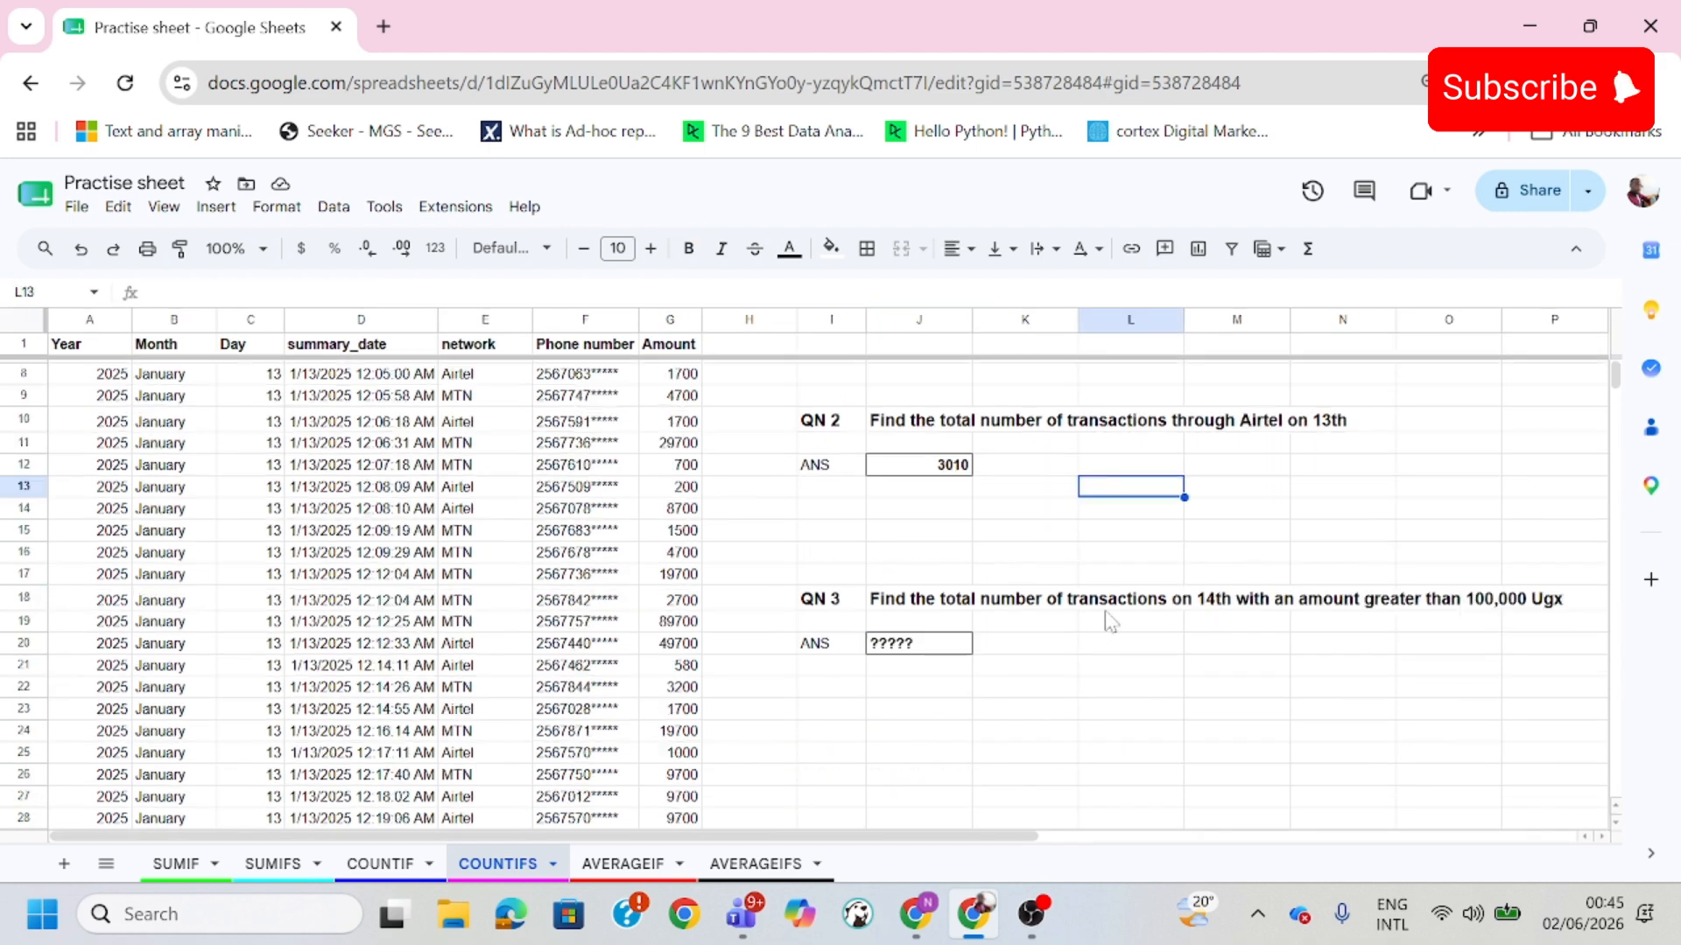
pyautogui.click(924, 648)
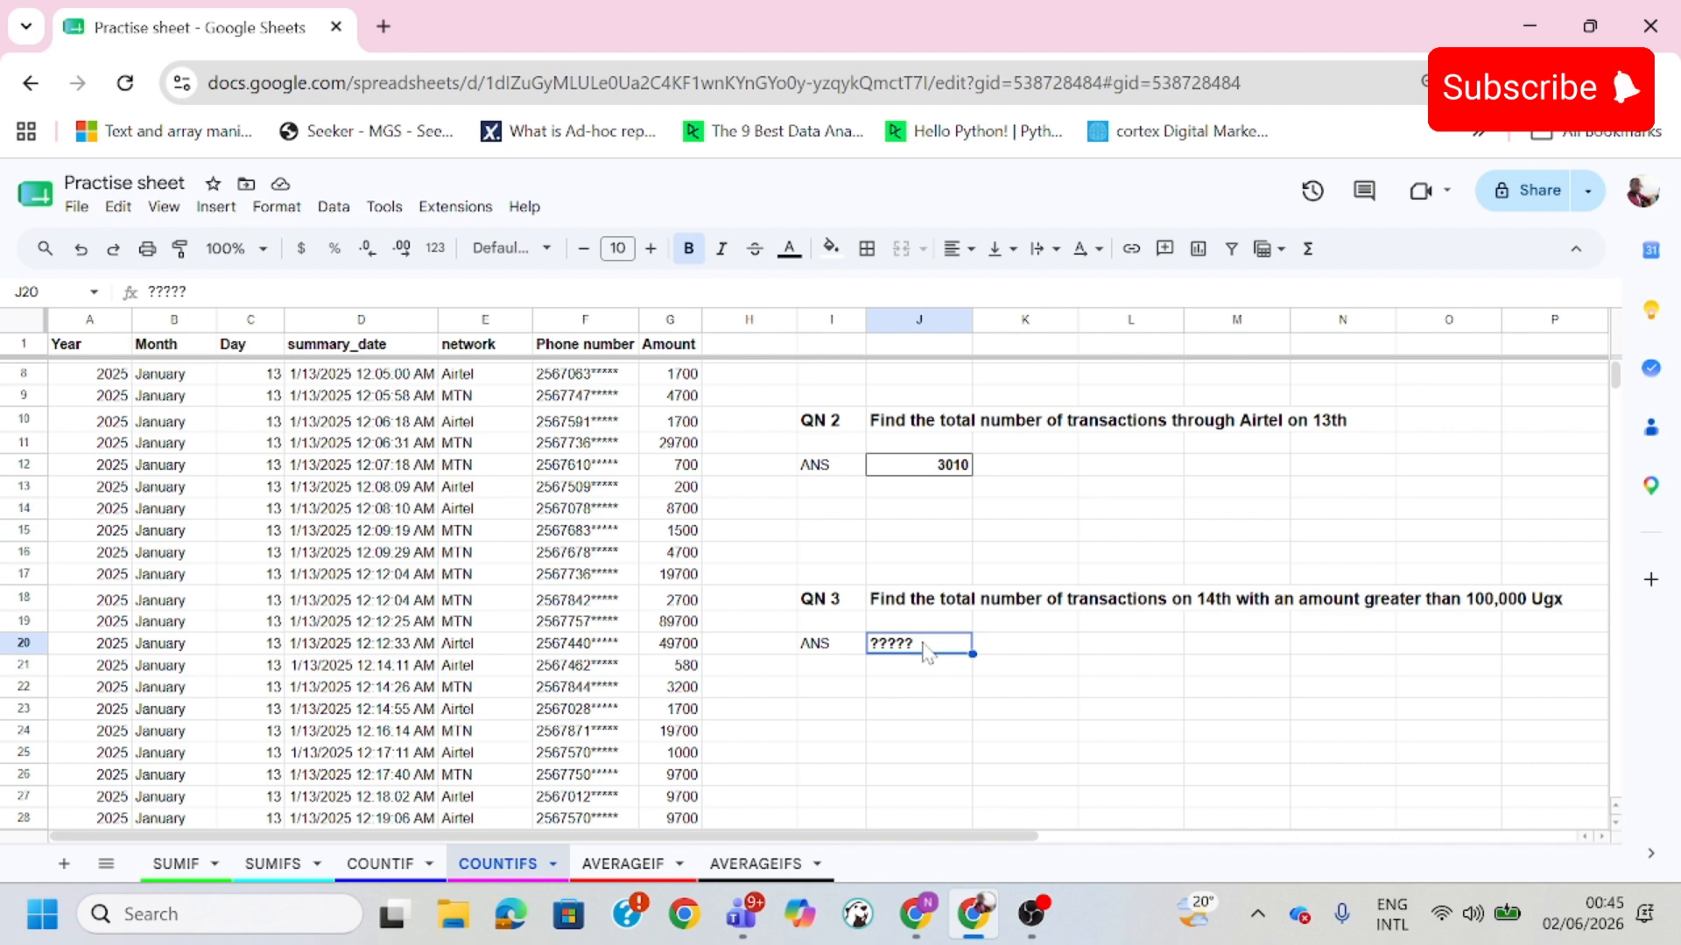
pyautogui.press('Delete')
pyautogui.write('=')
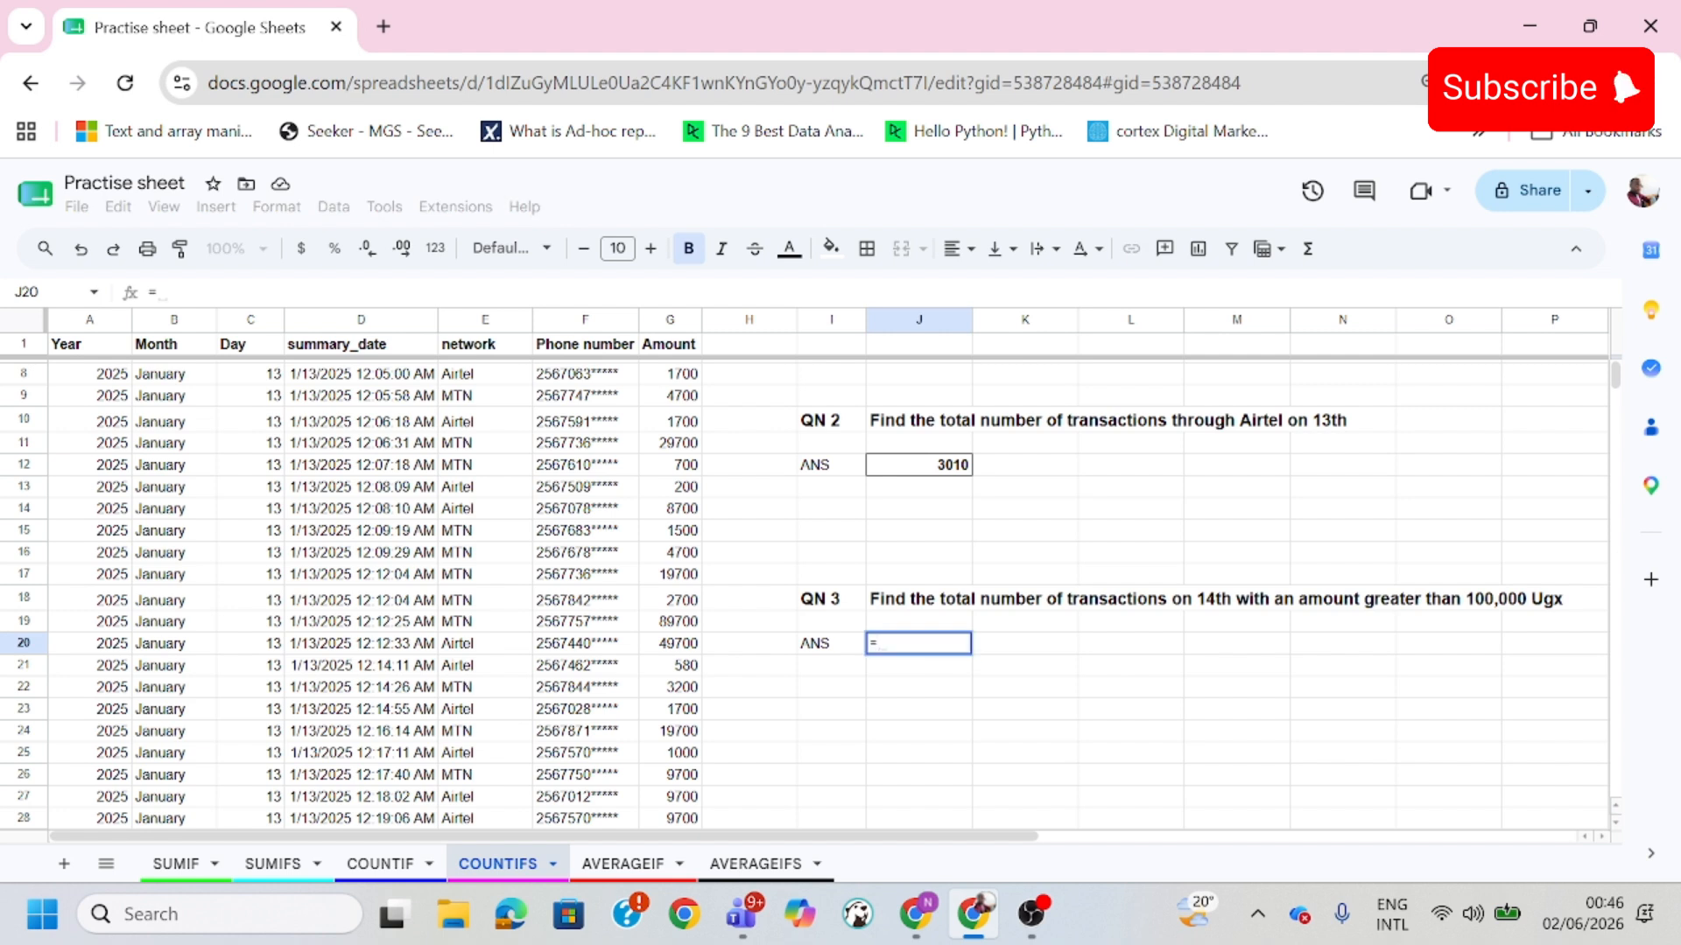
pyautogui.write('countifs')
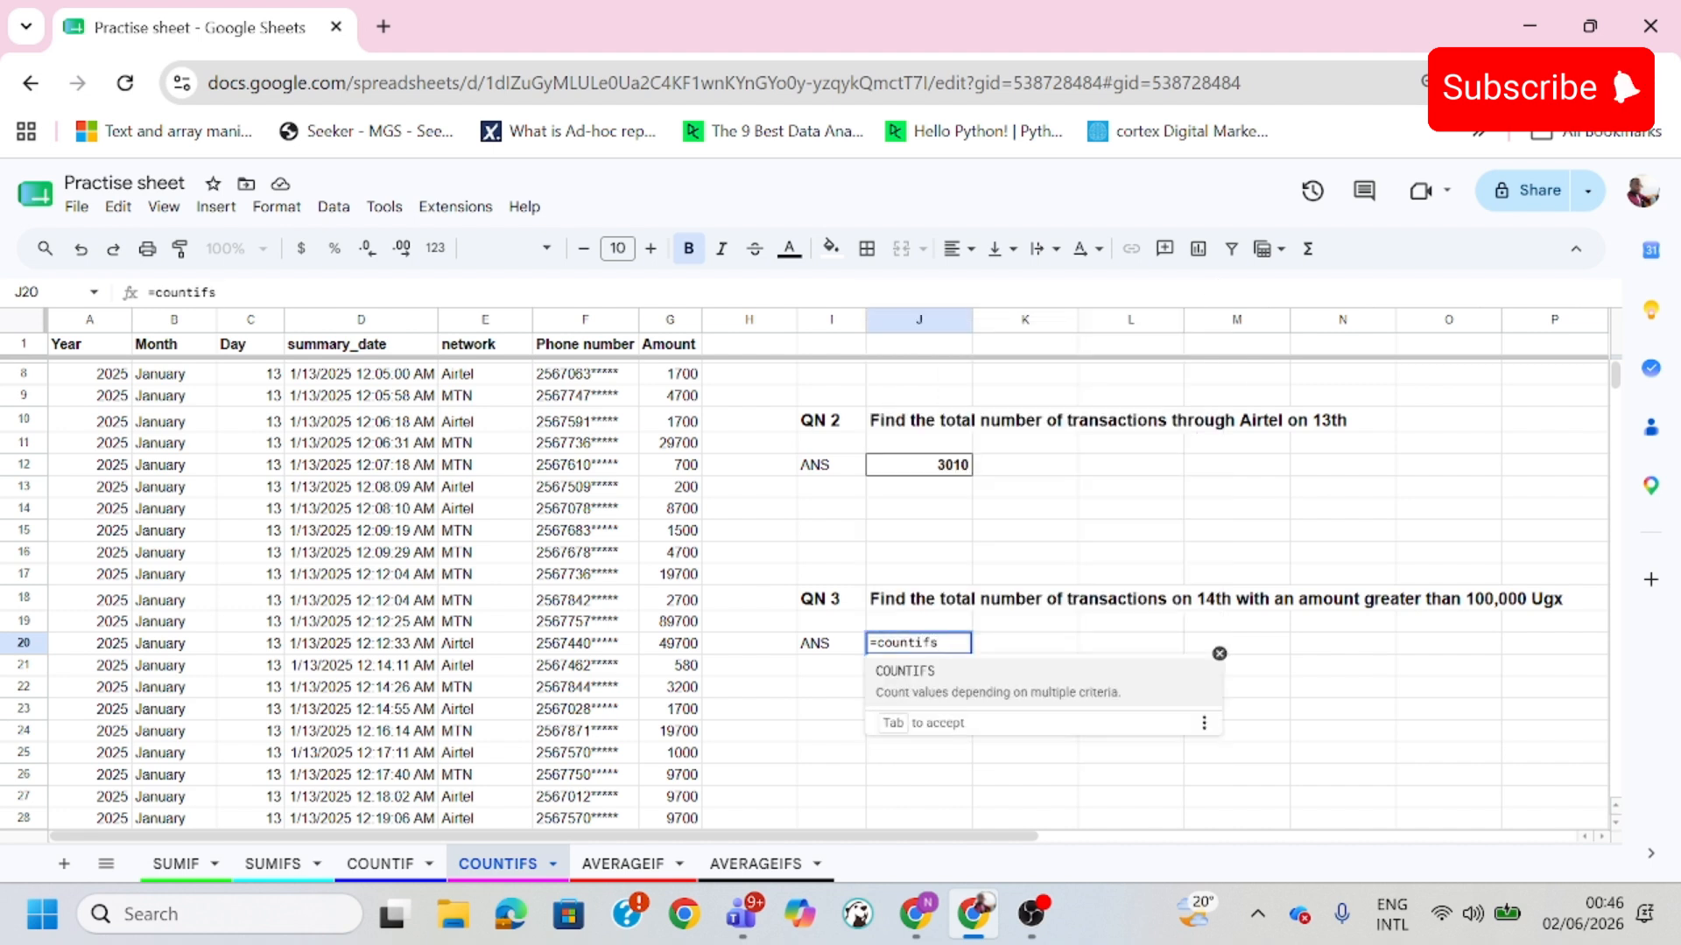
pyautogui.write('(')
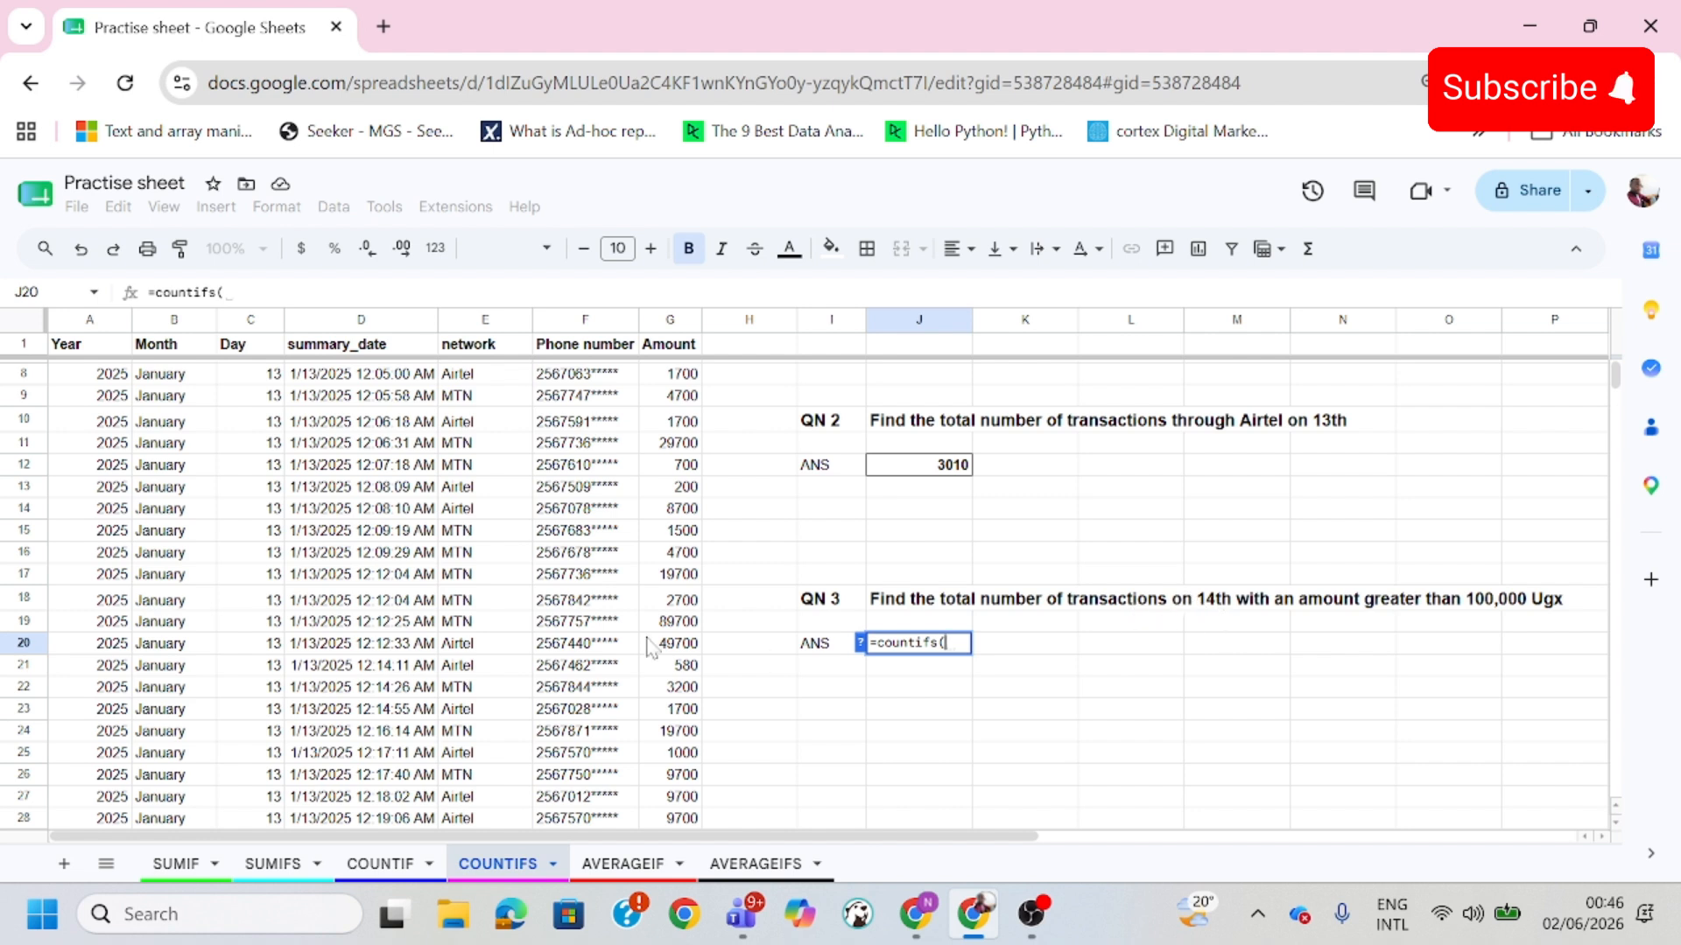
# Add the Day column C:C with criterion 14 as the first condition of the J20 formula
pyautogui.click(253, 328)
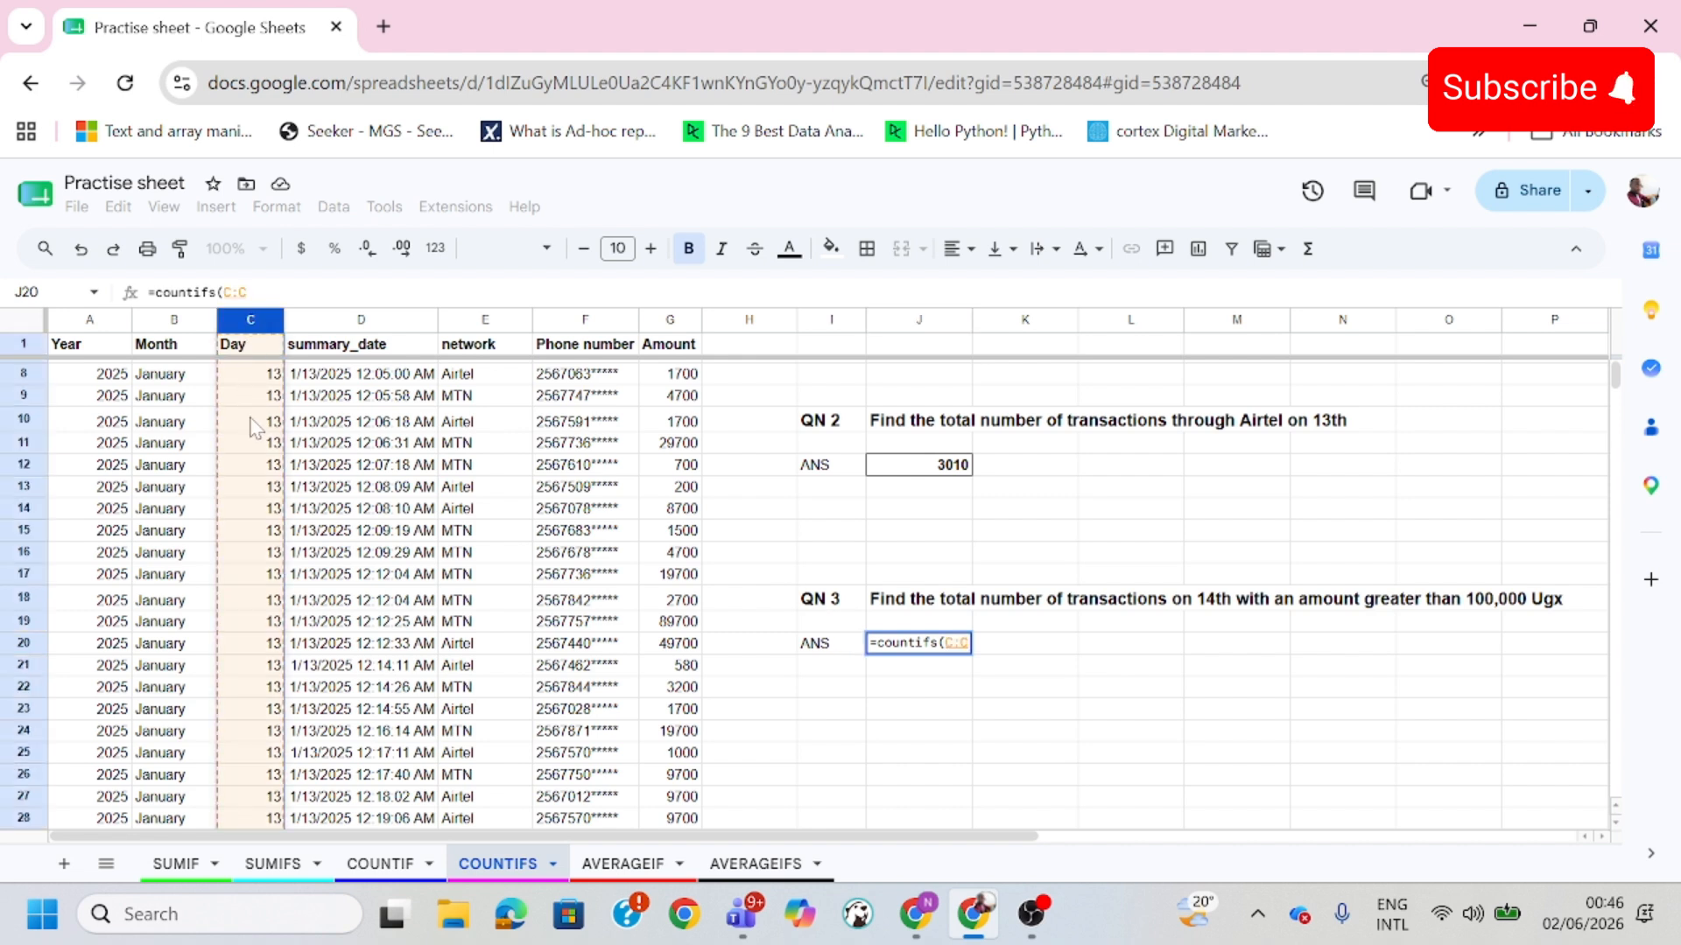
pyautogui.write(',')
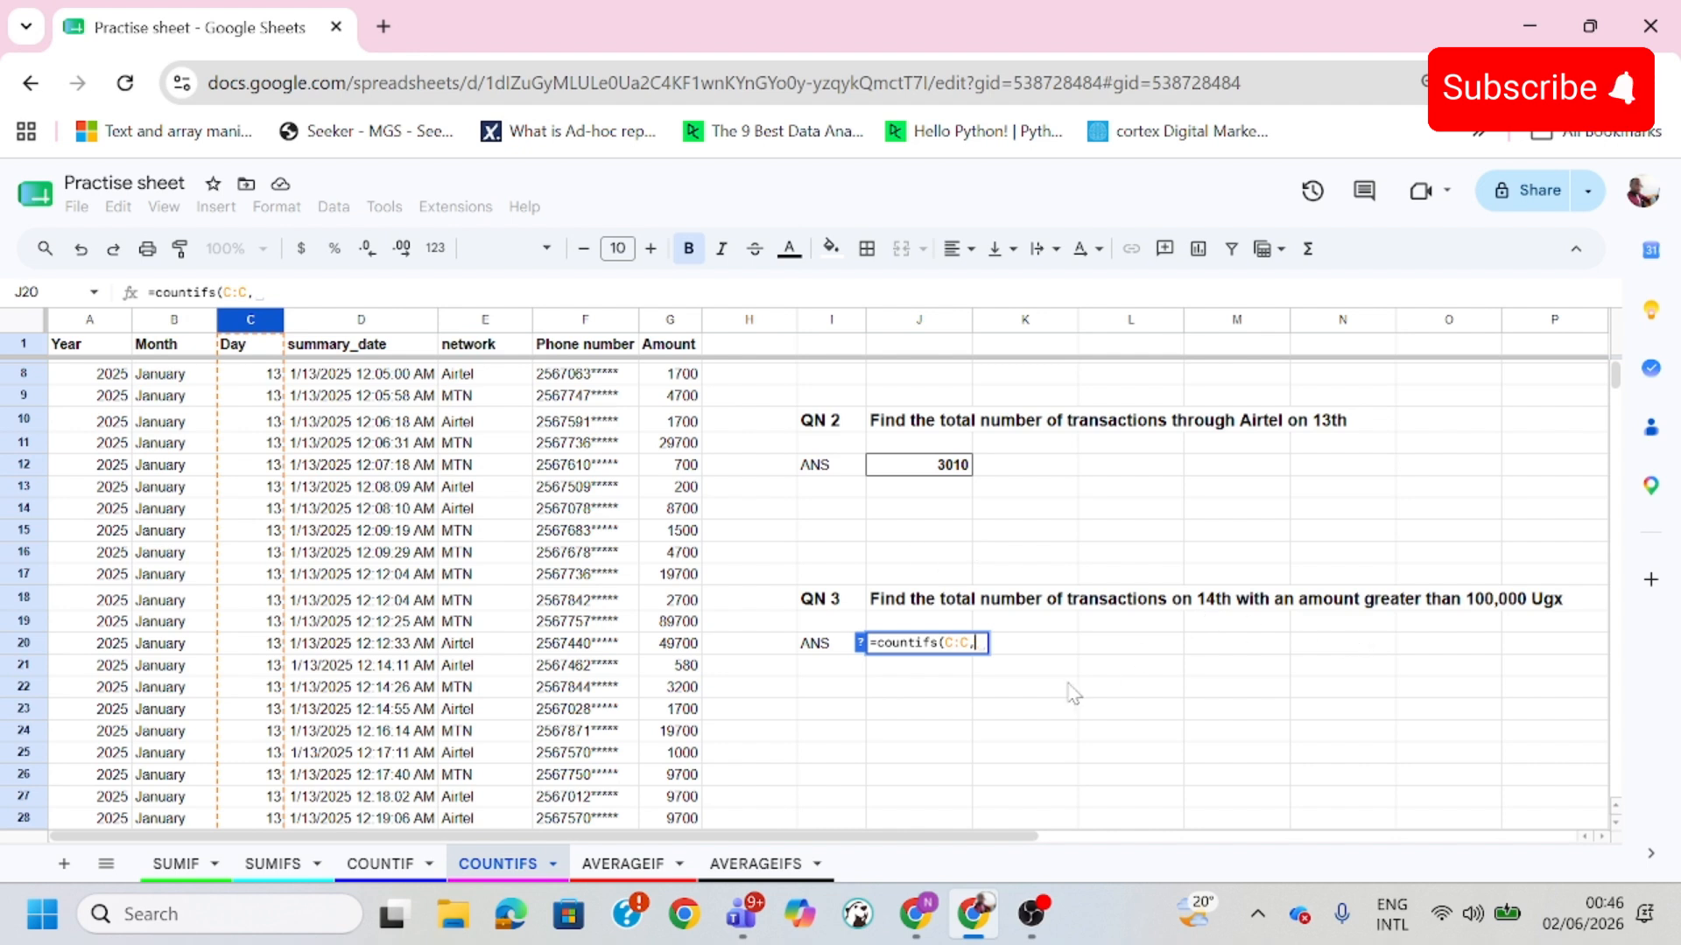
pyautogui.write('14')
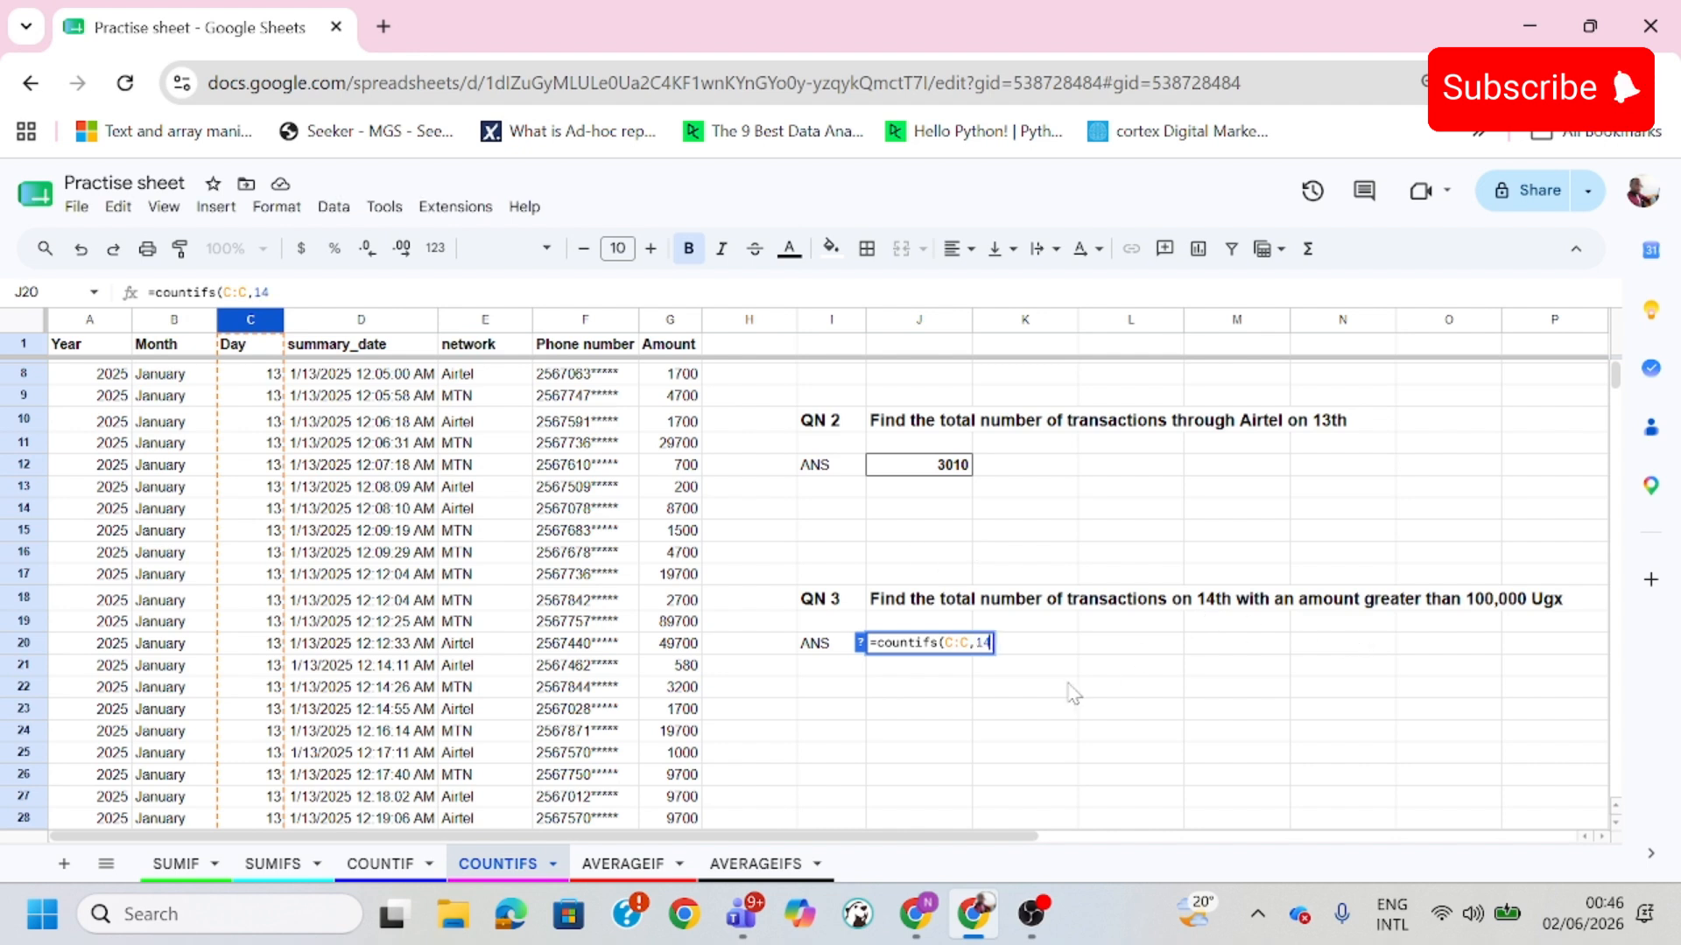
# Add the Amount column G:G with criterion ">100000" as the second condition and complete the J20 formula
pyautogui.write(',')
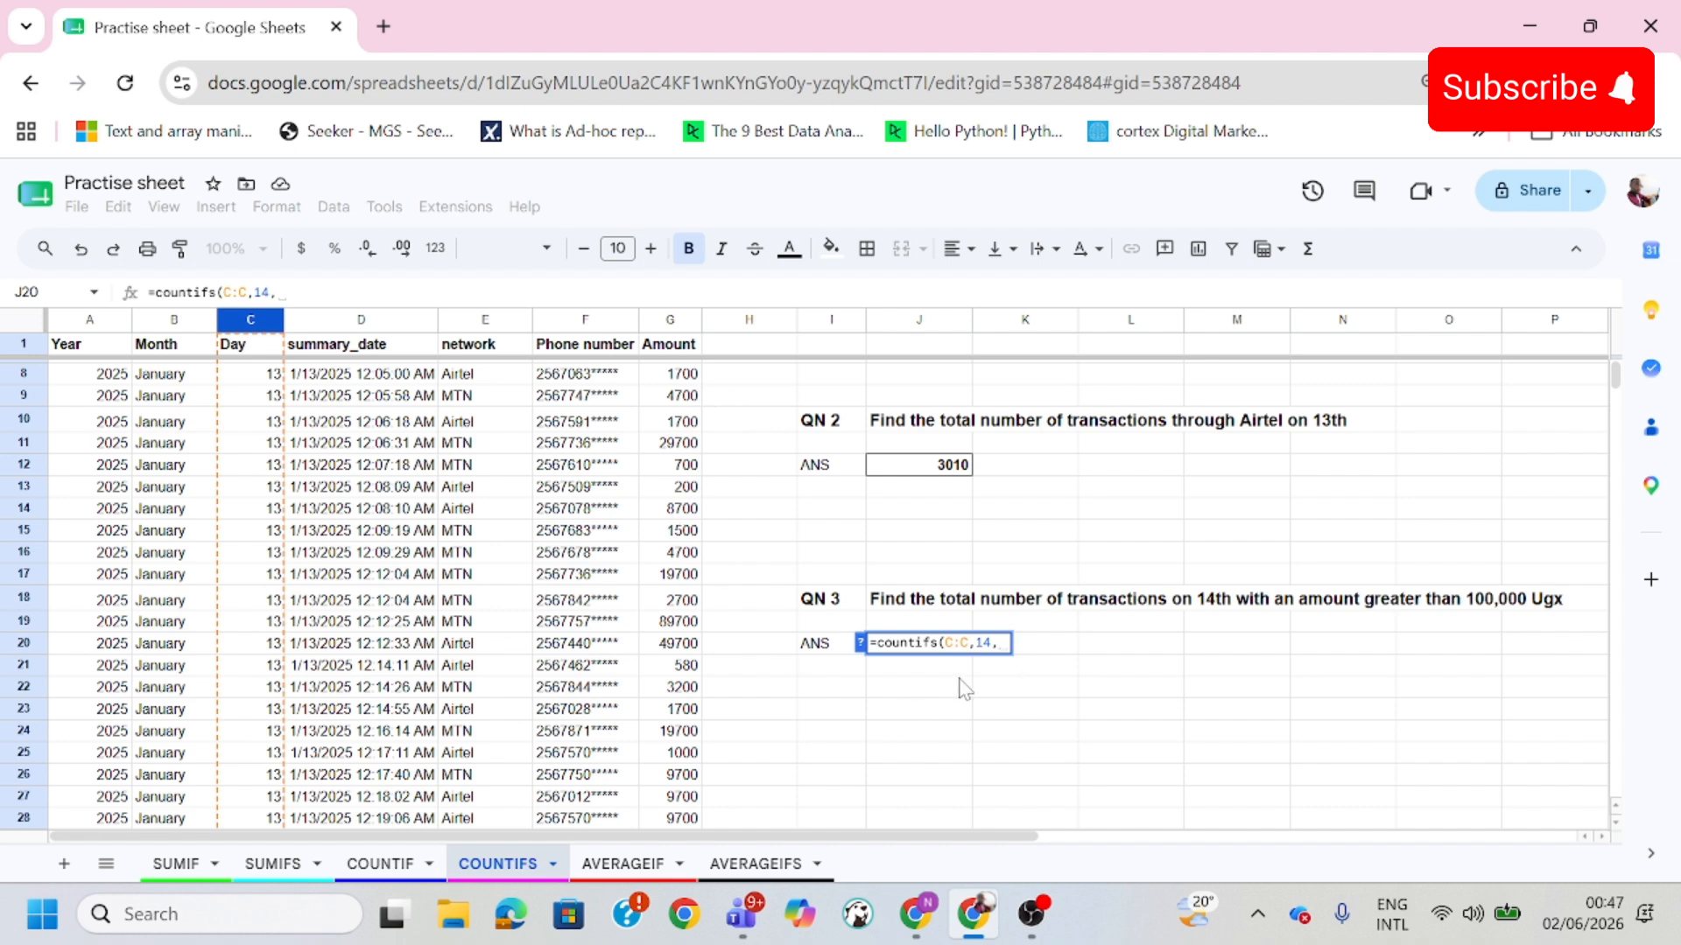
pyautogui.click(671, 321)
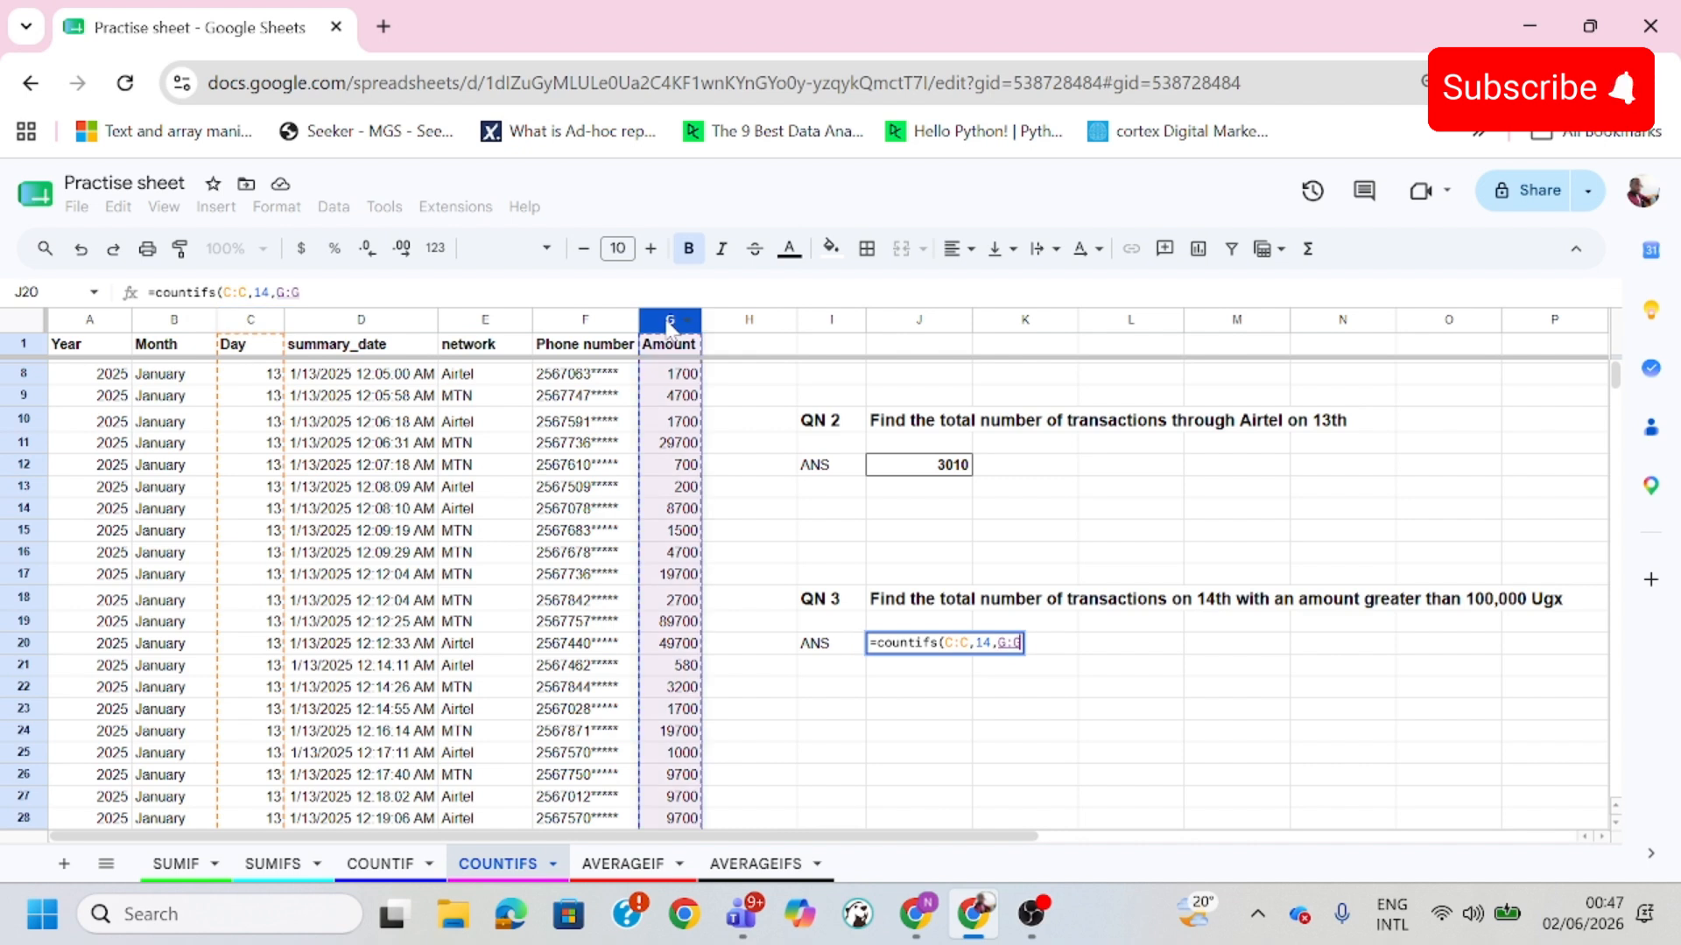
pyautogui.write(',')
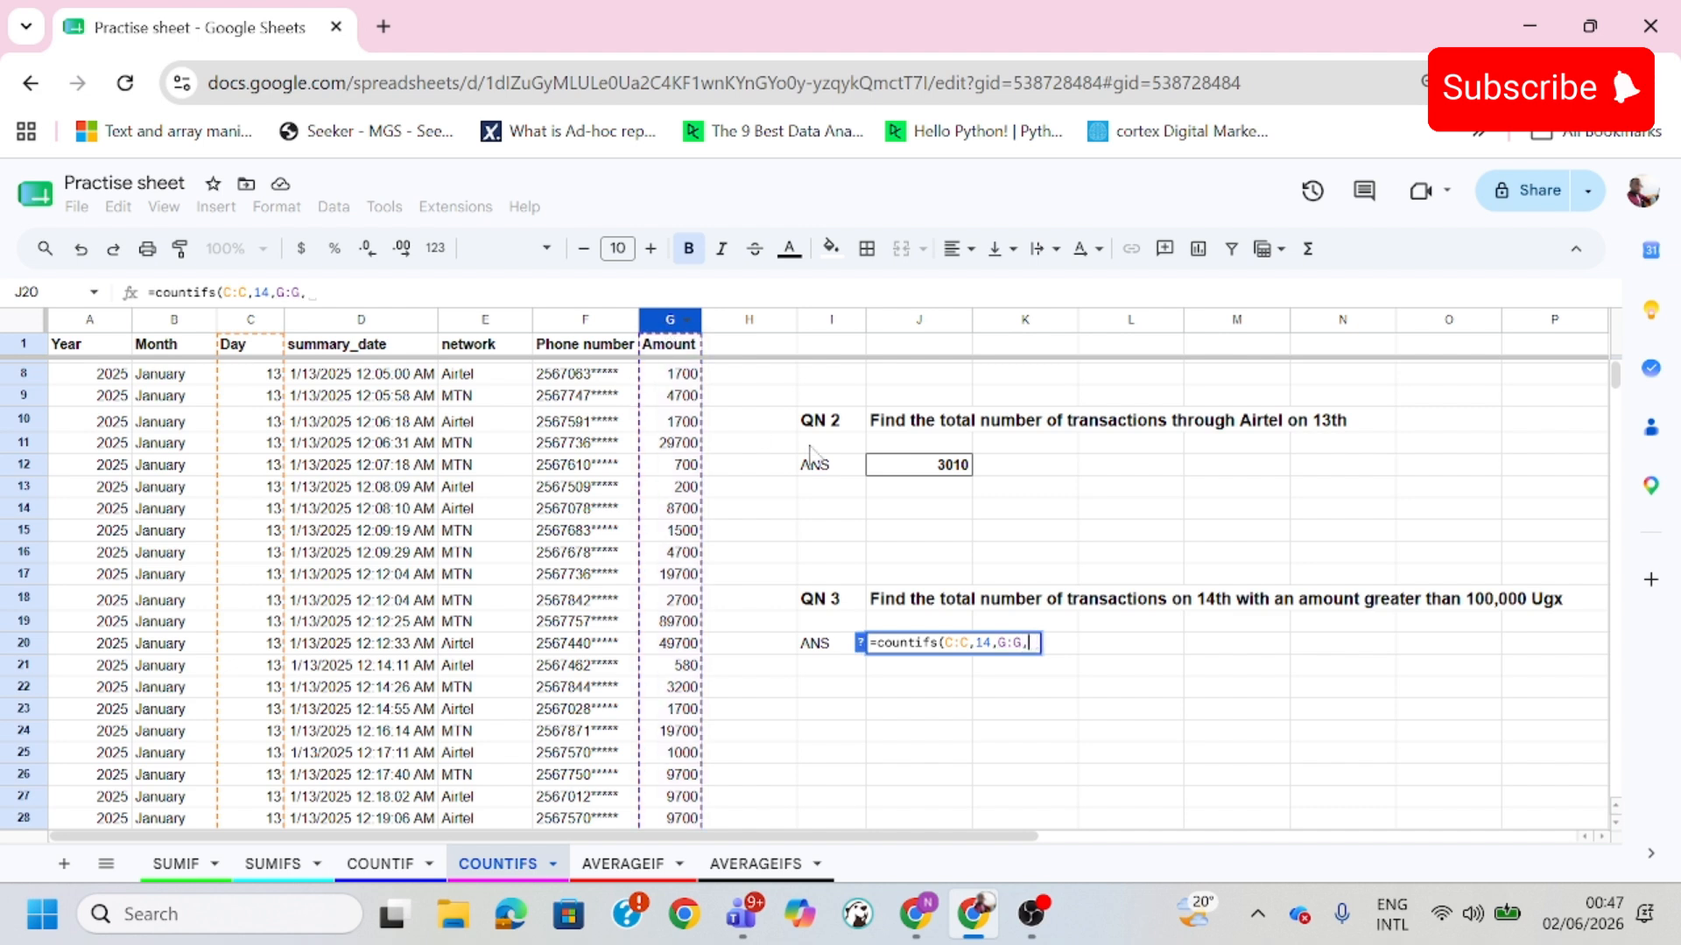
pyautogui.click(861, 645)
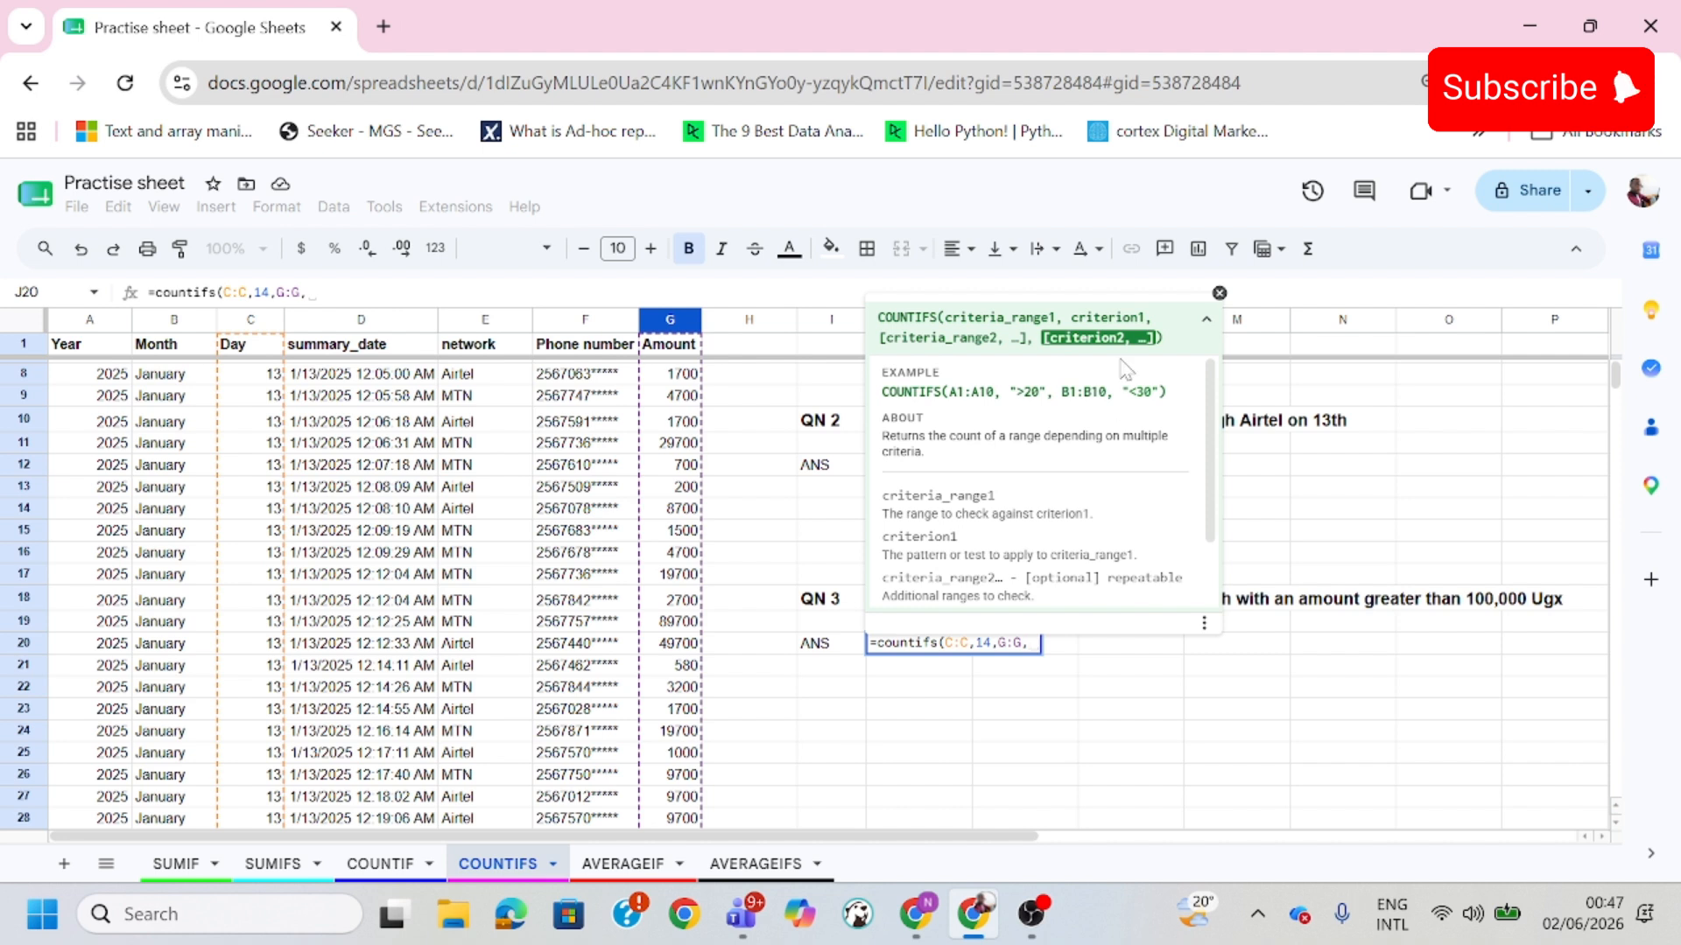
pyautogui.click(1220, 294)
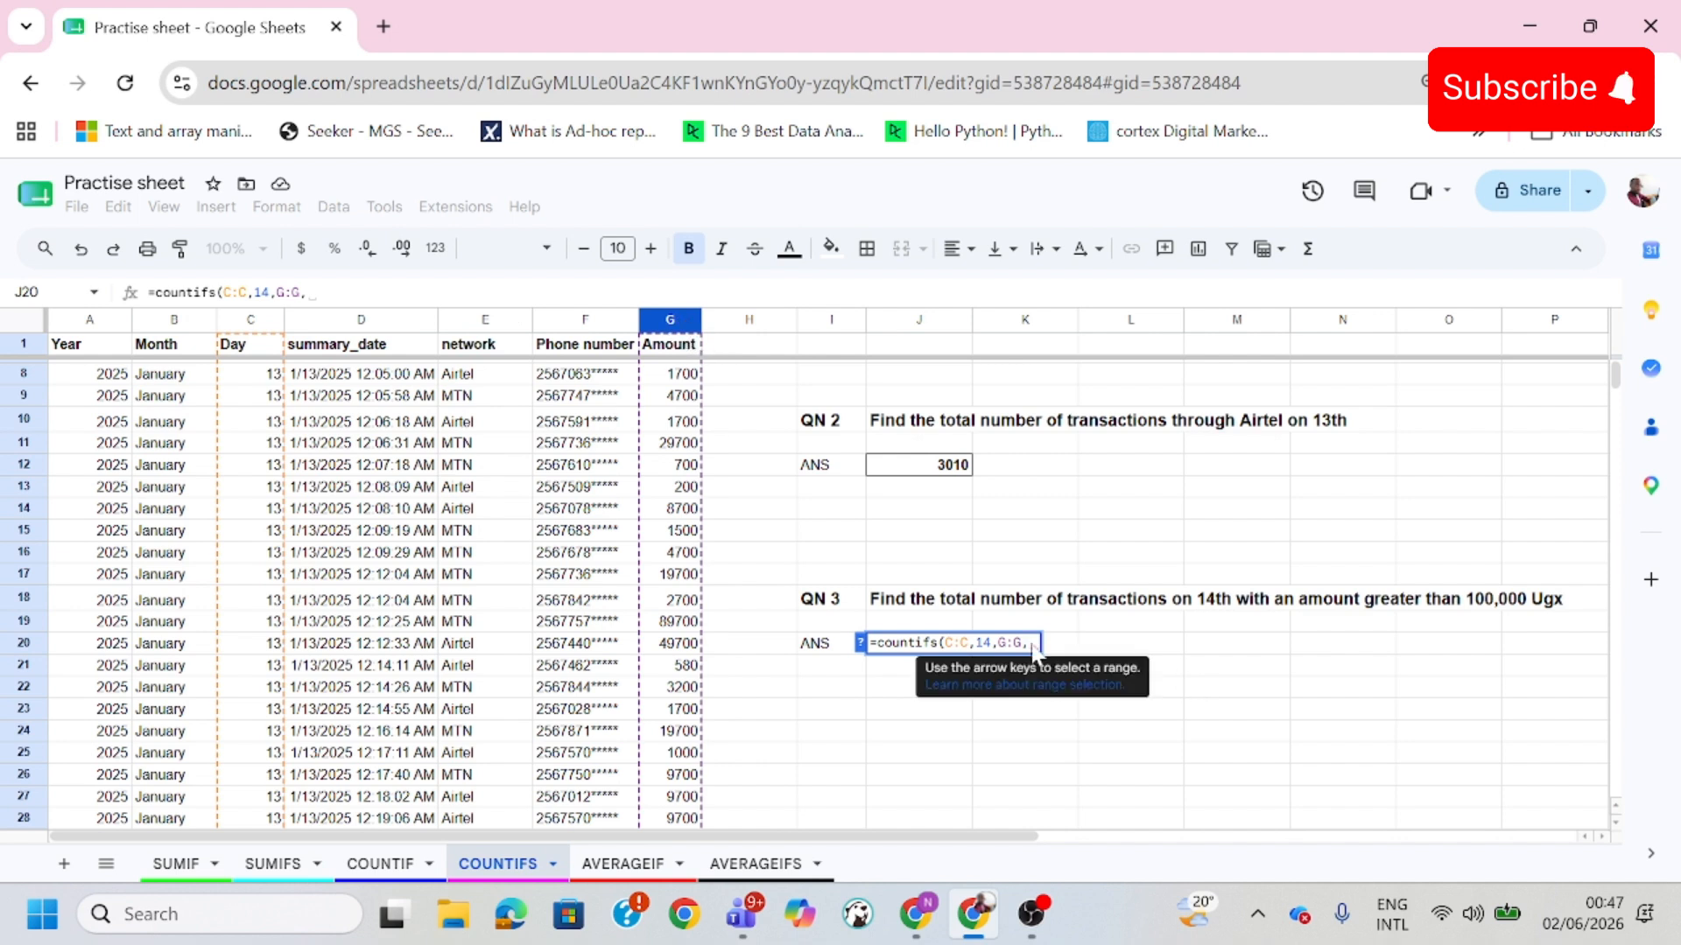
pyautogui.write('"')
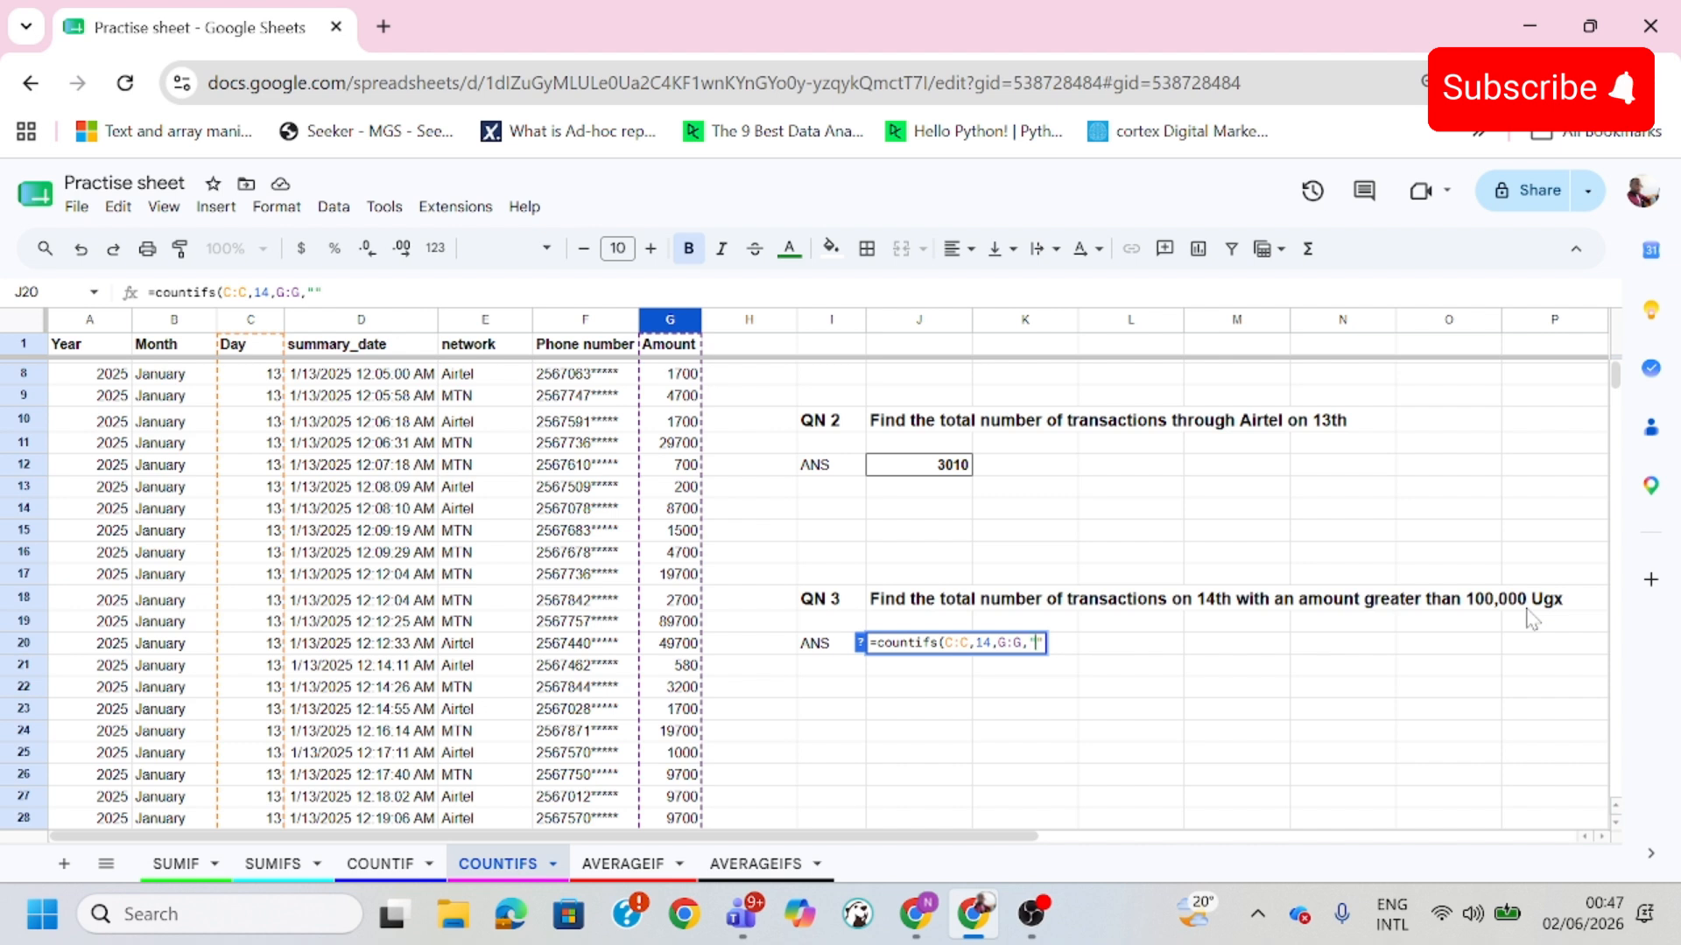
pyautogui.write('>100000"')
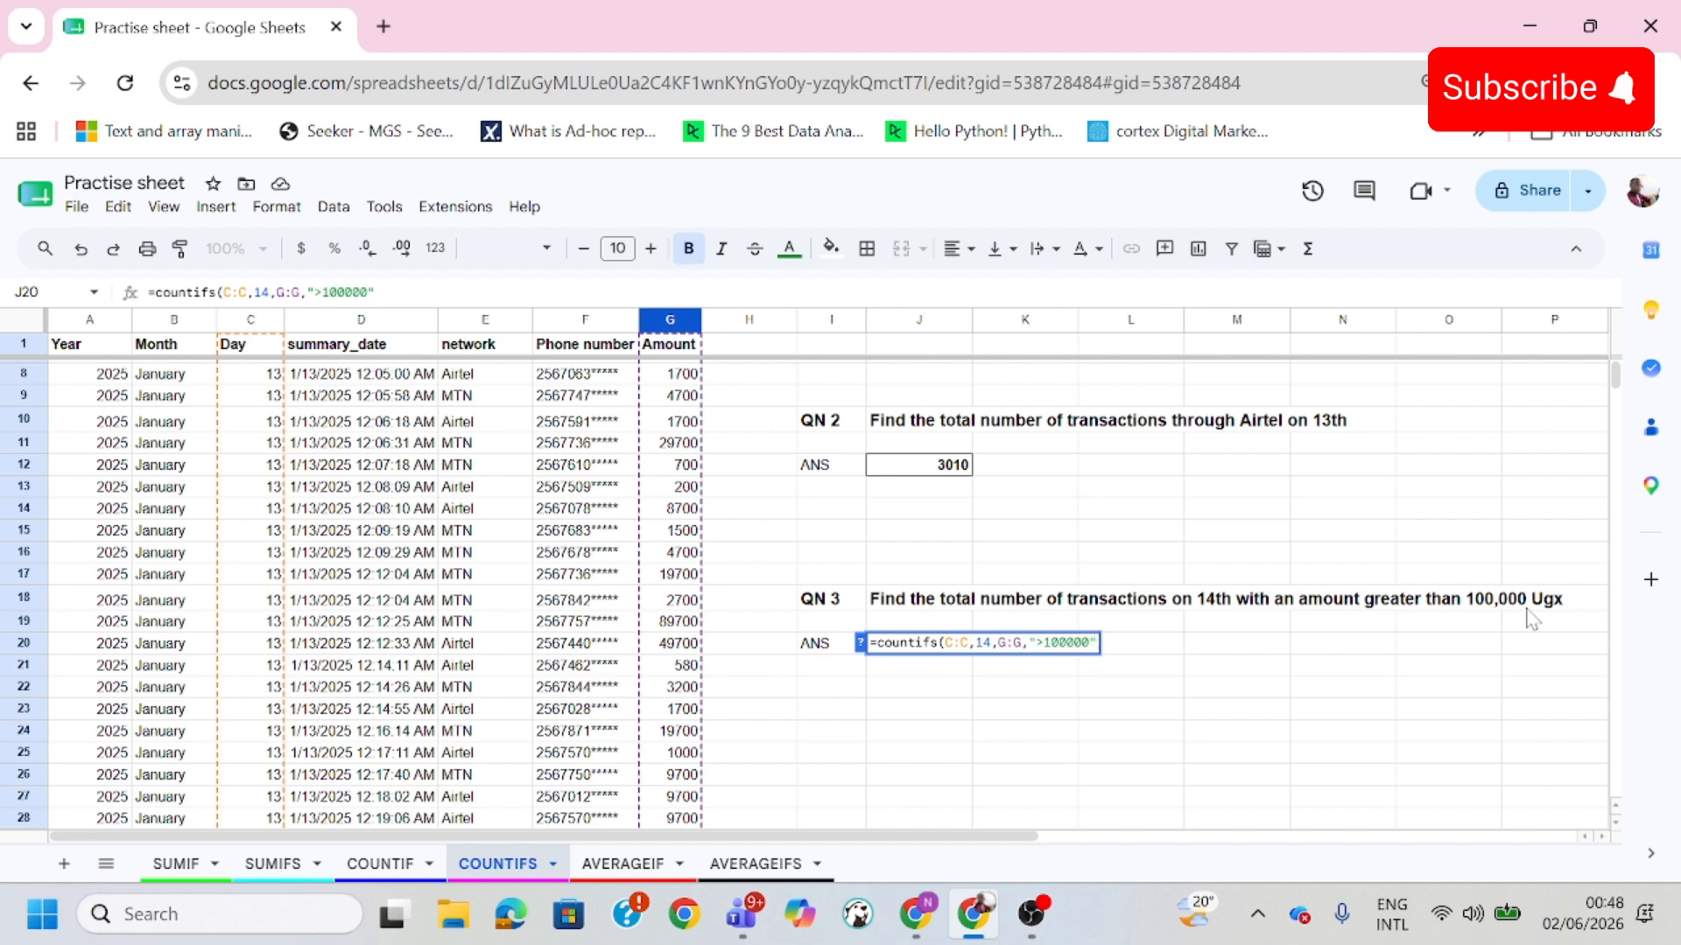
pyautogui.write(')')
pyautogui.press('Return')
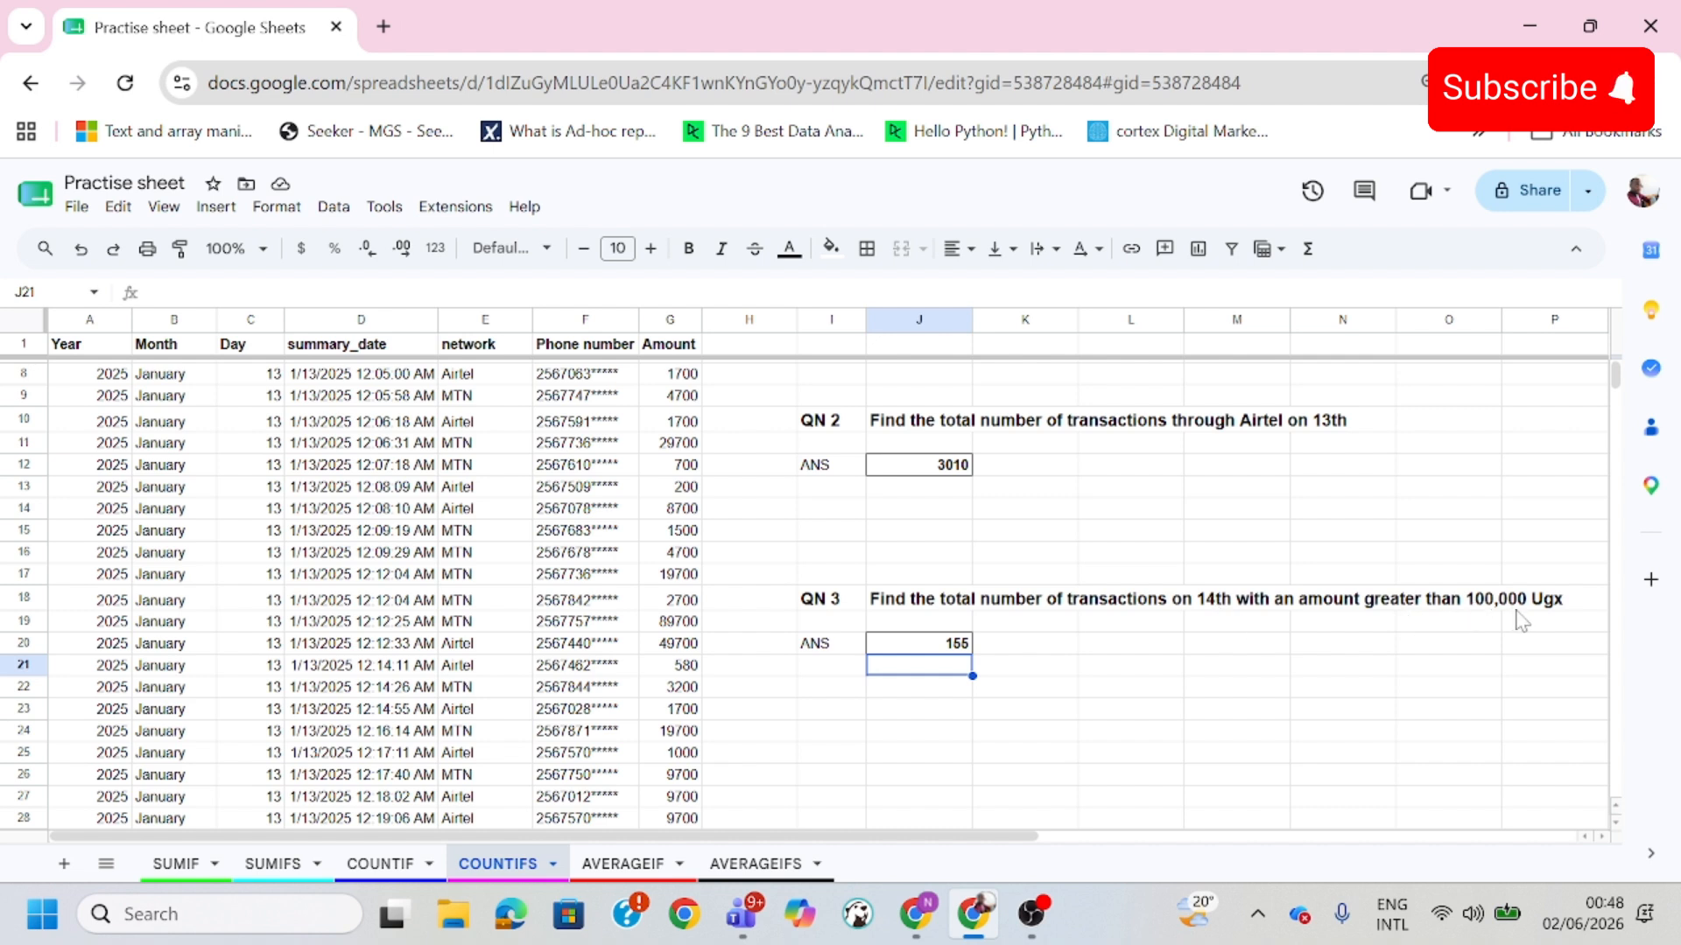
# Change the amount criterion in the J20 COUNTIFS formula to ">=100000"
pyautogui.click(950, 653)
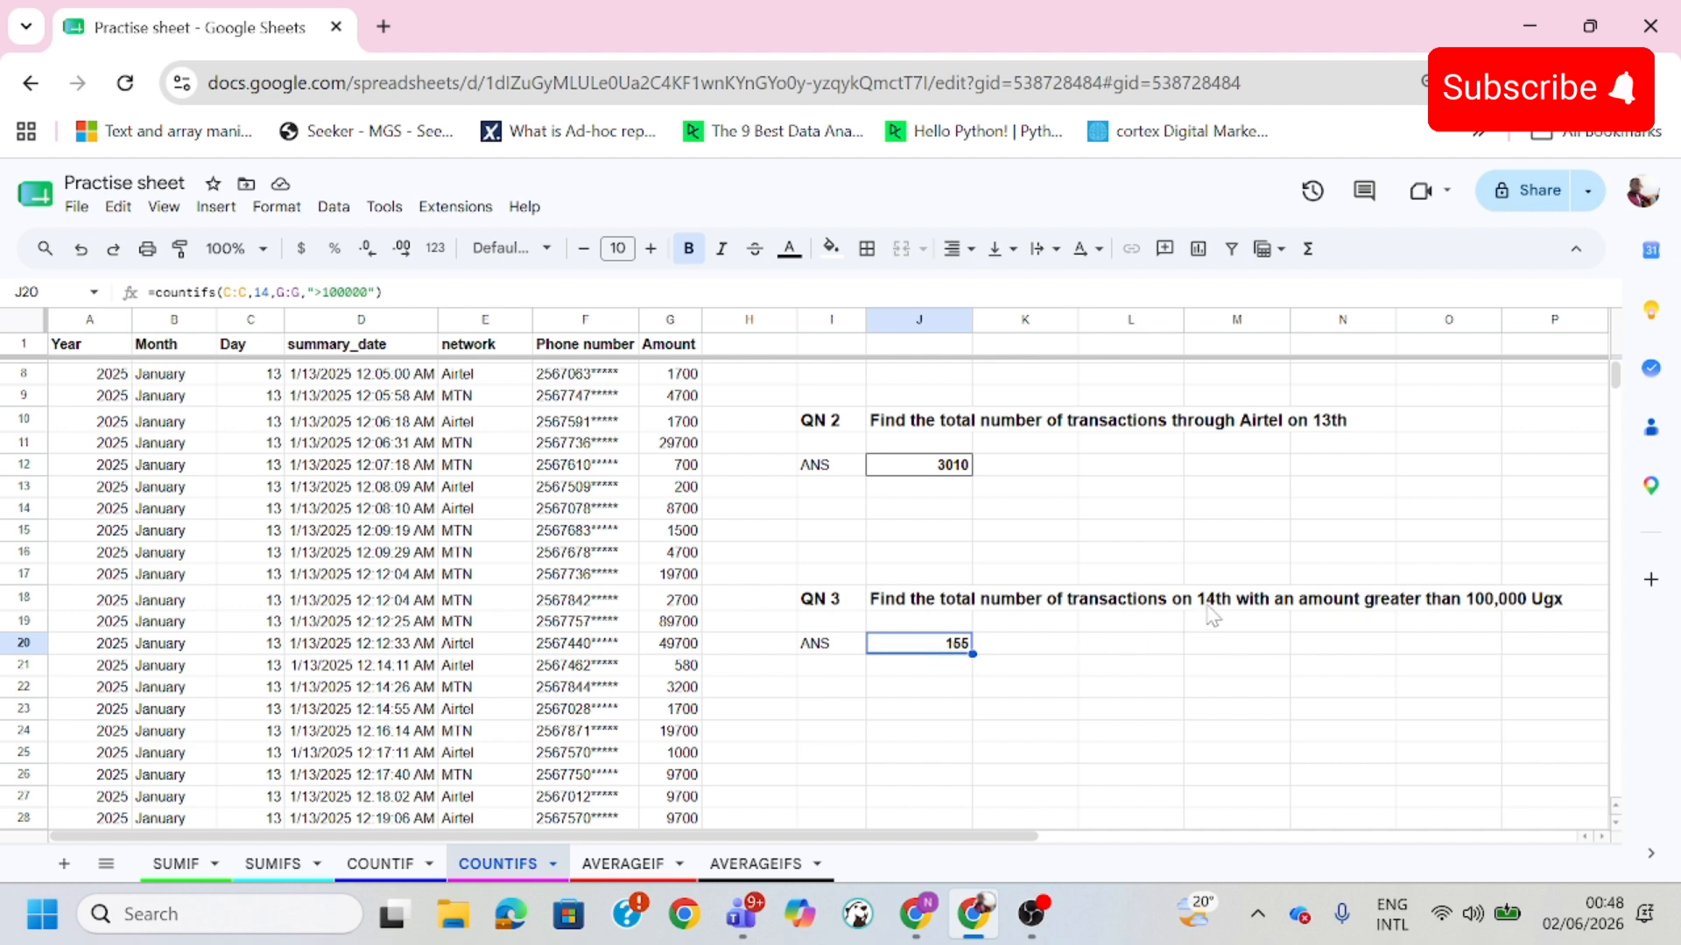
pyautogui.doubleClick(955, 650)
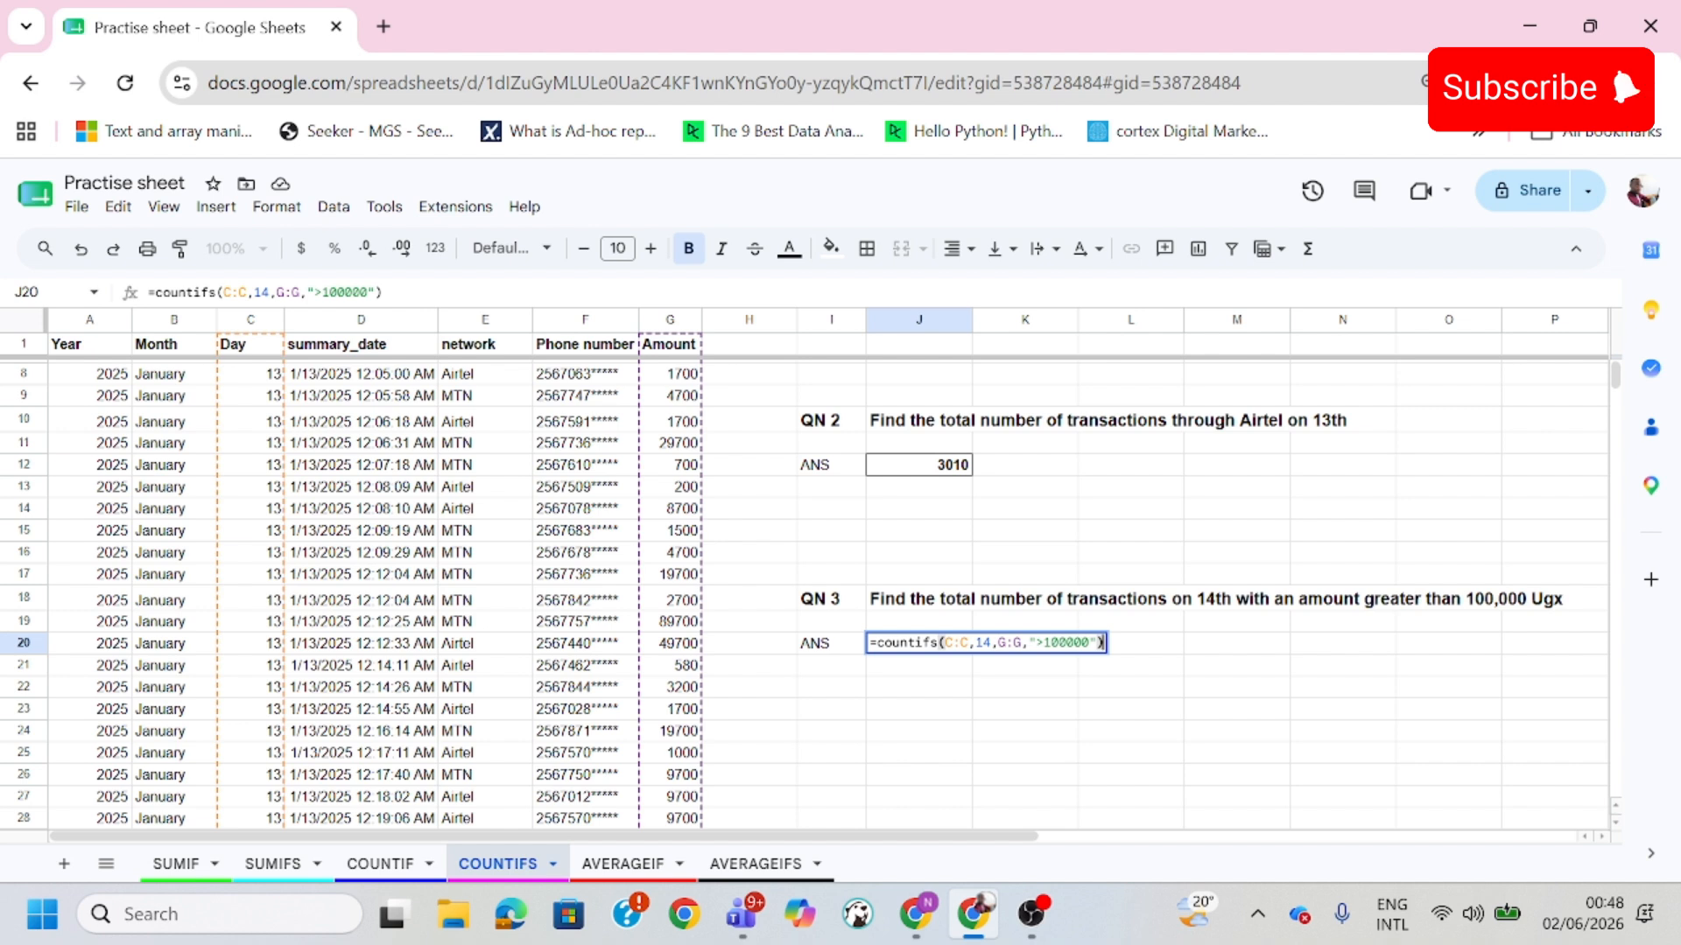
pyautogui.click(1043, 643)
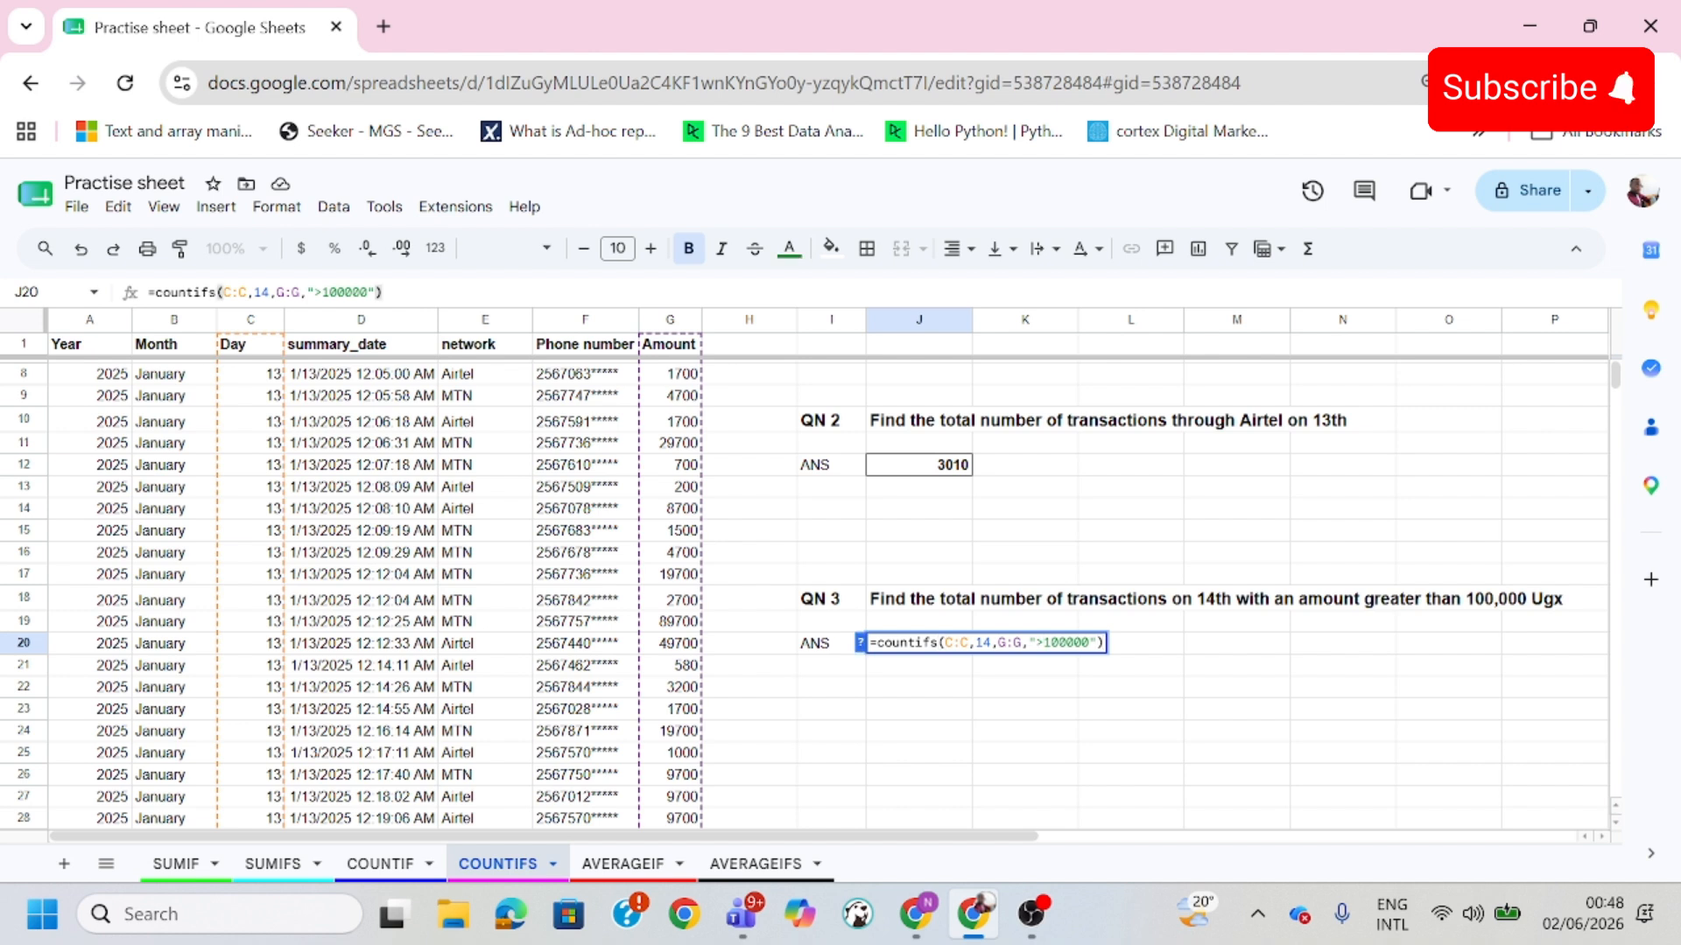
pyautogui.write('=')
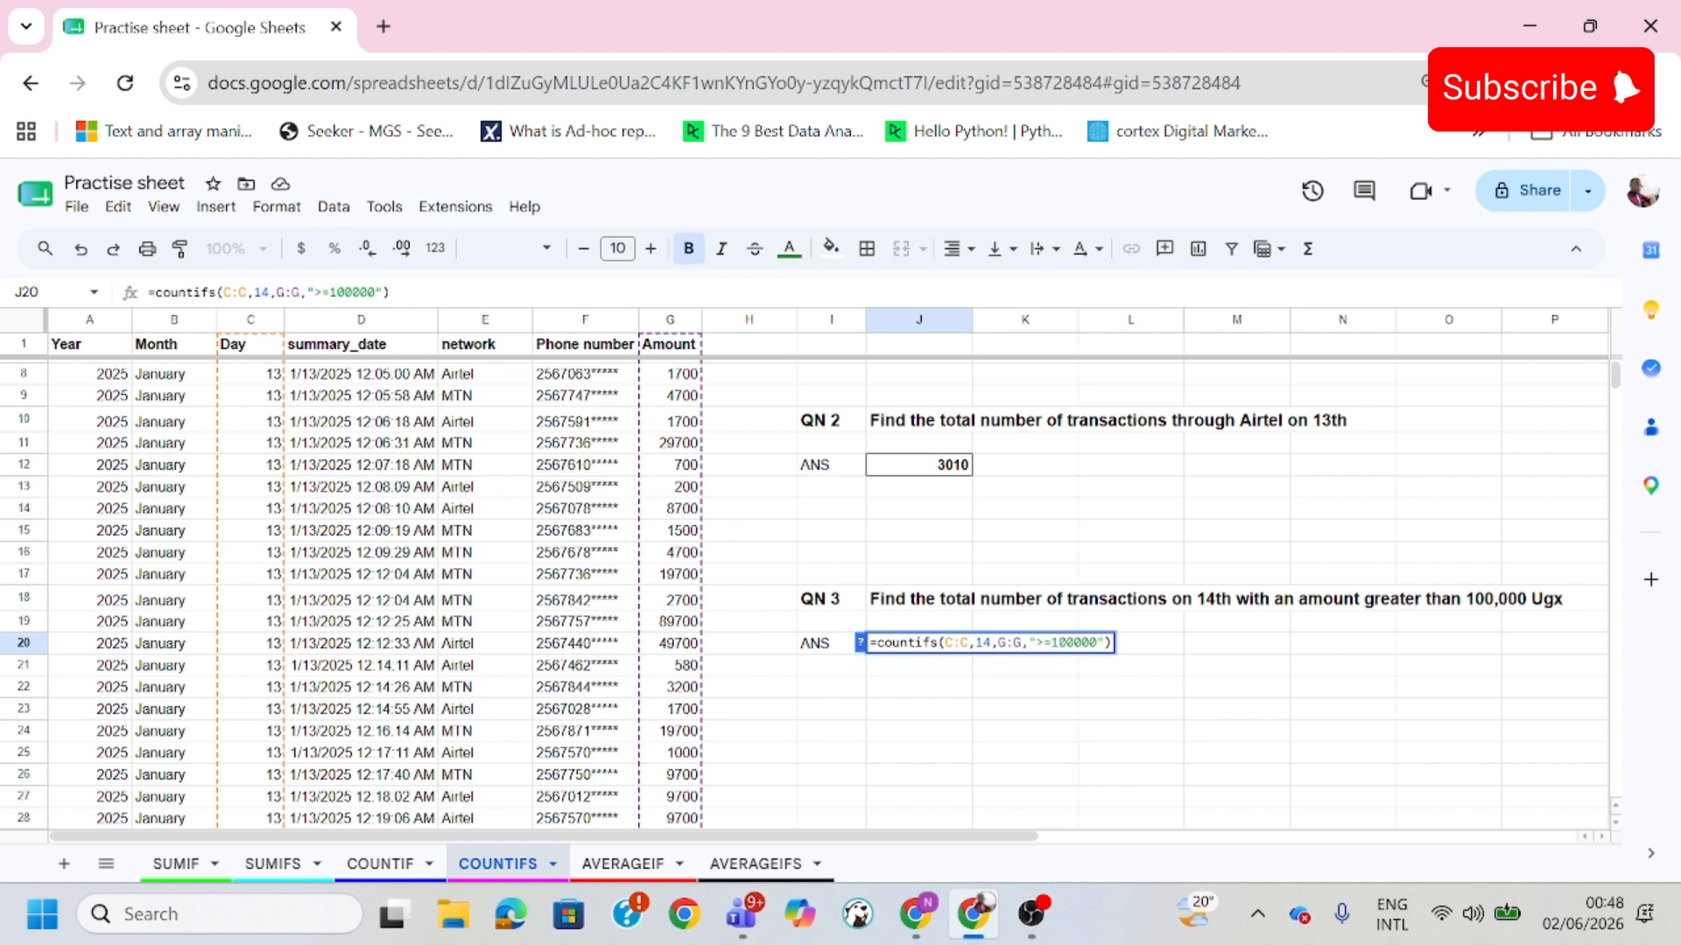
pyautogui.press('Return')
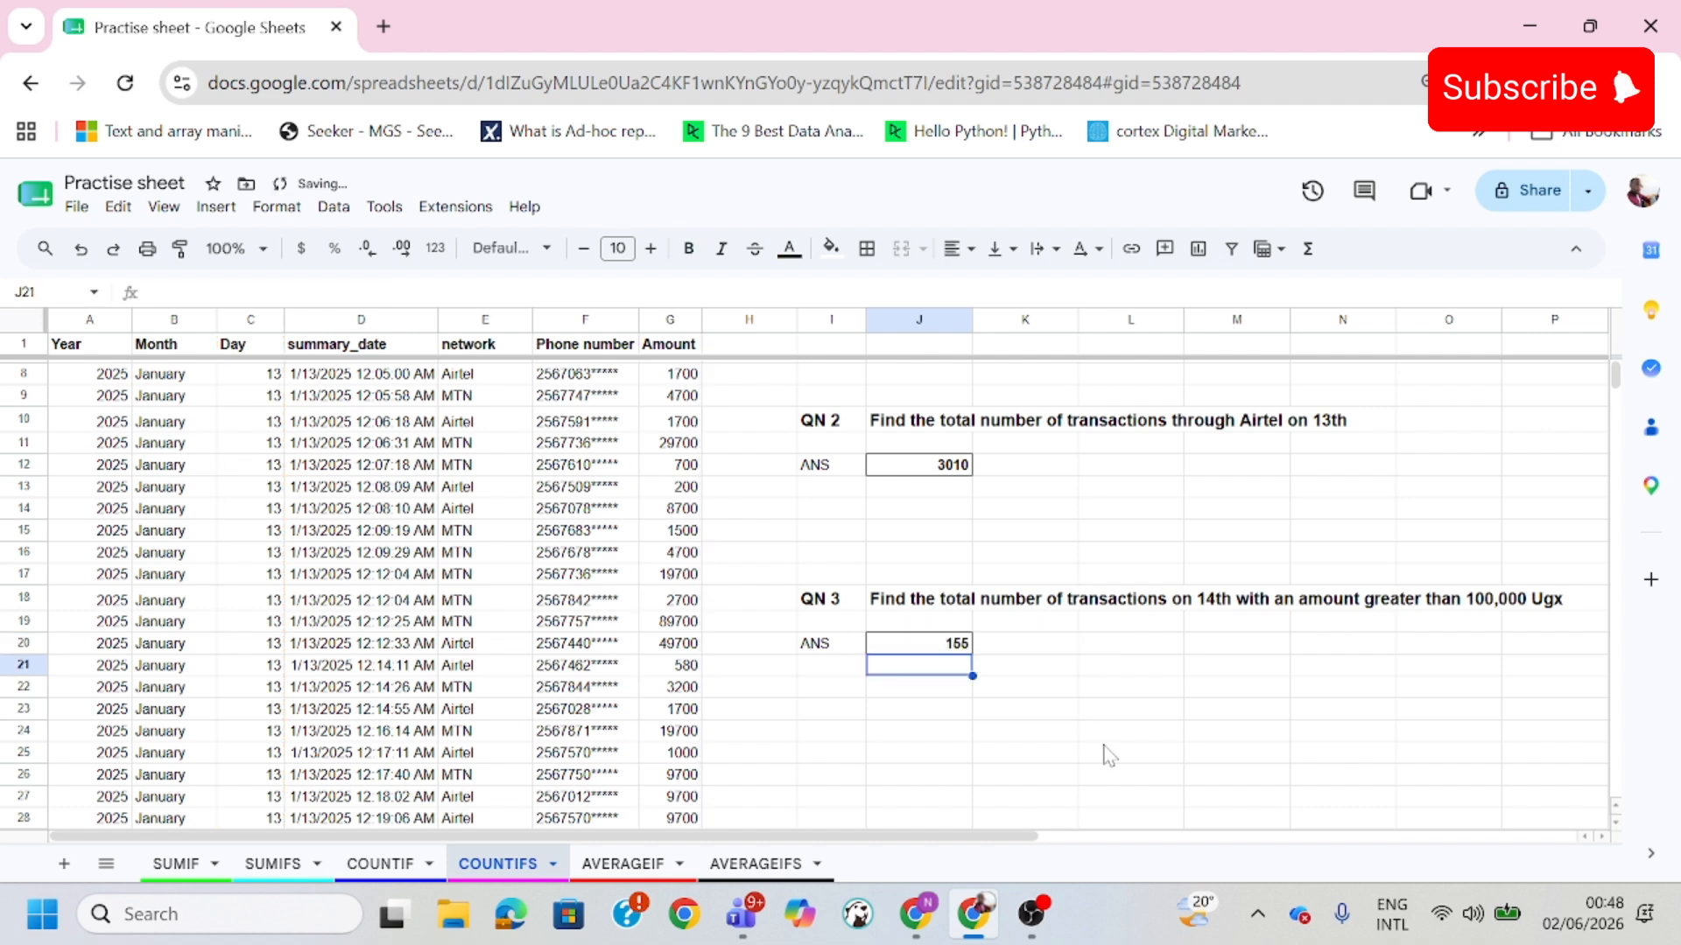
# Change the amount criterion in the J20 formula to "<100000" to count the smaller transactions on the 14th
pyautogui.click(960, 649)
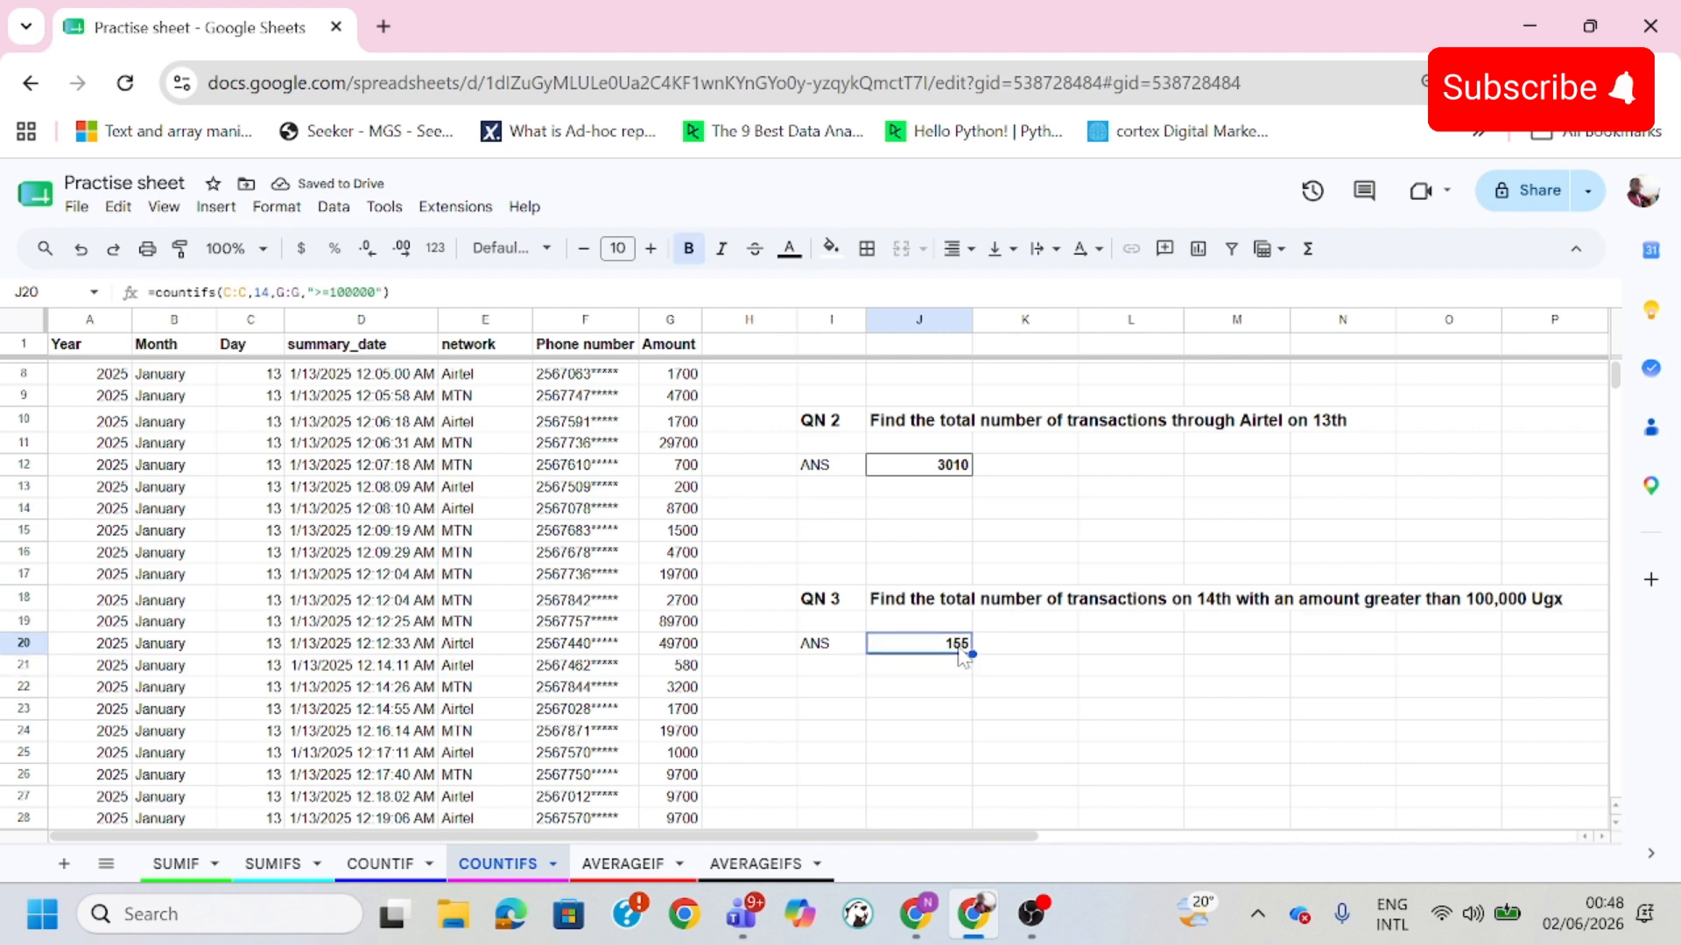
pyautogui.doubleClick(961, 650)
pyautogui.click(1051, 643)
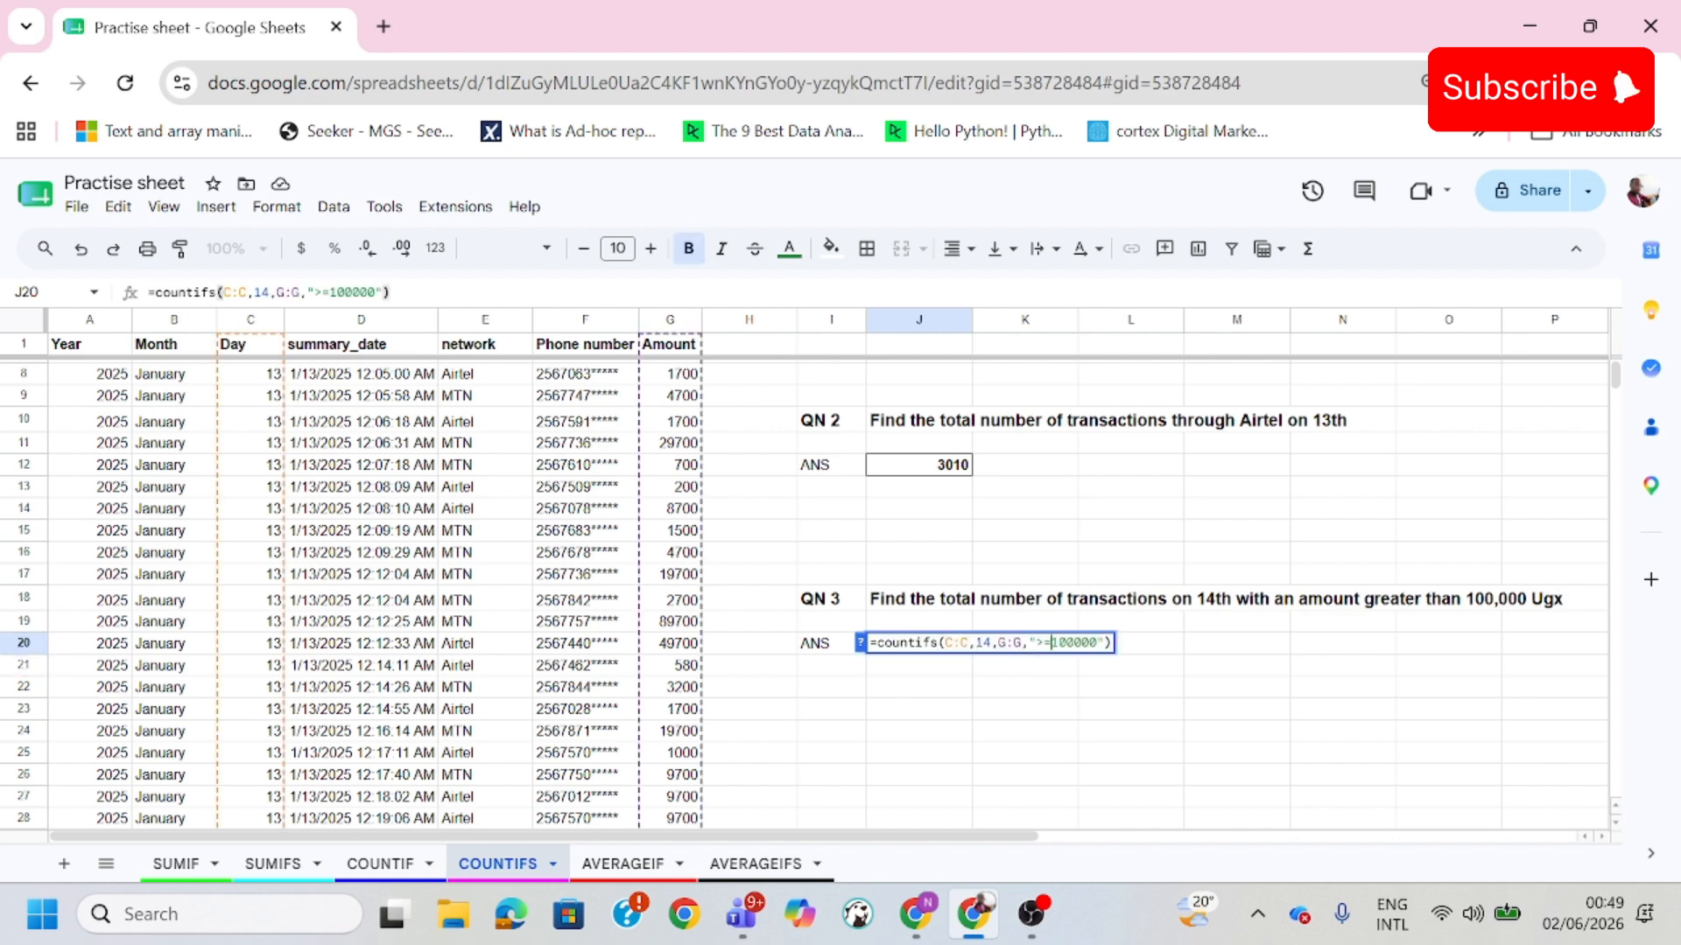
pyautogui.press('BackSpace')
pyautogui.press('BackSpace')
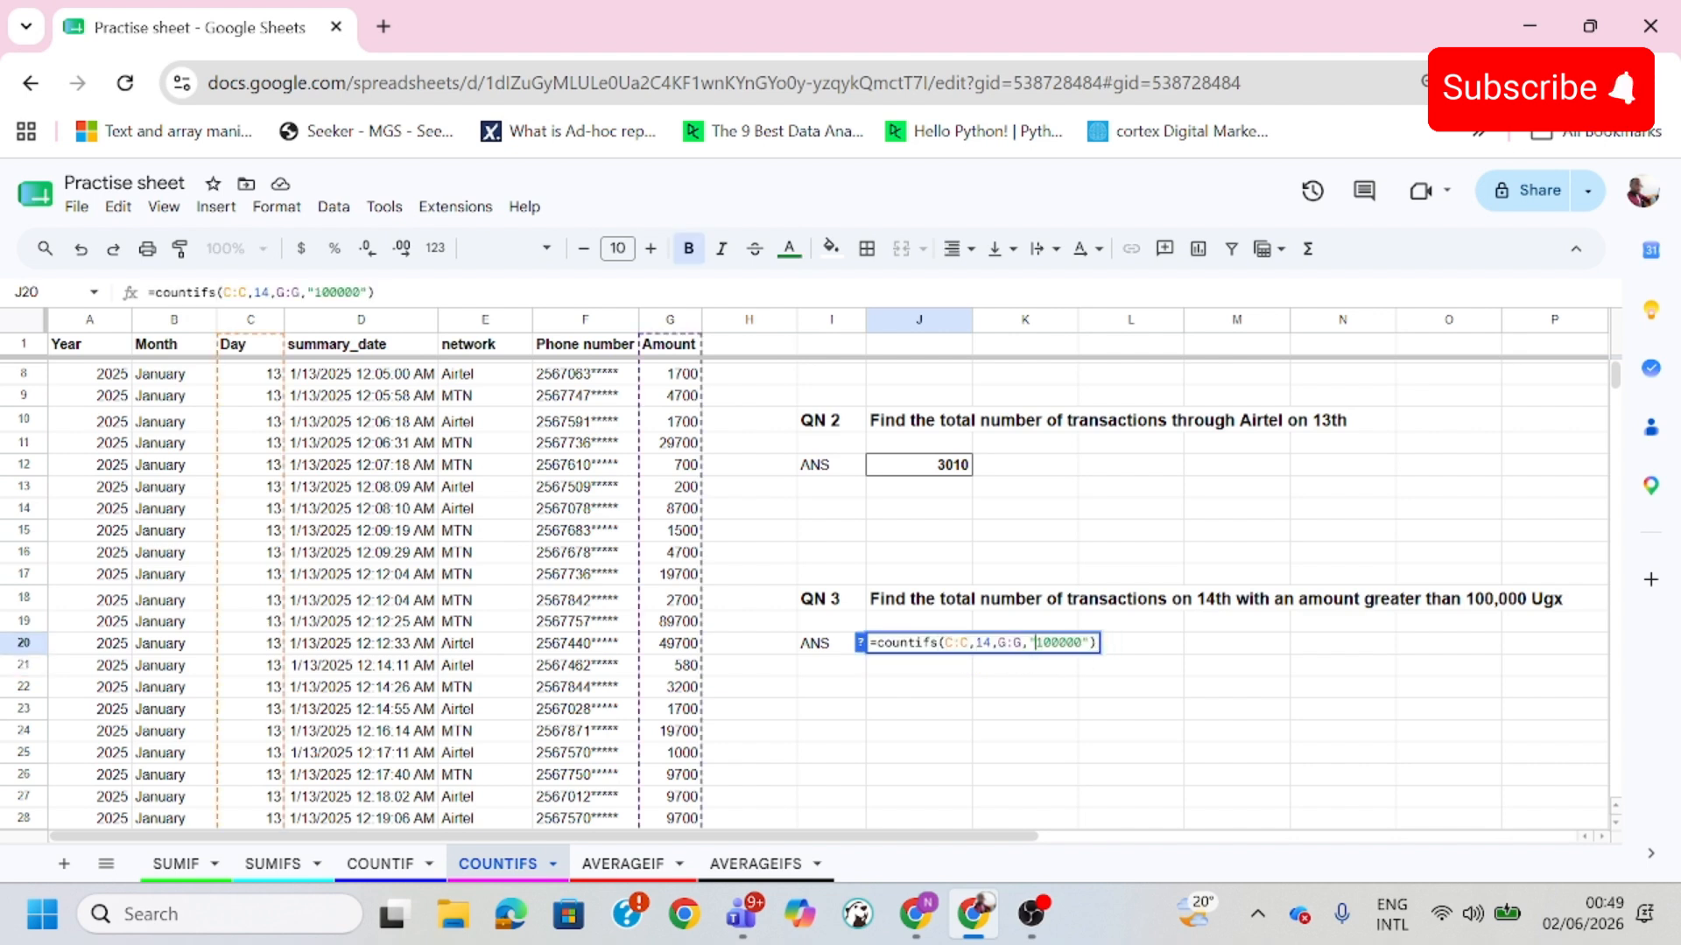
pyautogui.write('<')
pyautogui.press('Return')
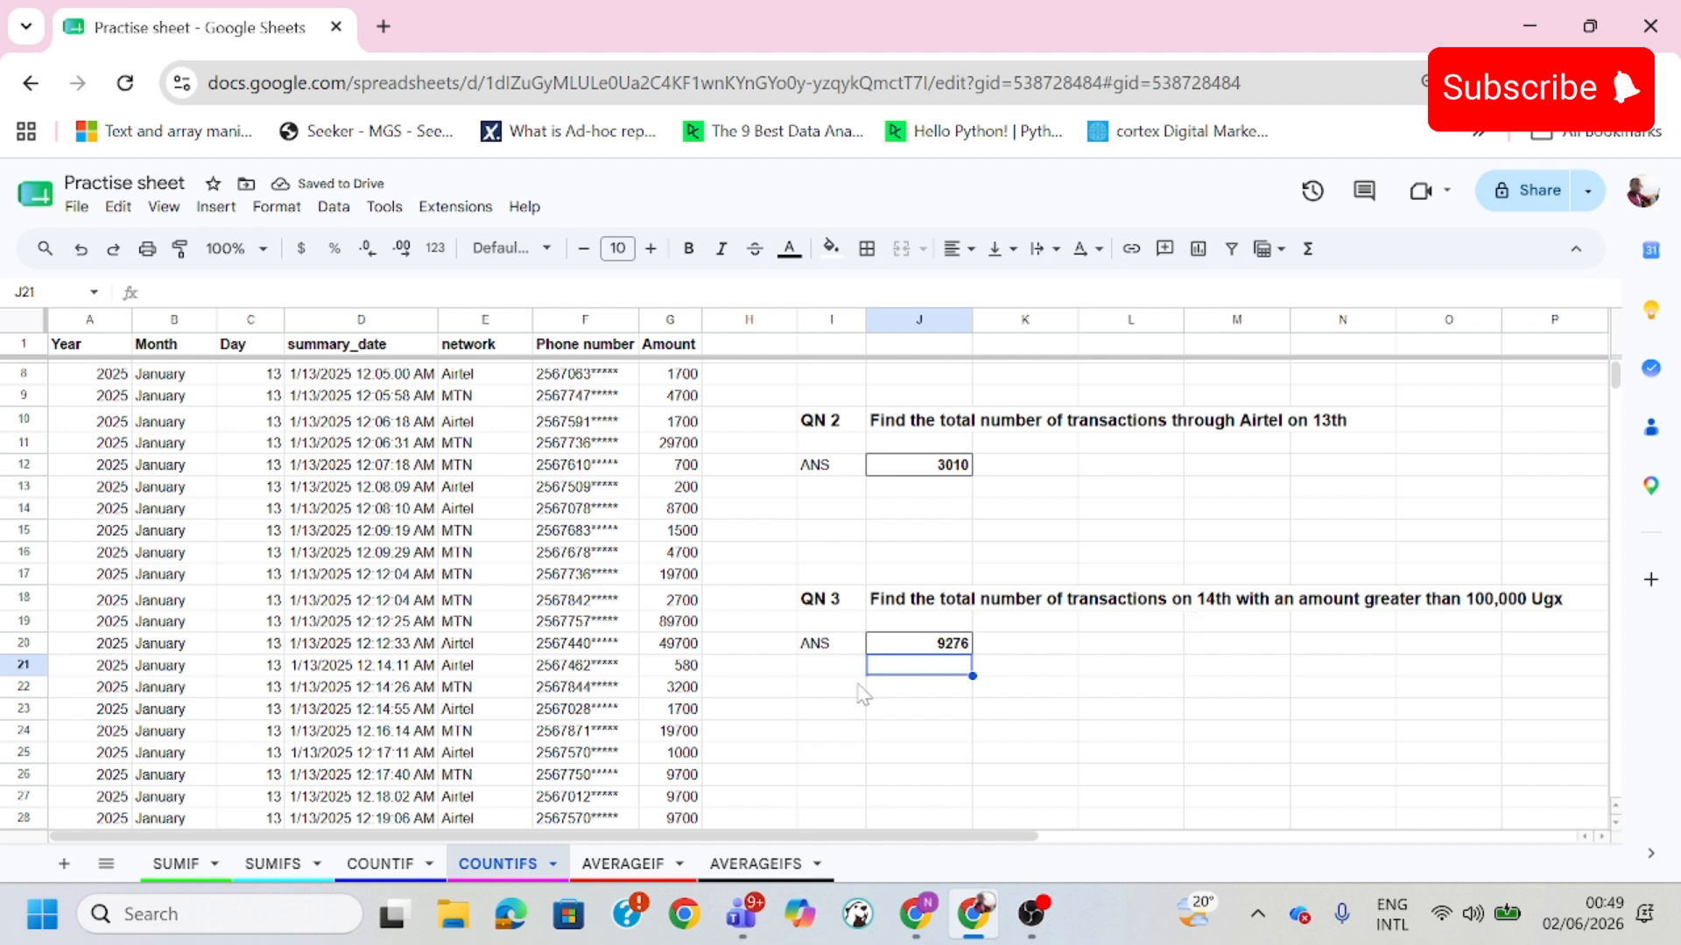
# Set the amount criterion in the J20 formula back to ">100000" to match QN 3
pyautogui.click(942, 646)
pyautogui.doubleClick(941, 644)
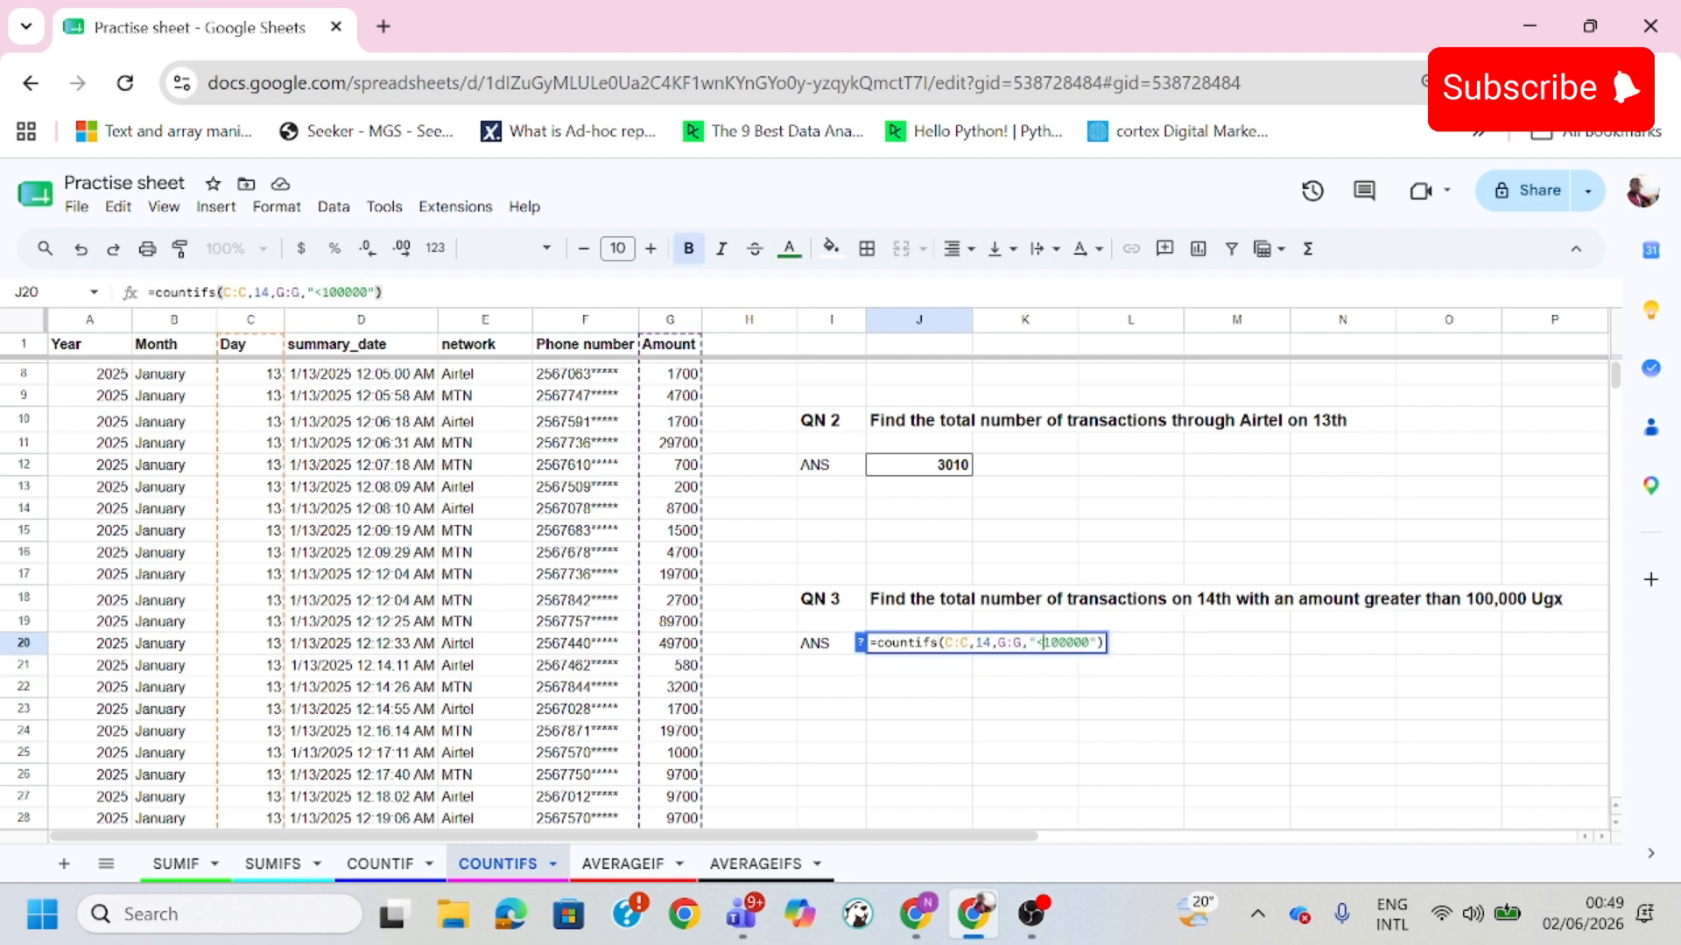
pyautogui.press('BackSpace')
pyautogui.write('>')
pyautogui.press('Return')
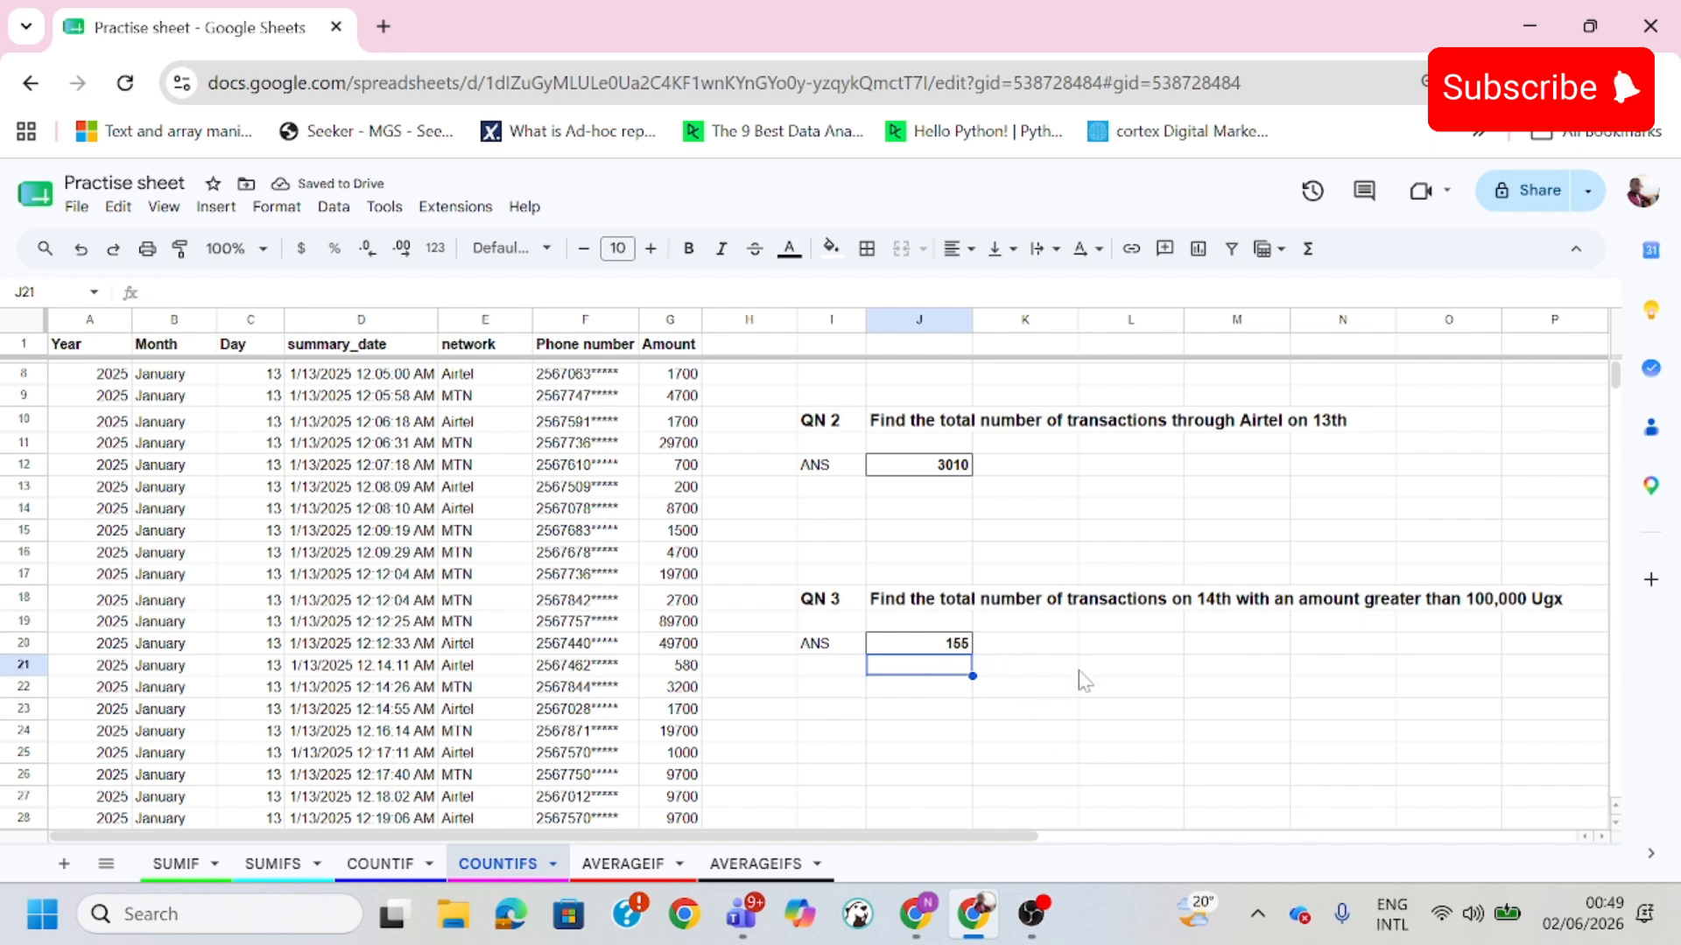
pyautogui.scroll(2, 1041, 698)
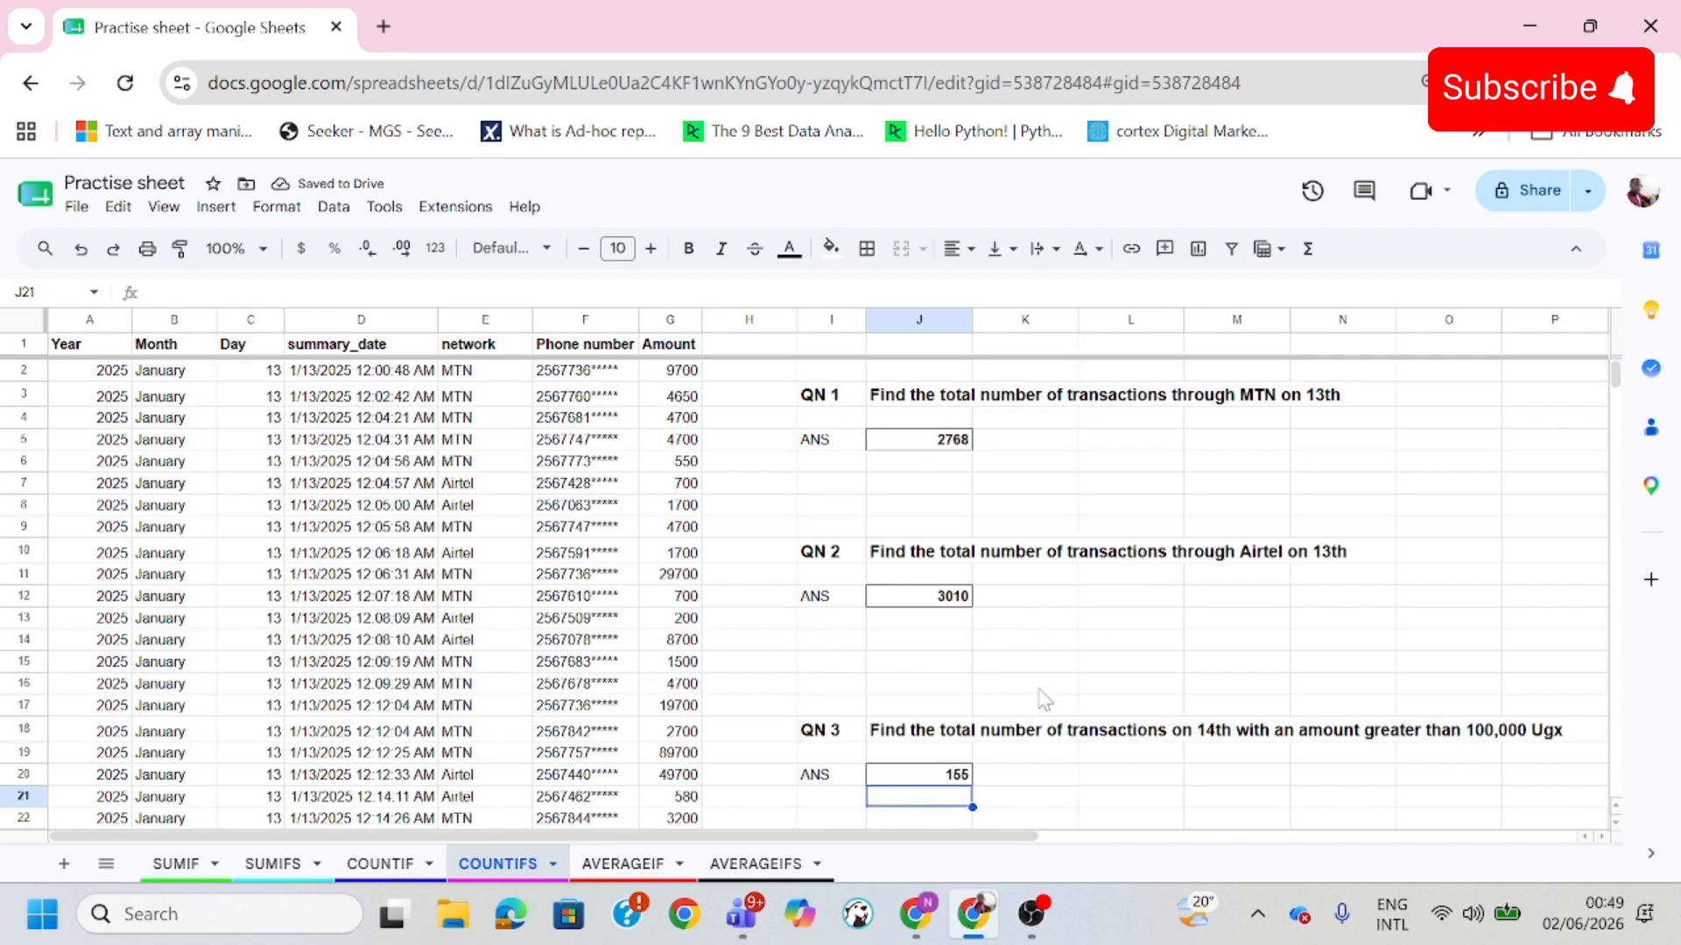